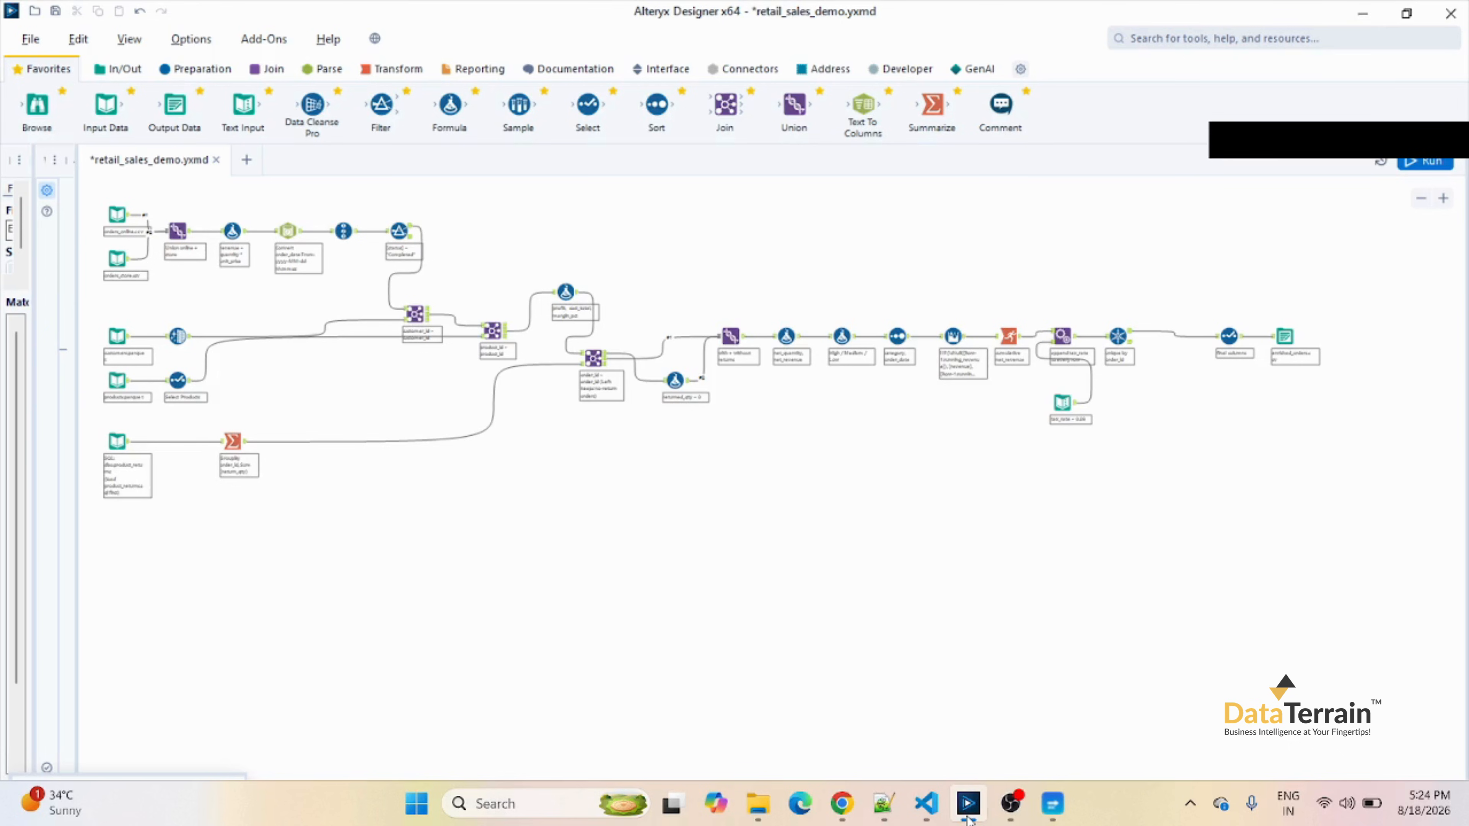
Switch to the Alteryx to Azure Data Factory converter and load the retail_sales_demo workflow from the Alteryx to Azure folder.
left_click(1054, 815)
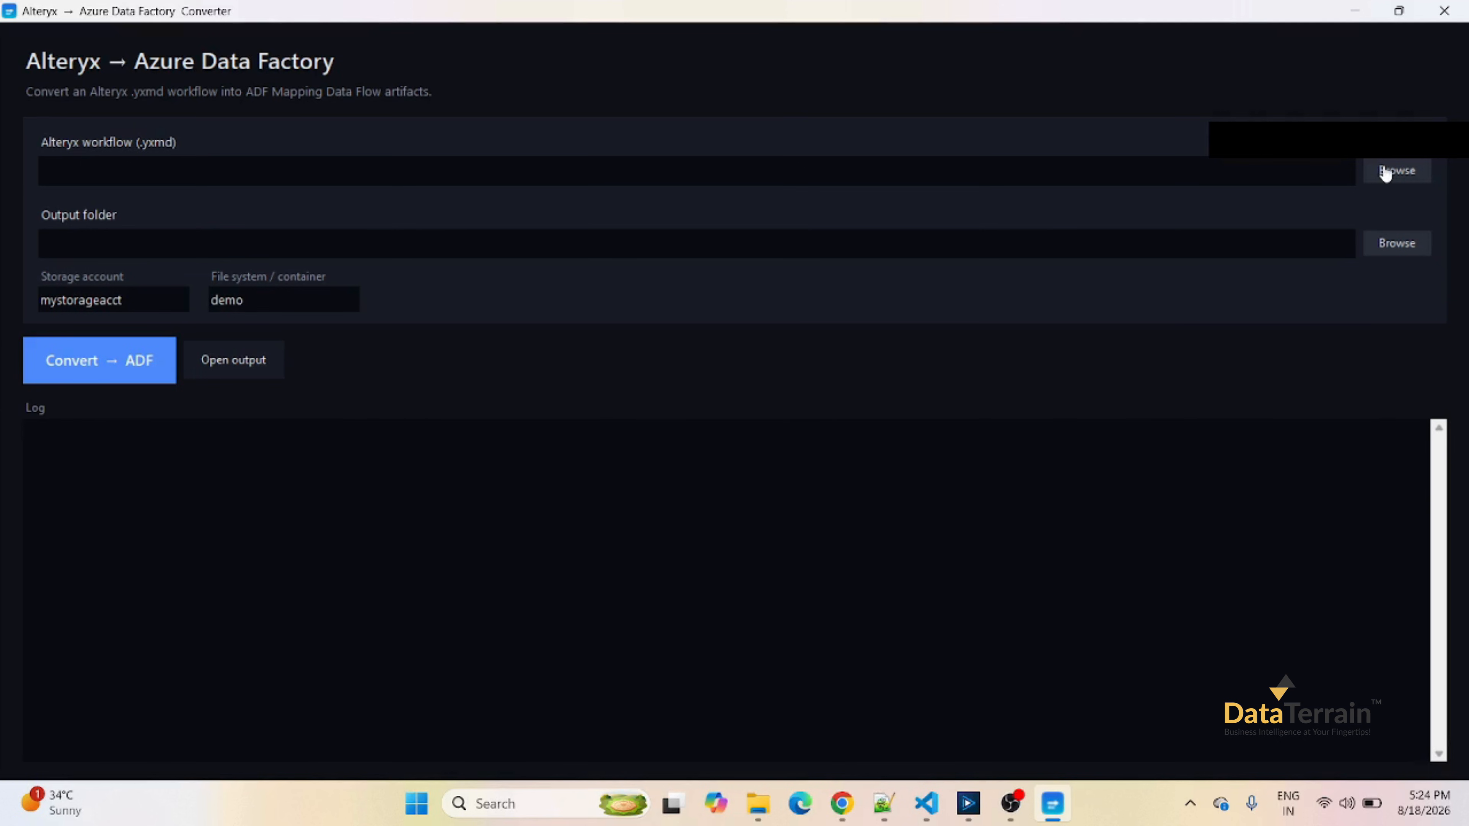
left_click(1396, 170)
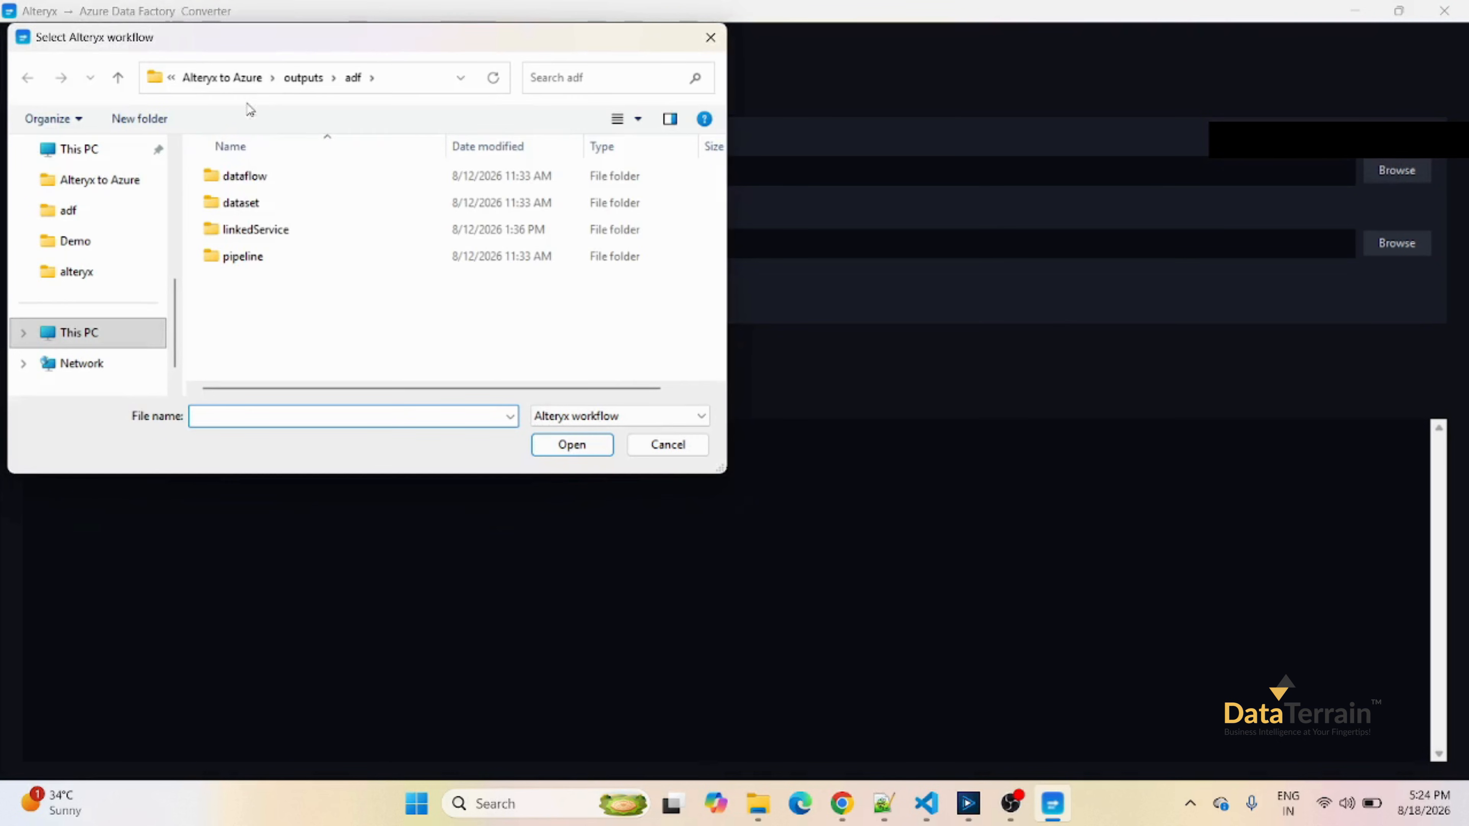
left_click(248, 81)
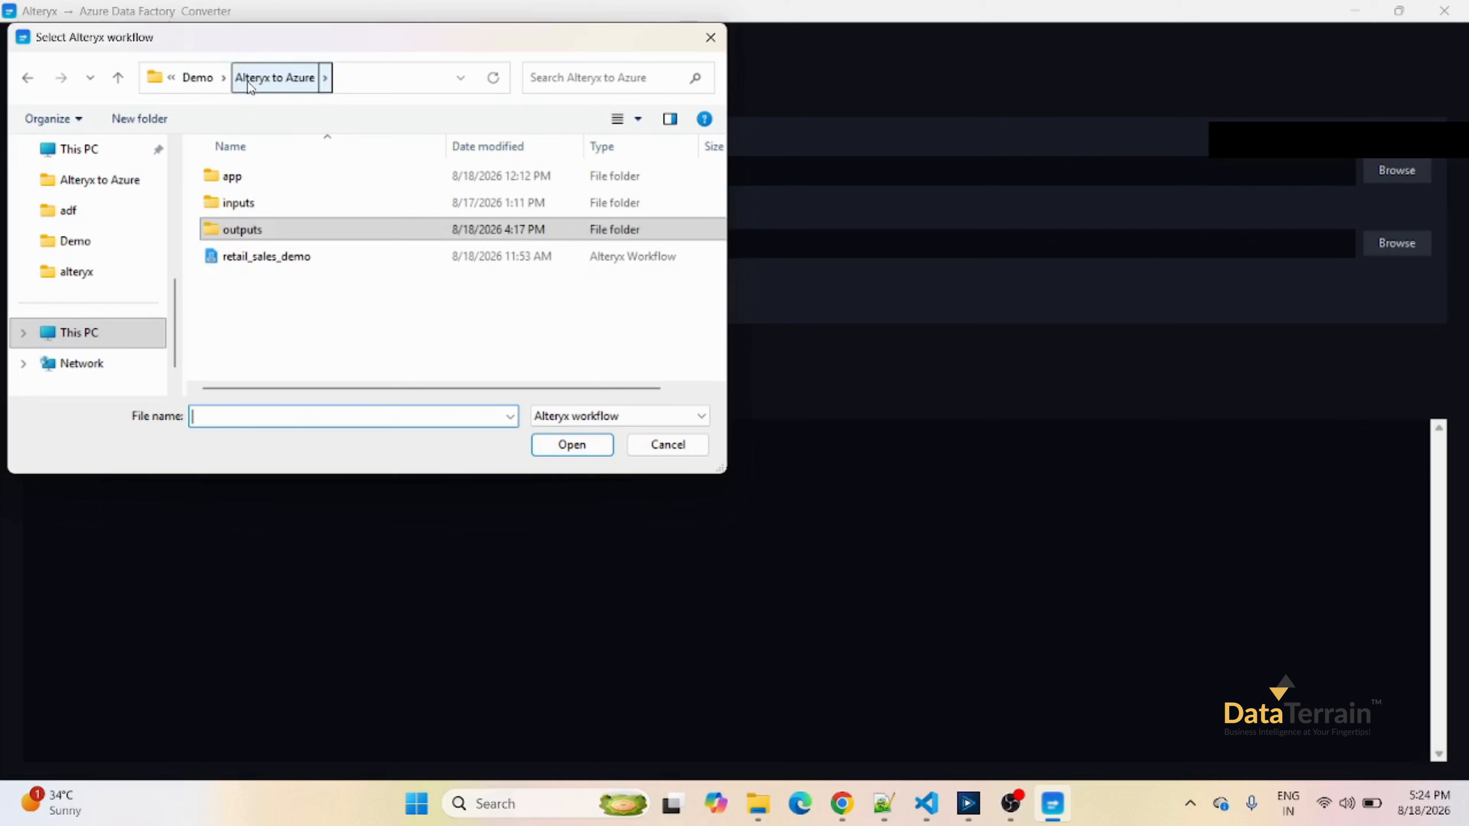
left_click(280, 258)
left_click(572, 444)
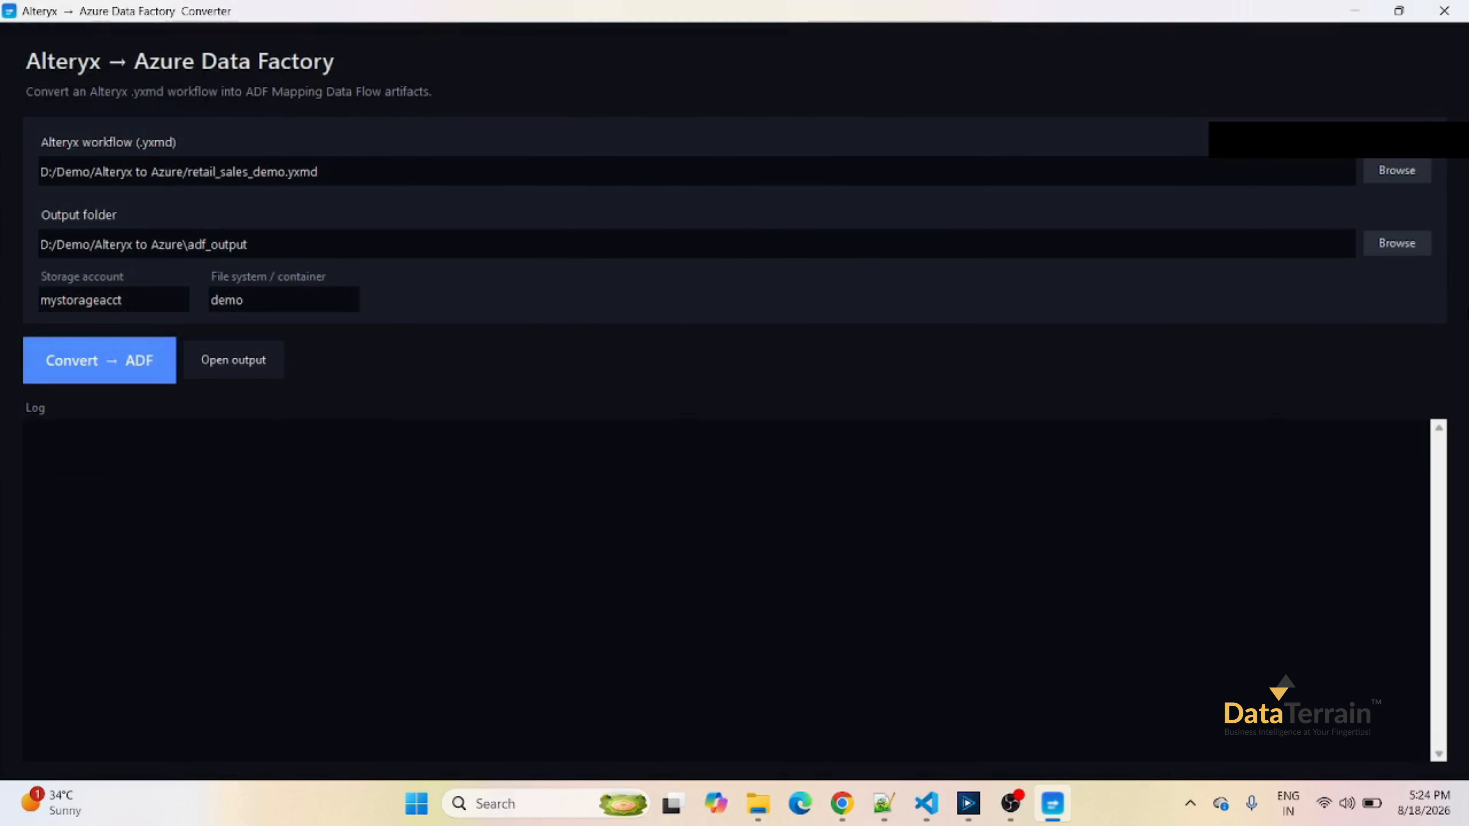
Set the converter's output folder to the adf folder inside outputs.
left_click(1391, 246)
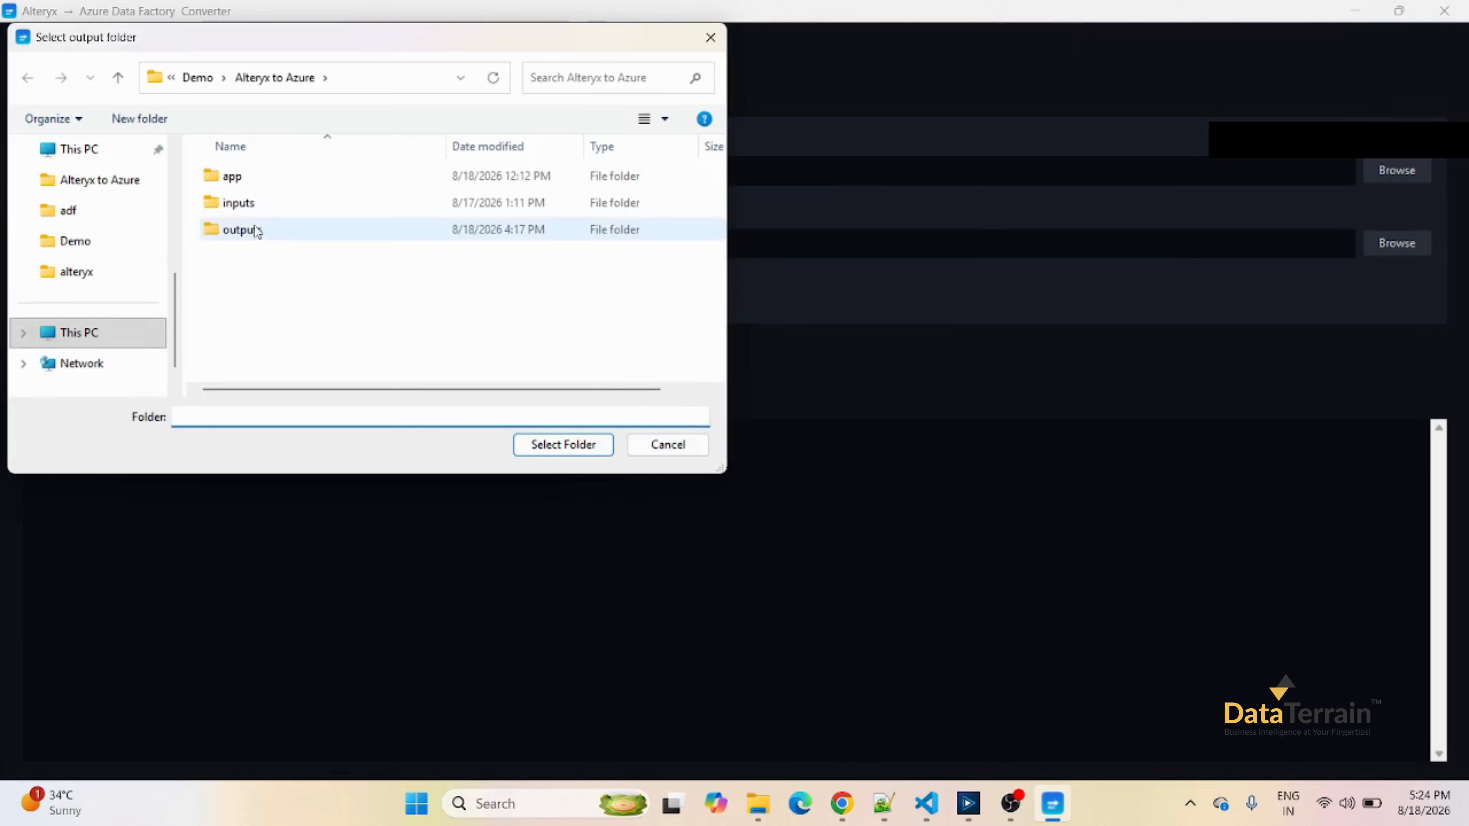
double_click(256, 230)
double_click(238, 176)
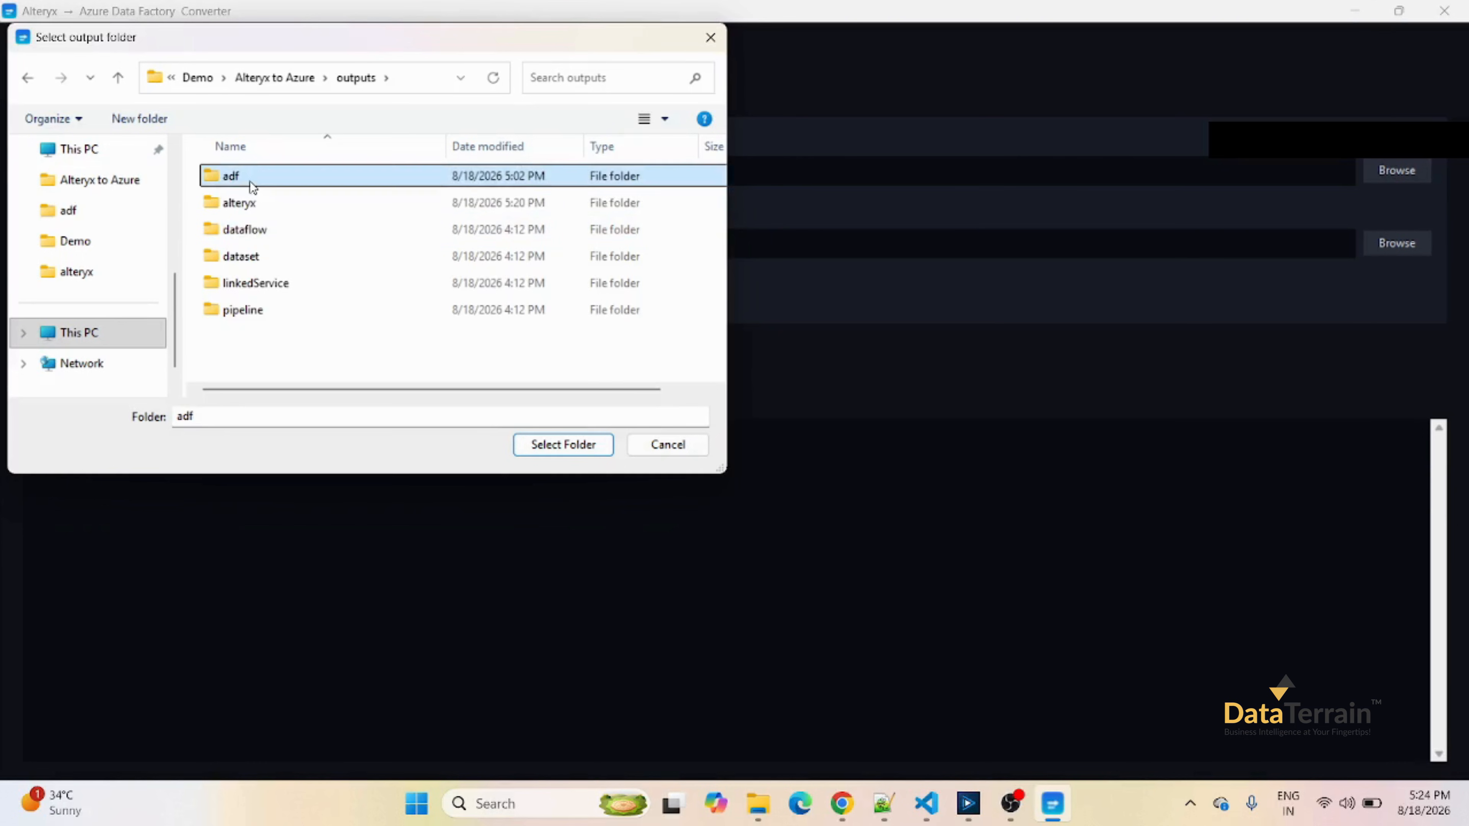
left_click(541, 440)
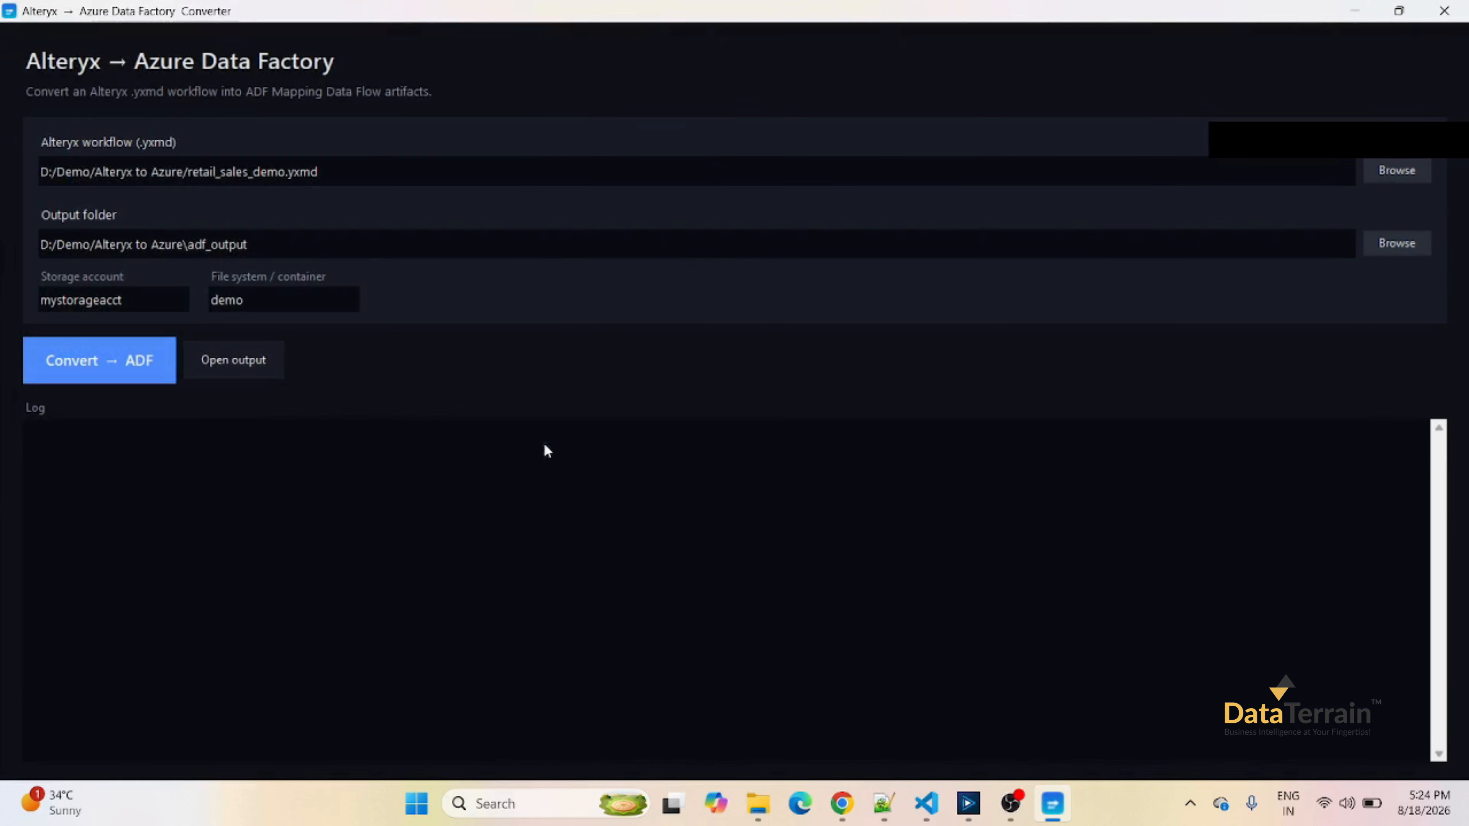
Copy the storage account name from the Notepad++ notes and set the converter's storage account to dtdemostorage1.
left_click(886, 805)
double_click(272, 143)
key("ctrl+c")
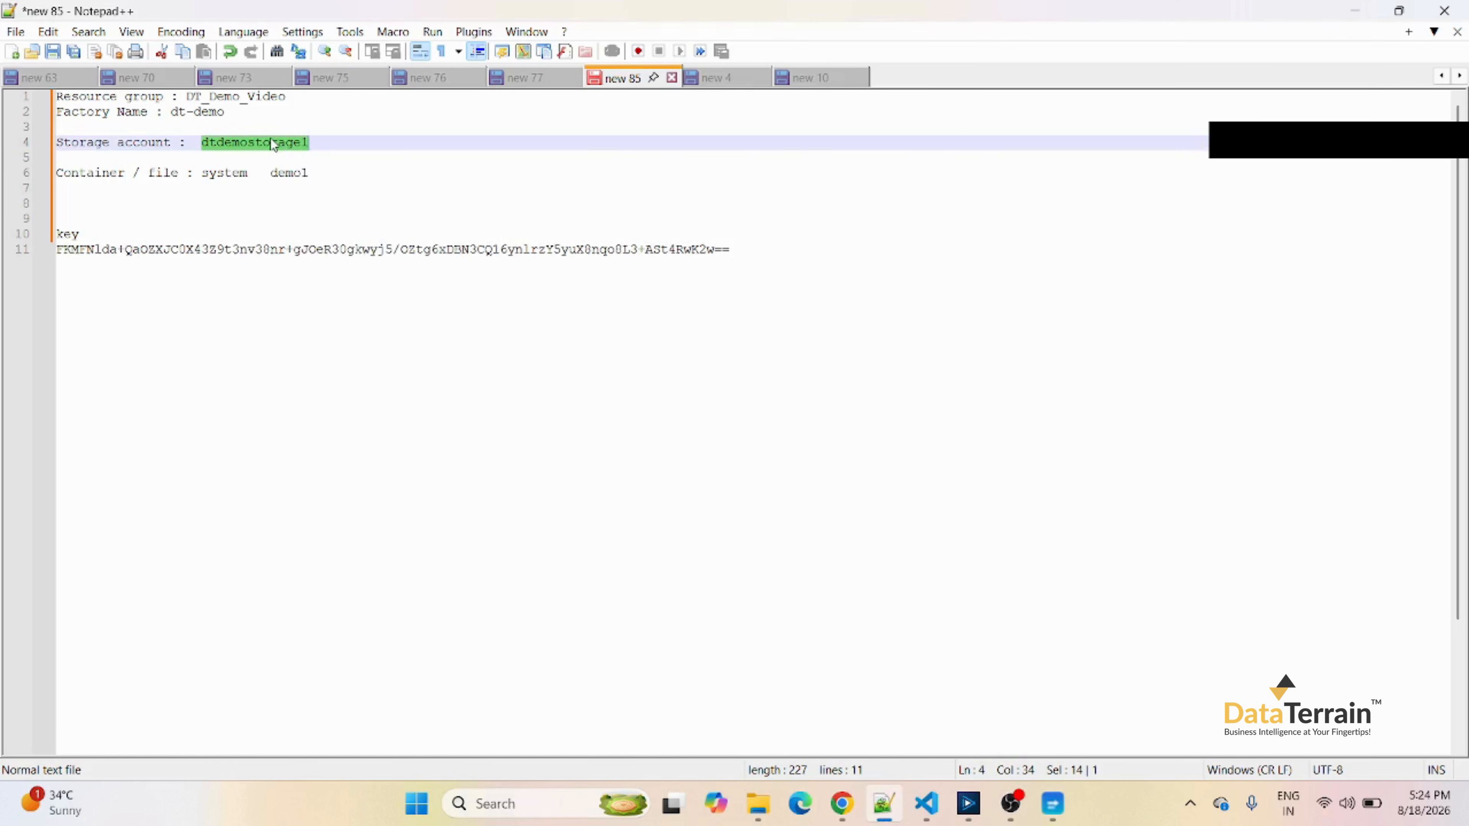
left_click(1053, 804)
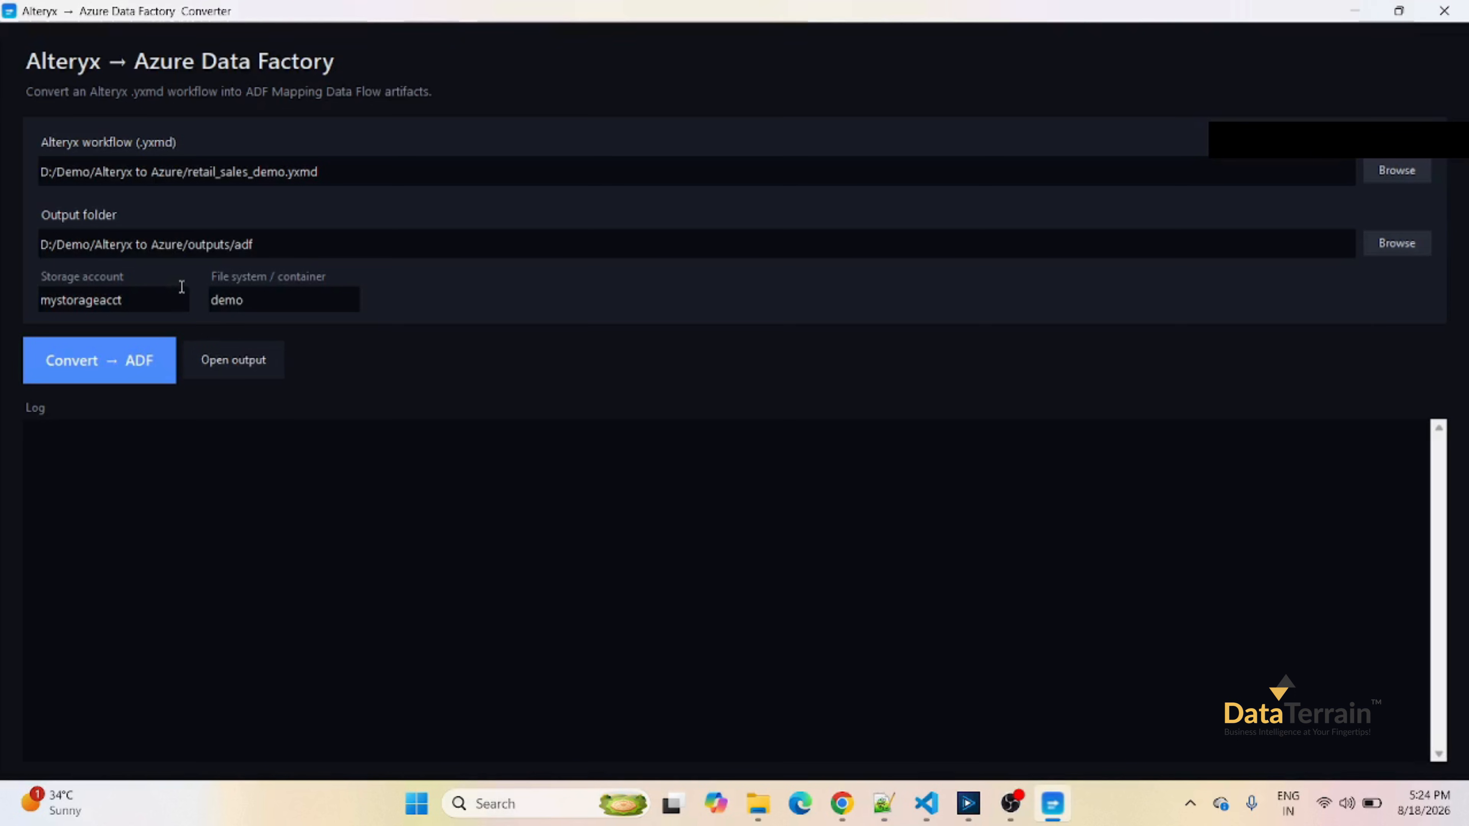
left_click_drag(180, 287, 3, 289)
key("ctrl+v")
Set the file system / container to demo1 and run the conversion to ADF, closing the completion message.
left_click(294, 304)
type("demo")
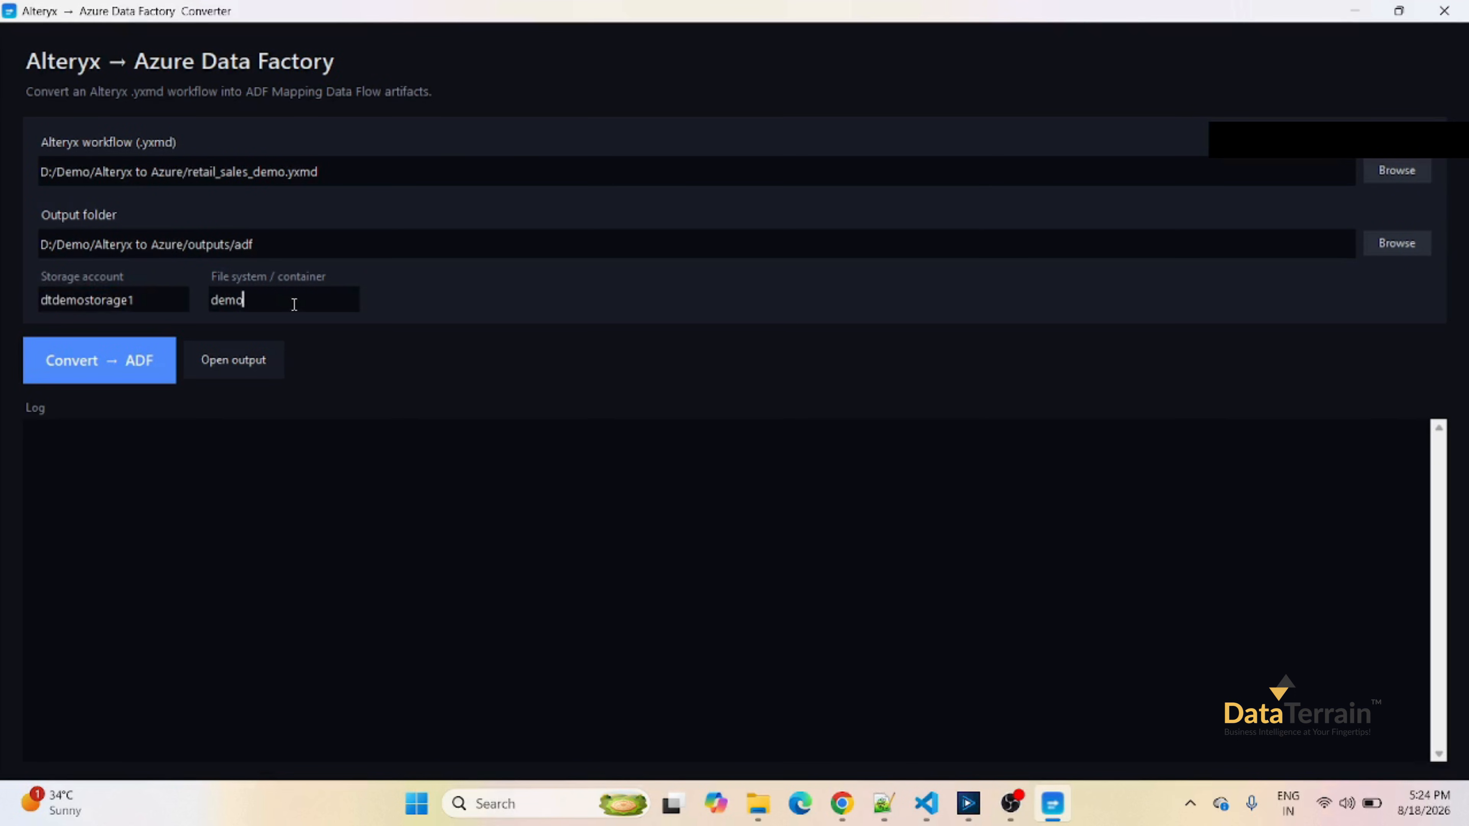
type("1")
left_click(108, 371)
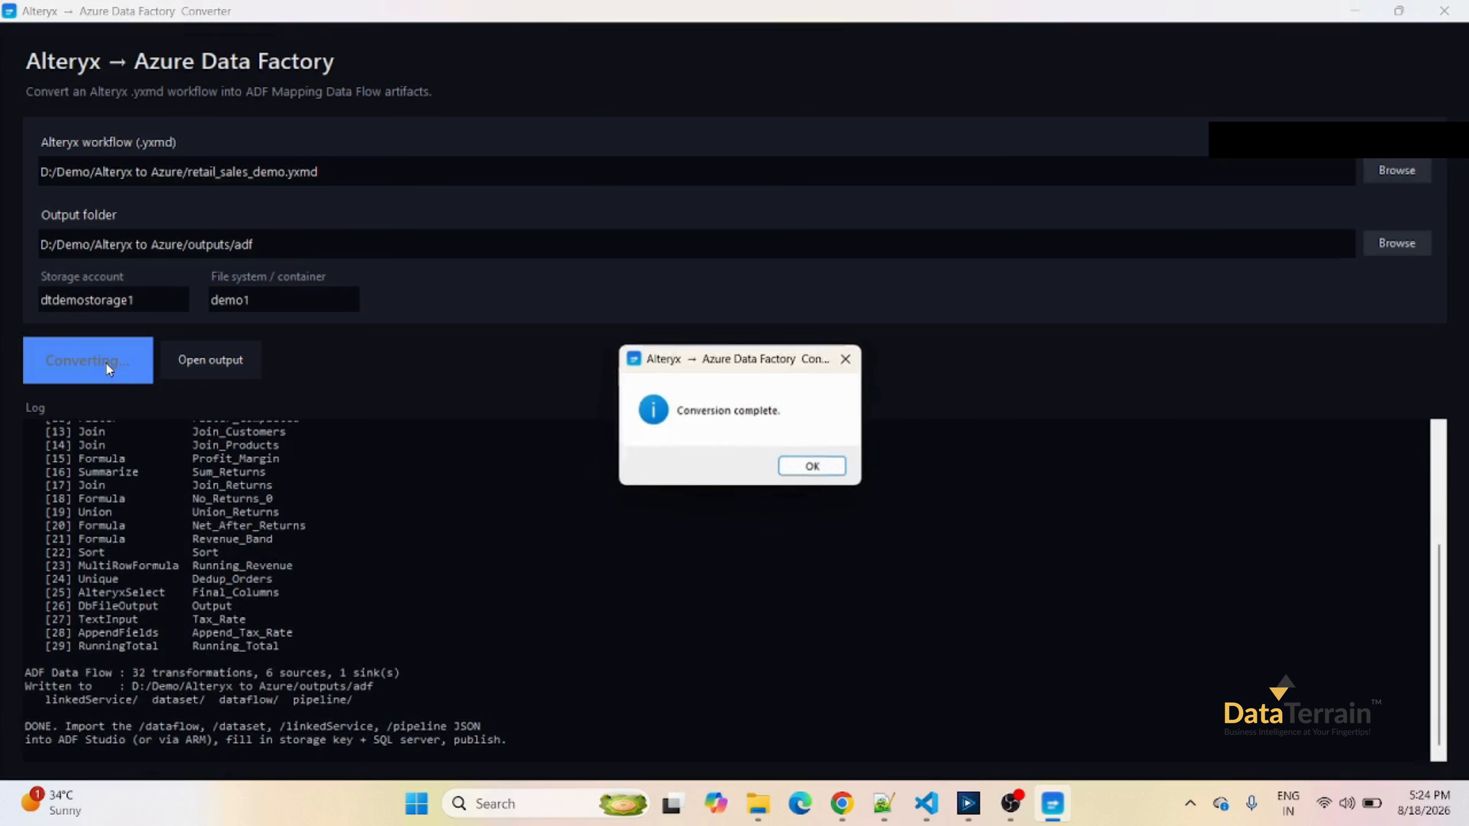
left_click(787, 469)
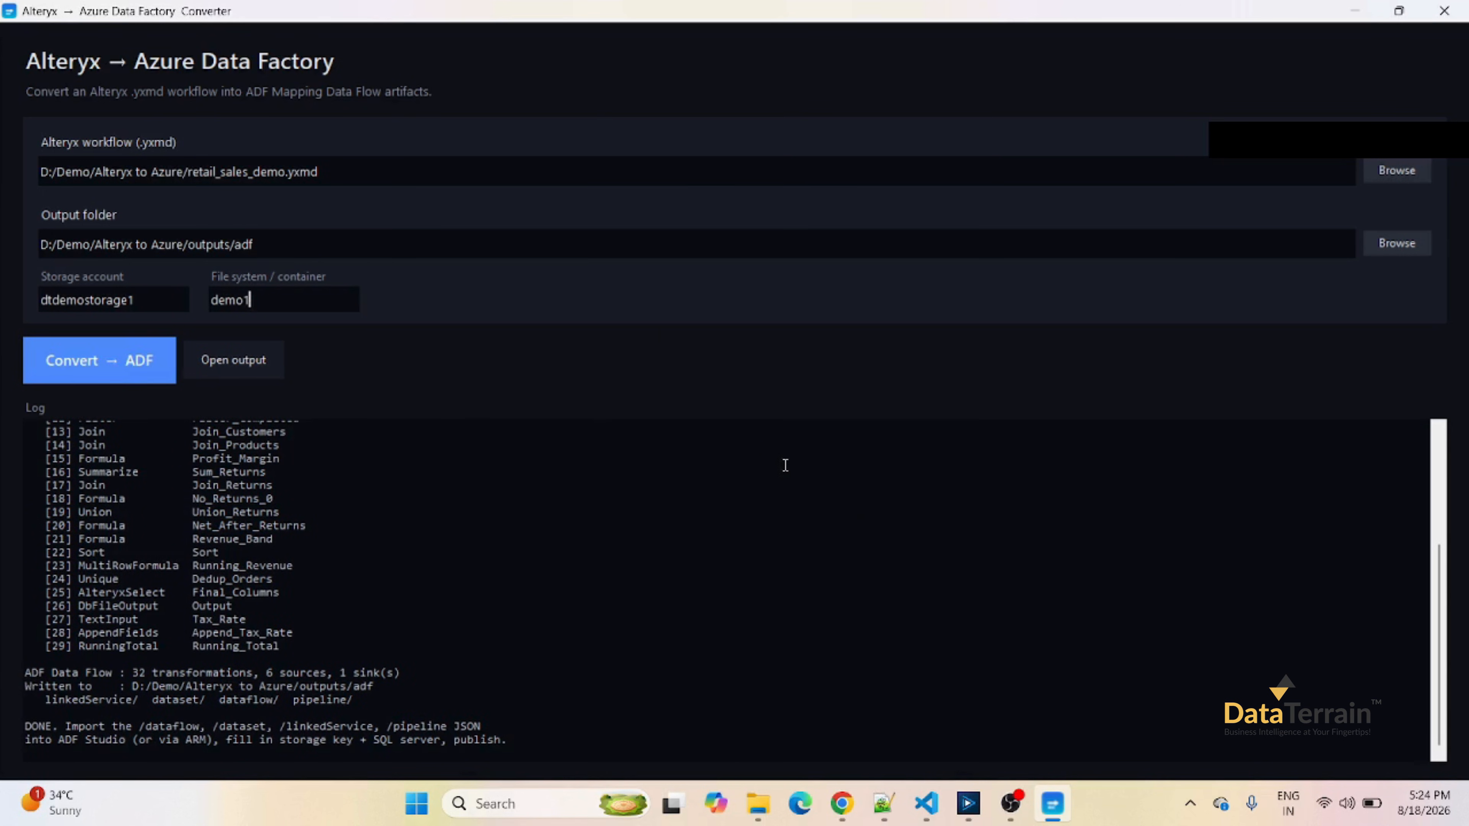
Switch to the Azure portal in Chrome and open the Deploy a custom template service from the search history.
mouse_move(842, 804)
left_click(833, 712)
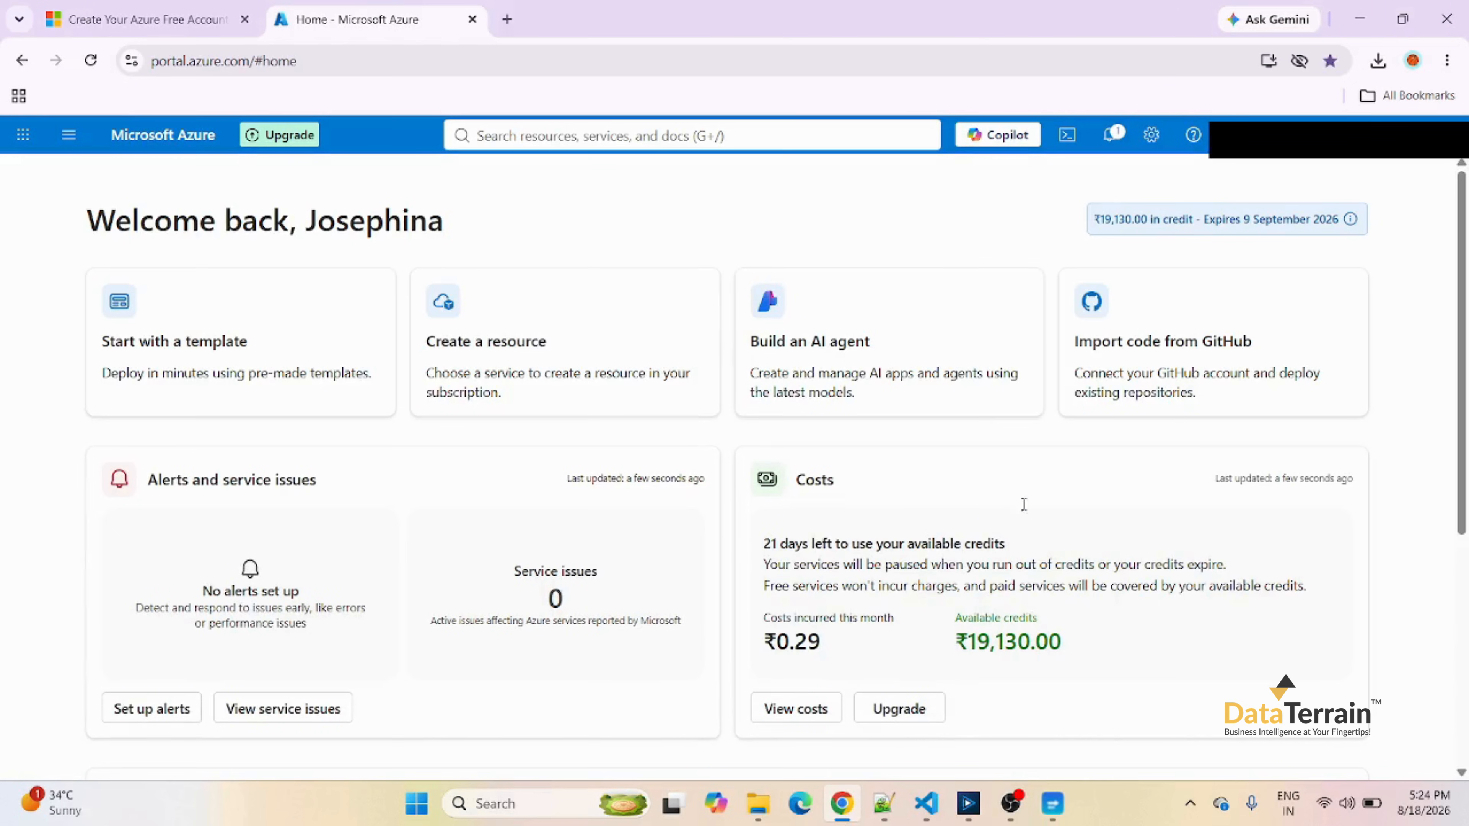
left_click(582, 144)
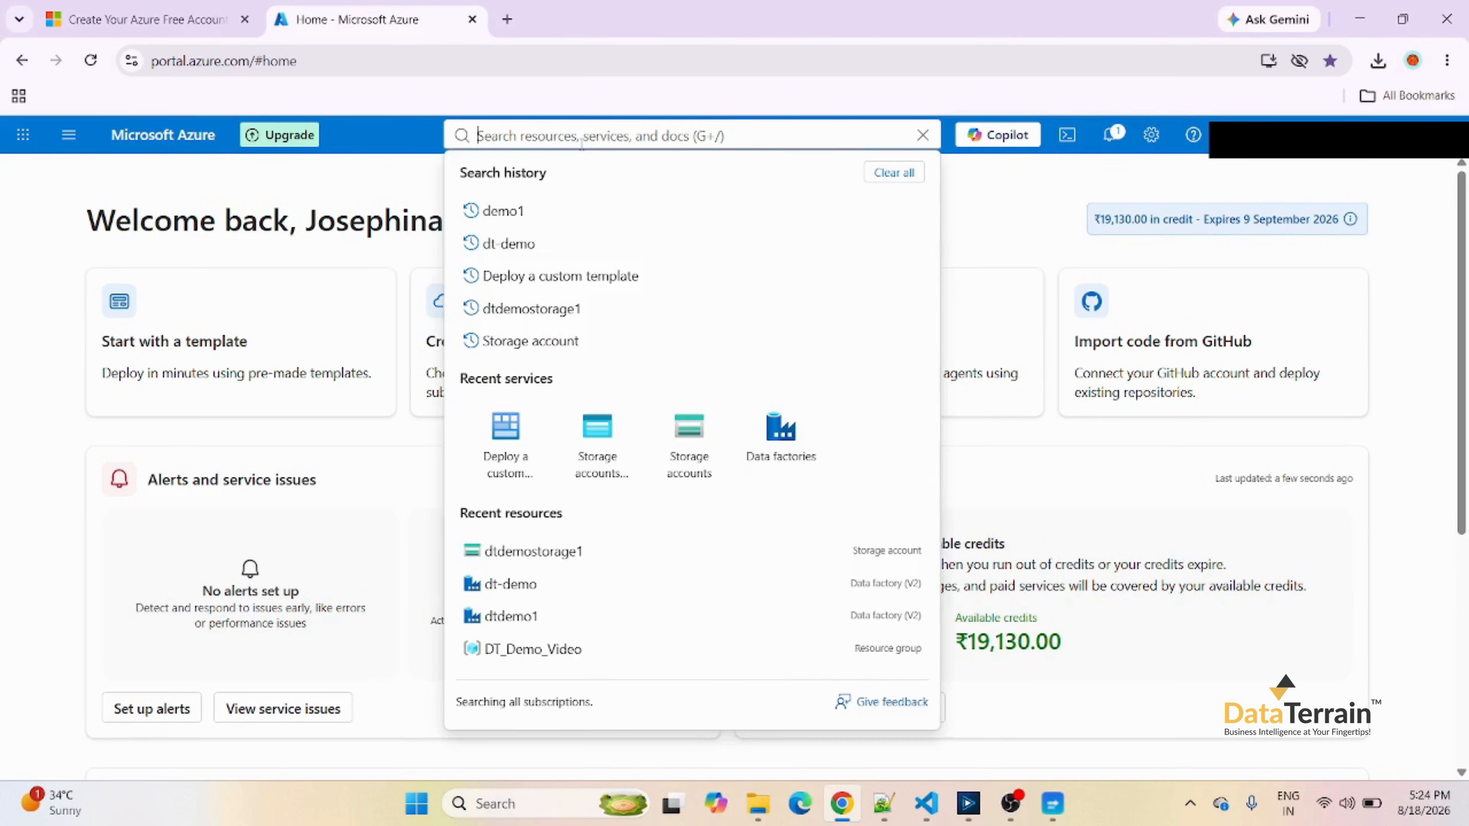
left_click(618, 284)
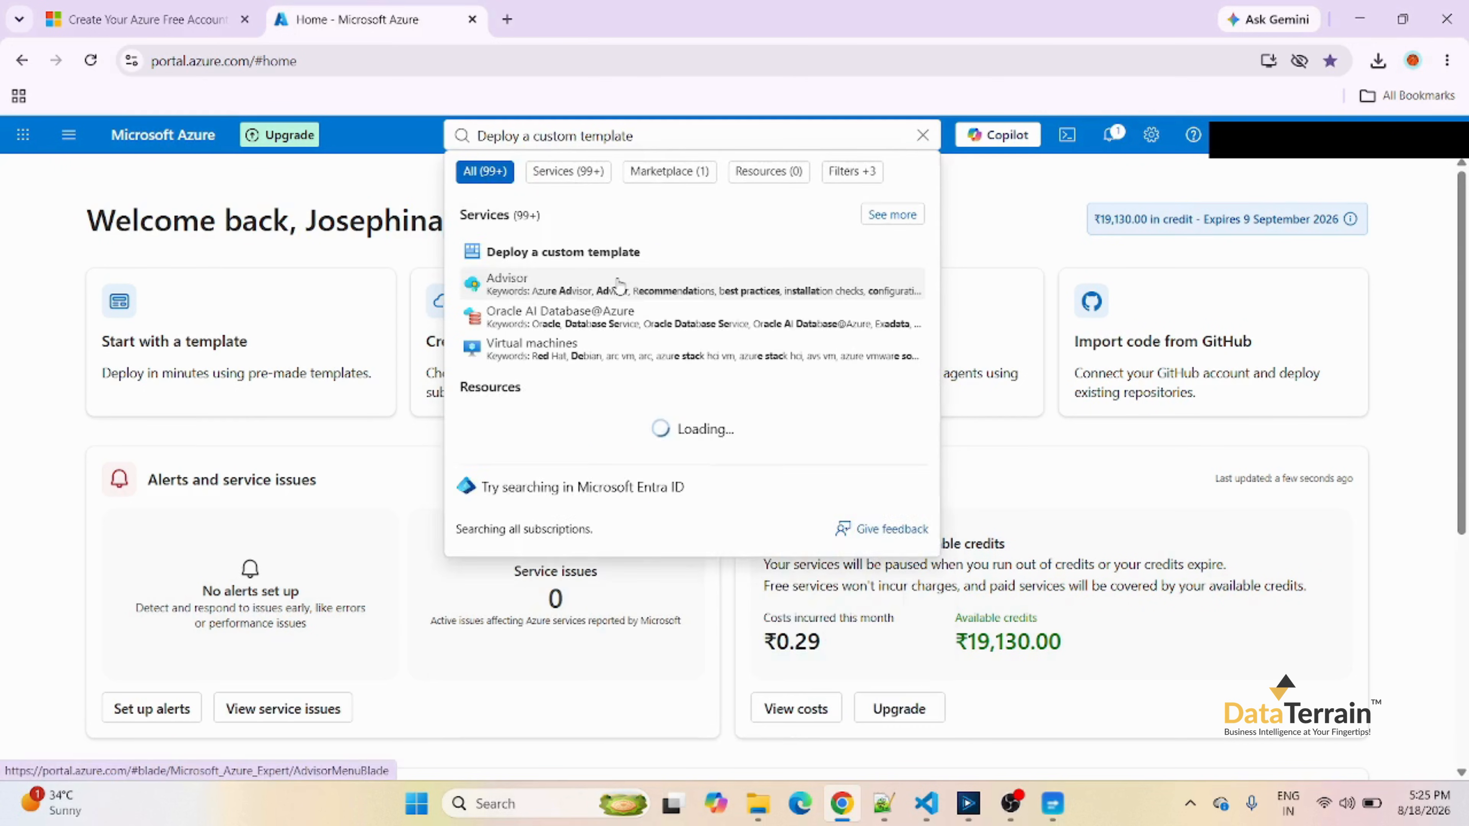
left_click(581, 253)
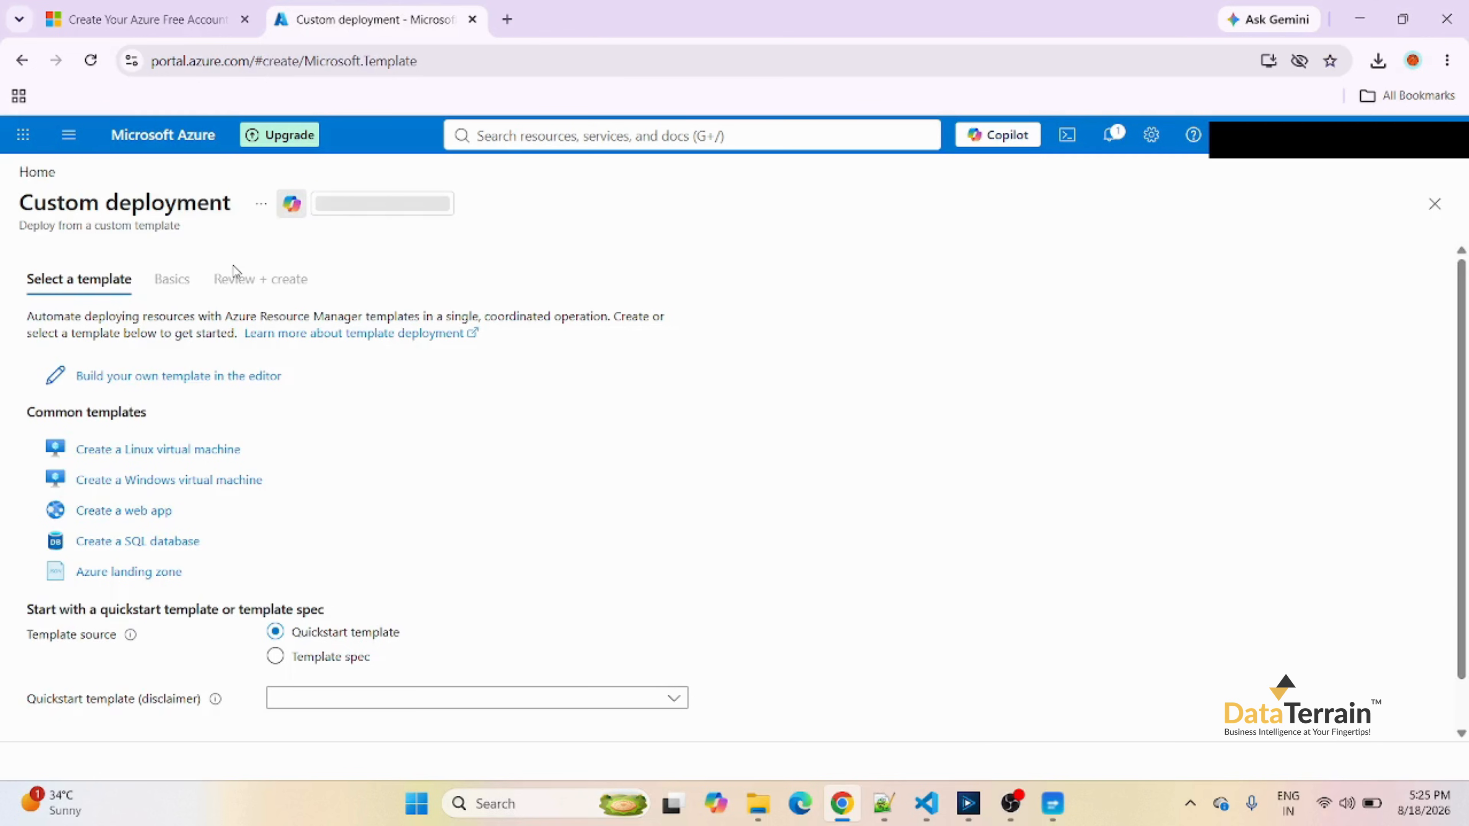
Build a custom template in the editor by loading arm_template from the adf output folder, and save it.
left_click(191, 383)
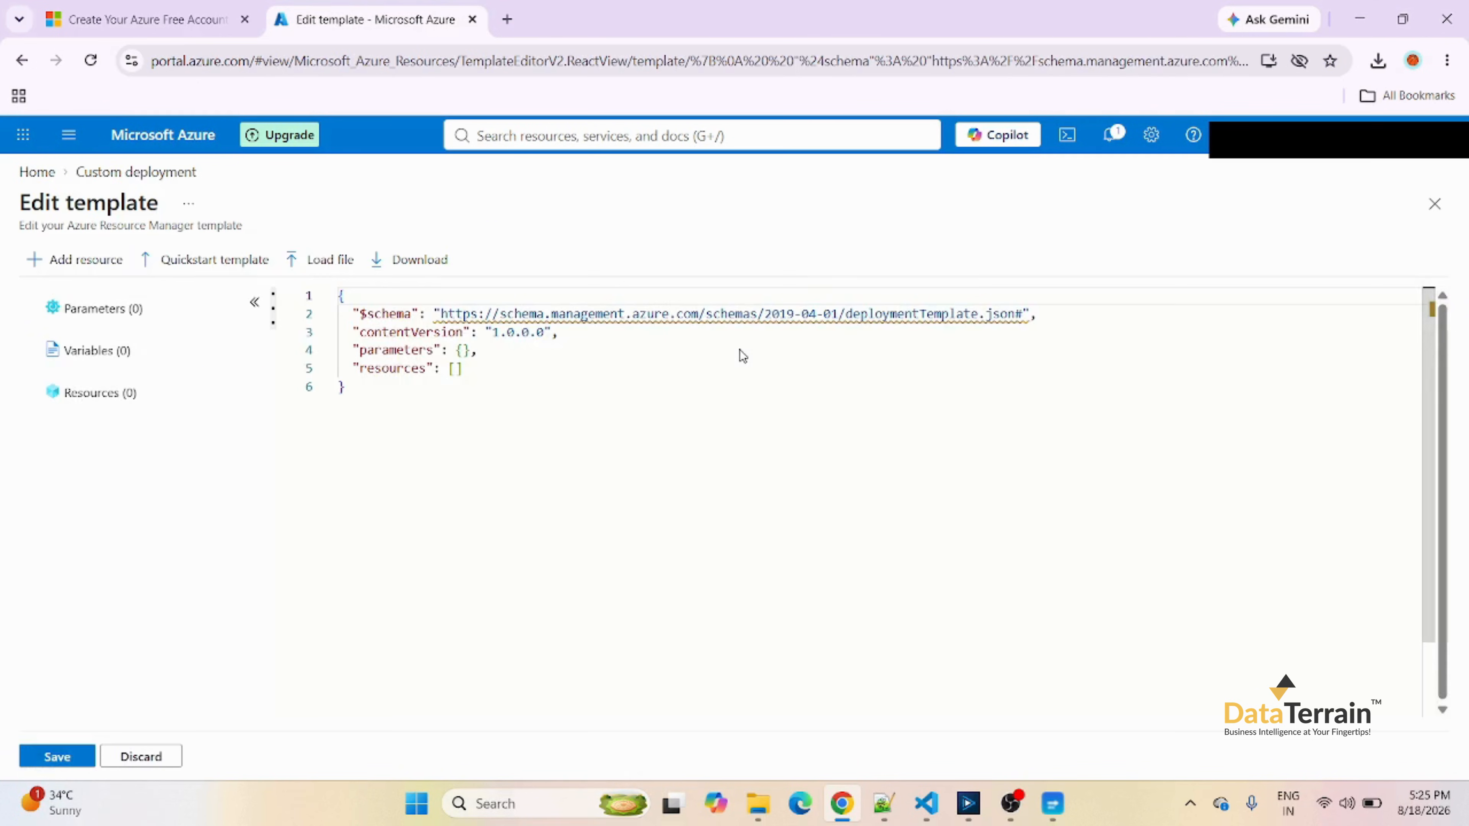
left_click(331, 262)
left_click(425, 289)
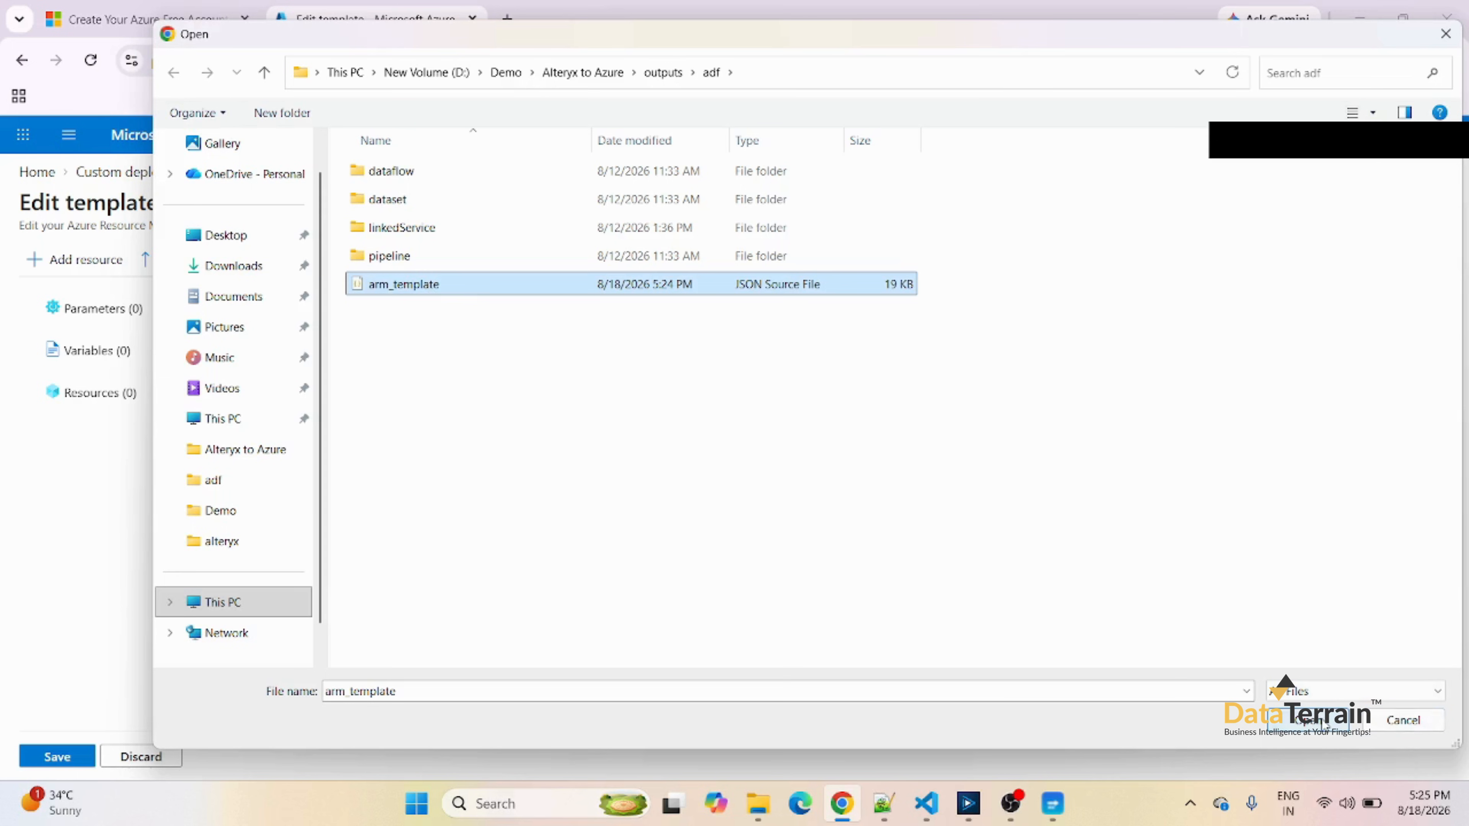
left_click(1308, 720)
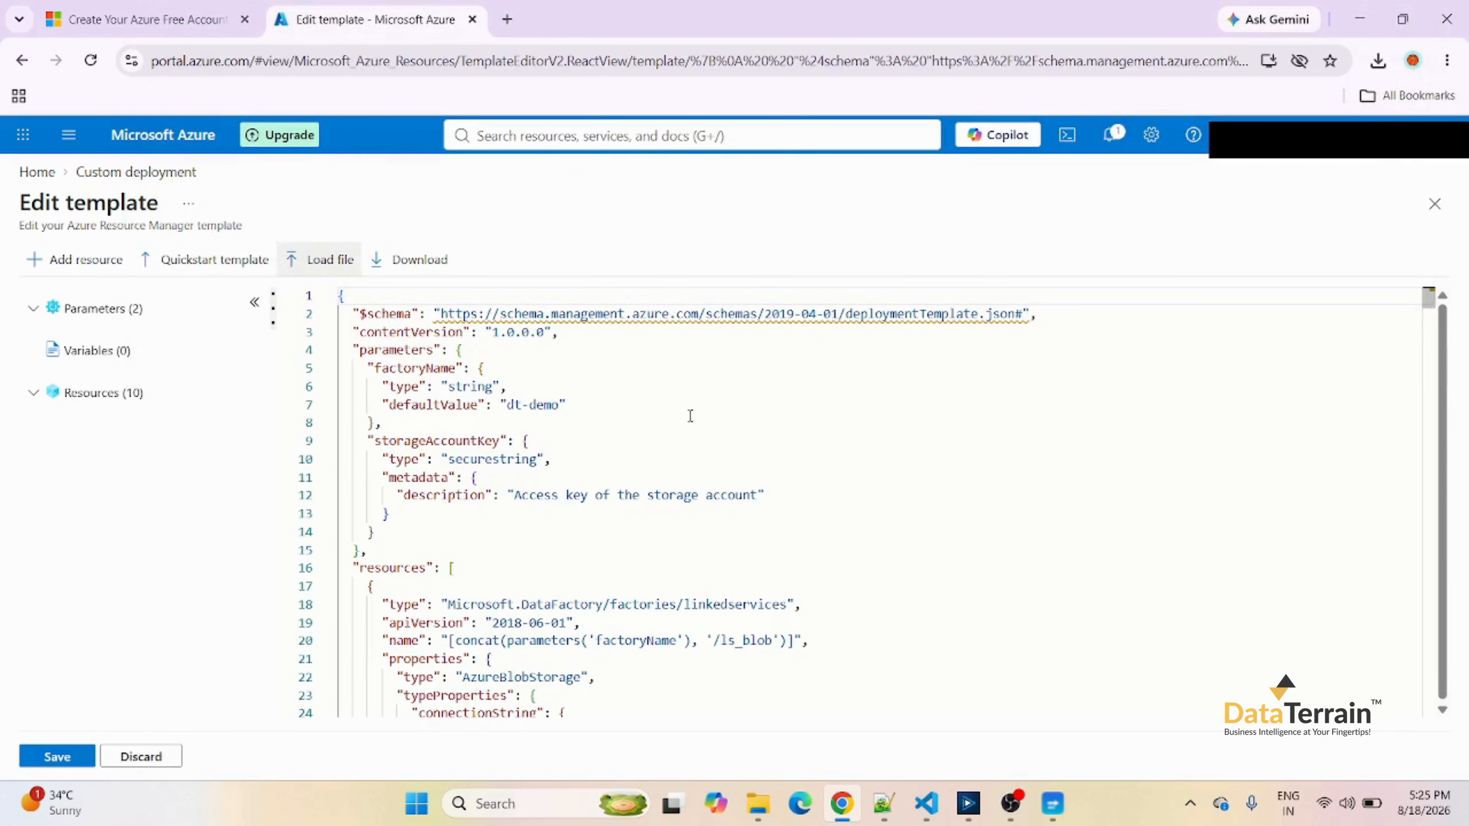
left_click(66, 763)
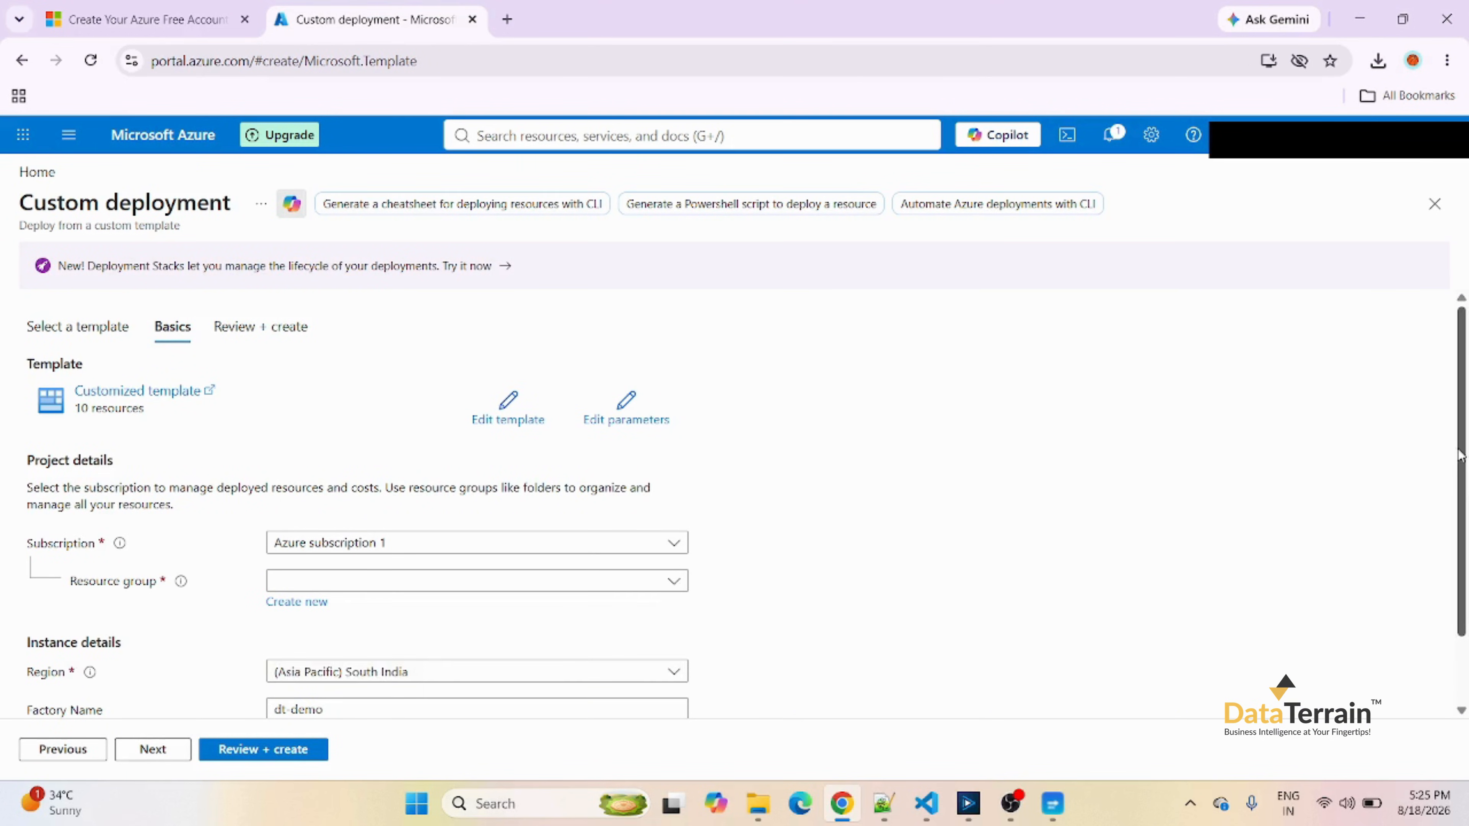
Choose DT_Demo_Video as the deployment's resource group, keeping dt-demo as the factory name.
left_click_drag(1461, 454, 1464, 563)
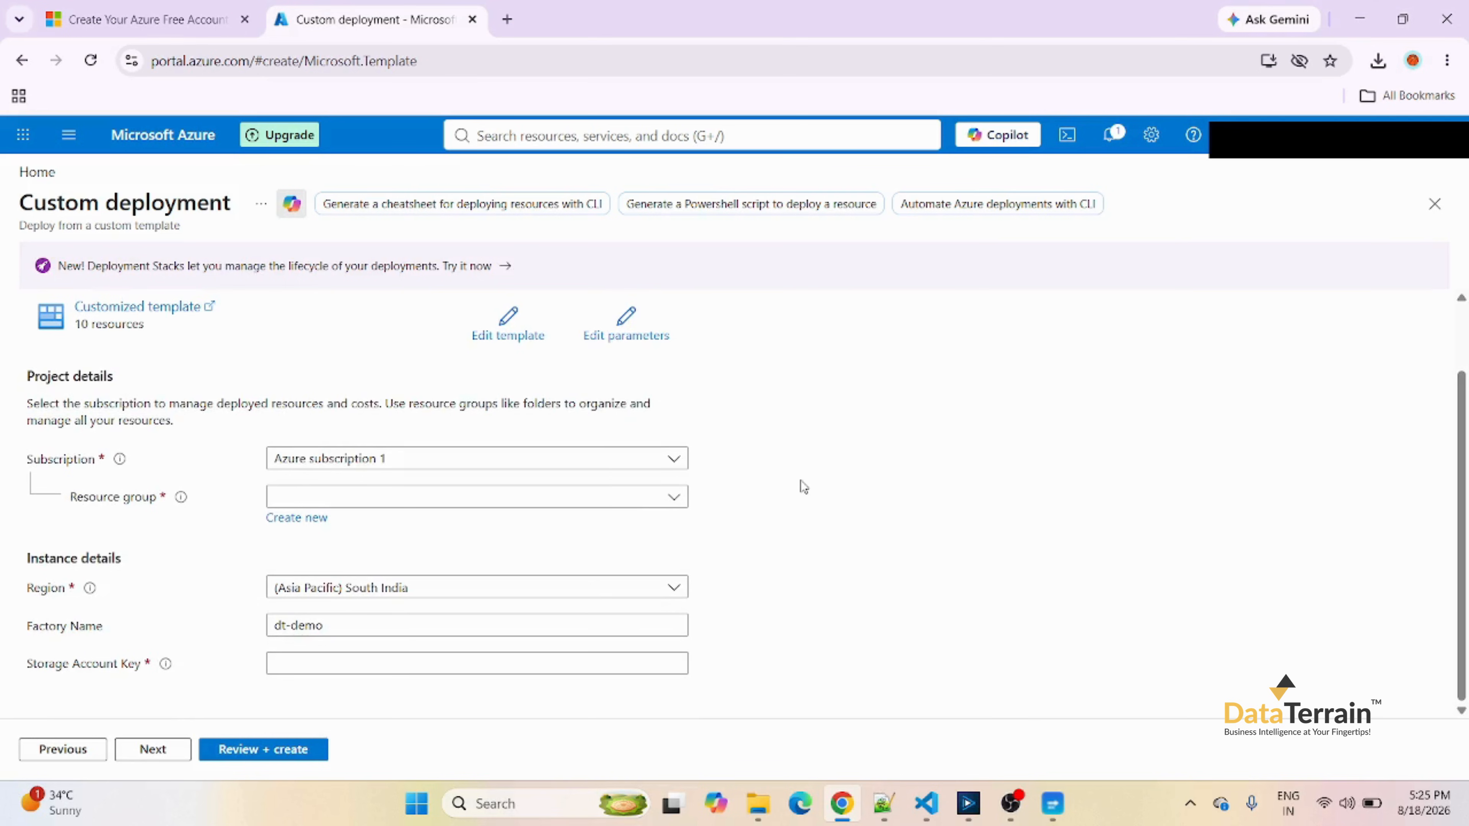
left_click(675, 501)
left_click(323, 566)
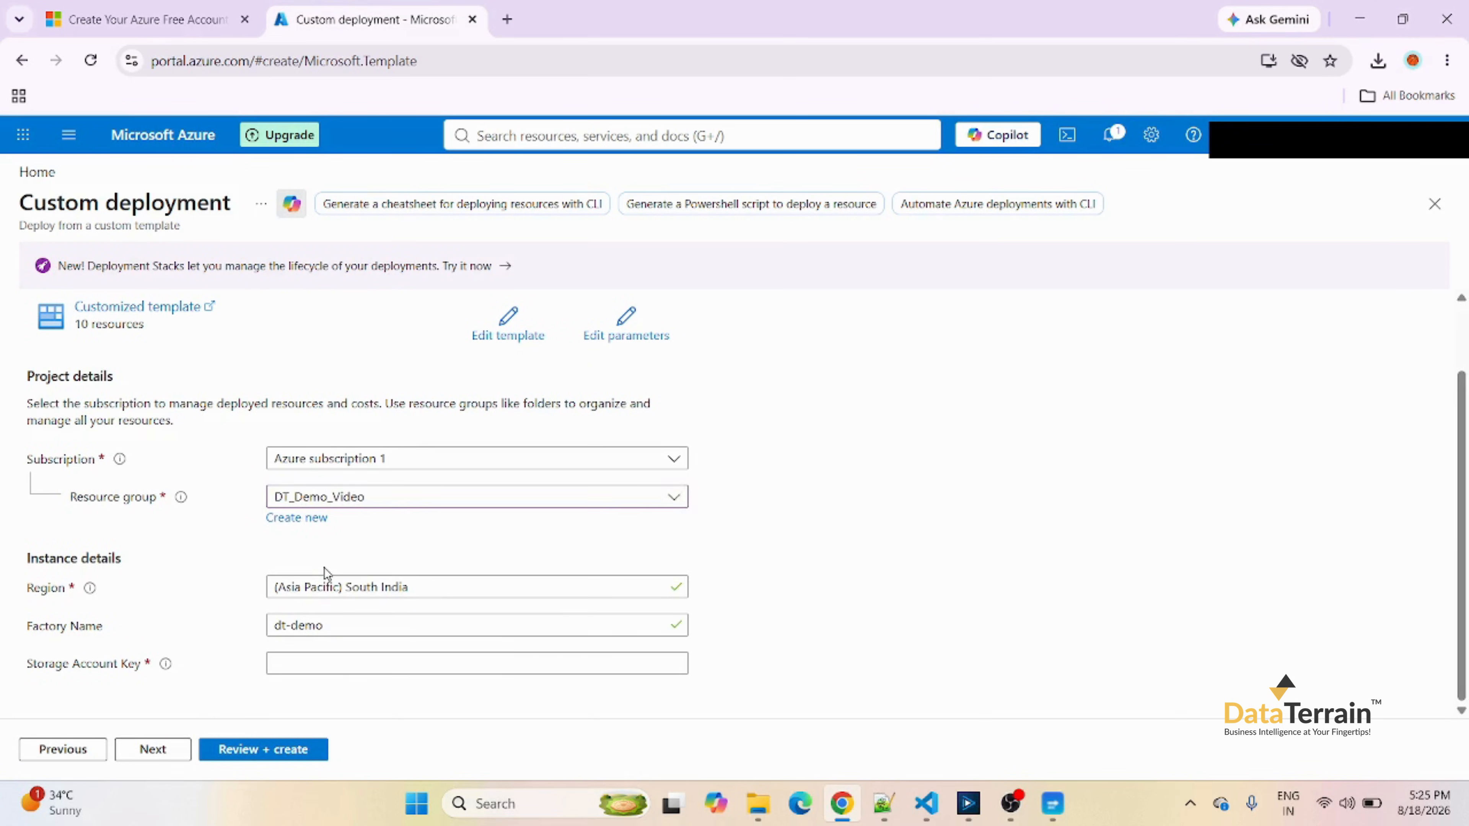
left_click(347, 624)
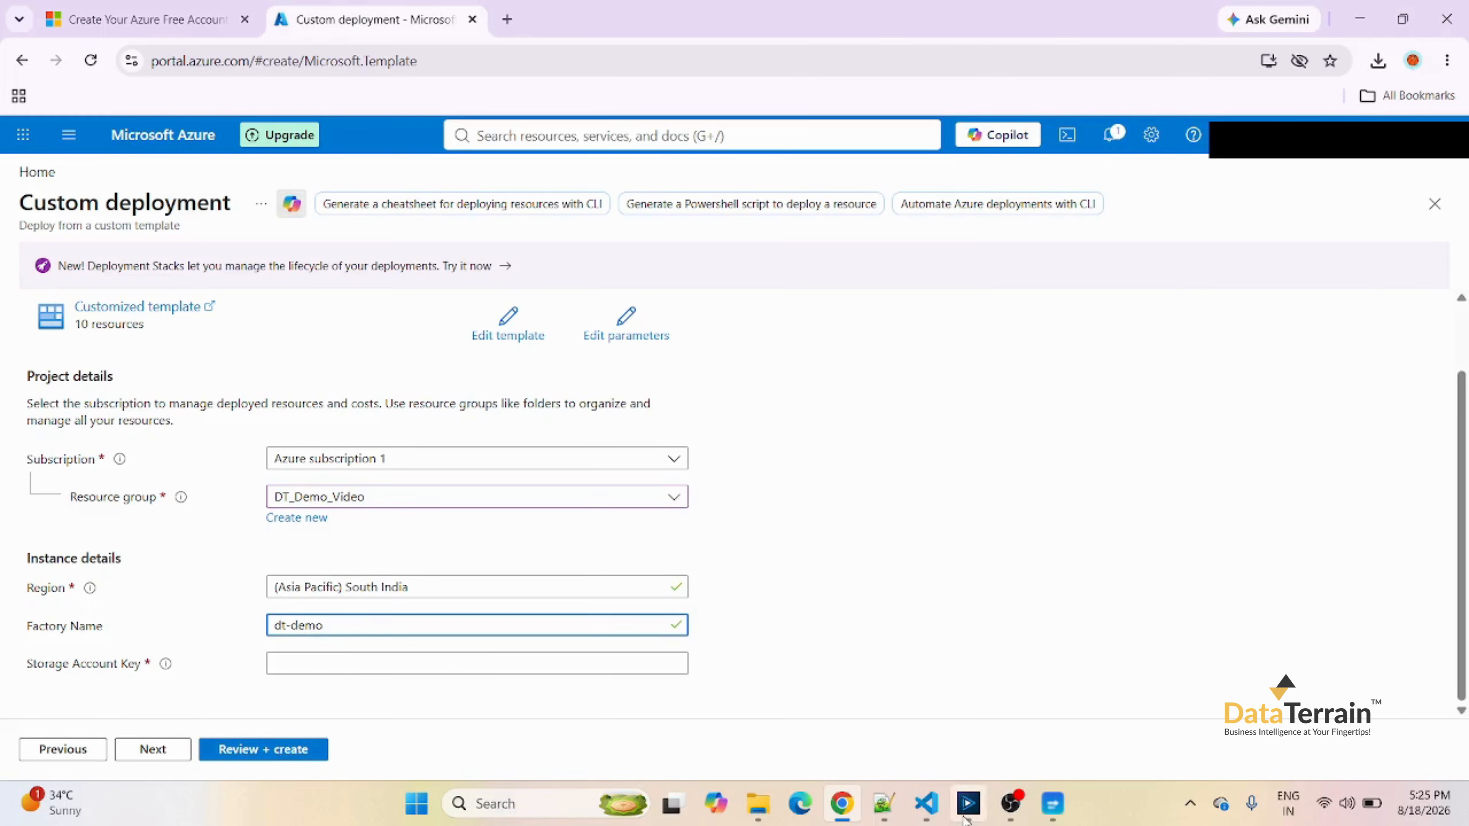
Paste the storage account key copied from the Notepad++ notes into the Storage Account Key field, and review and create the deployment.
left_click(883, 812)
left_click_drag(758, 248, 28, 256)
left_click(842, 803)
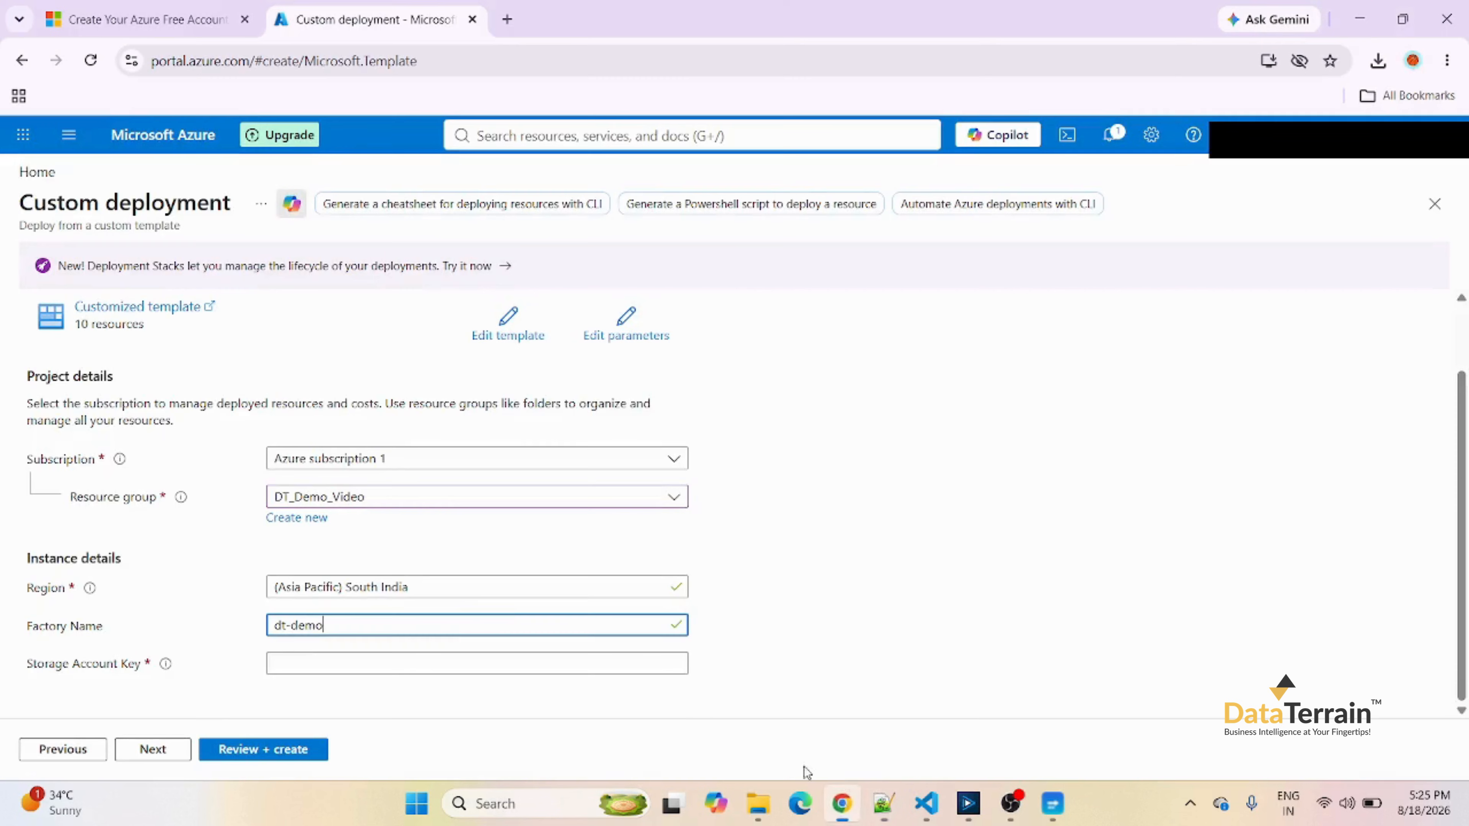
left_click(421, 670)
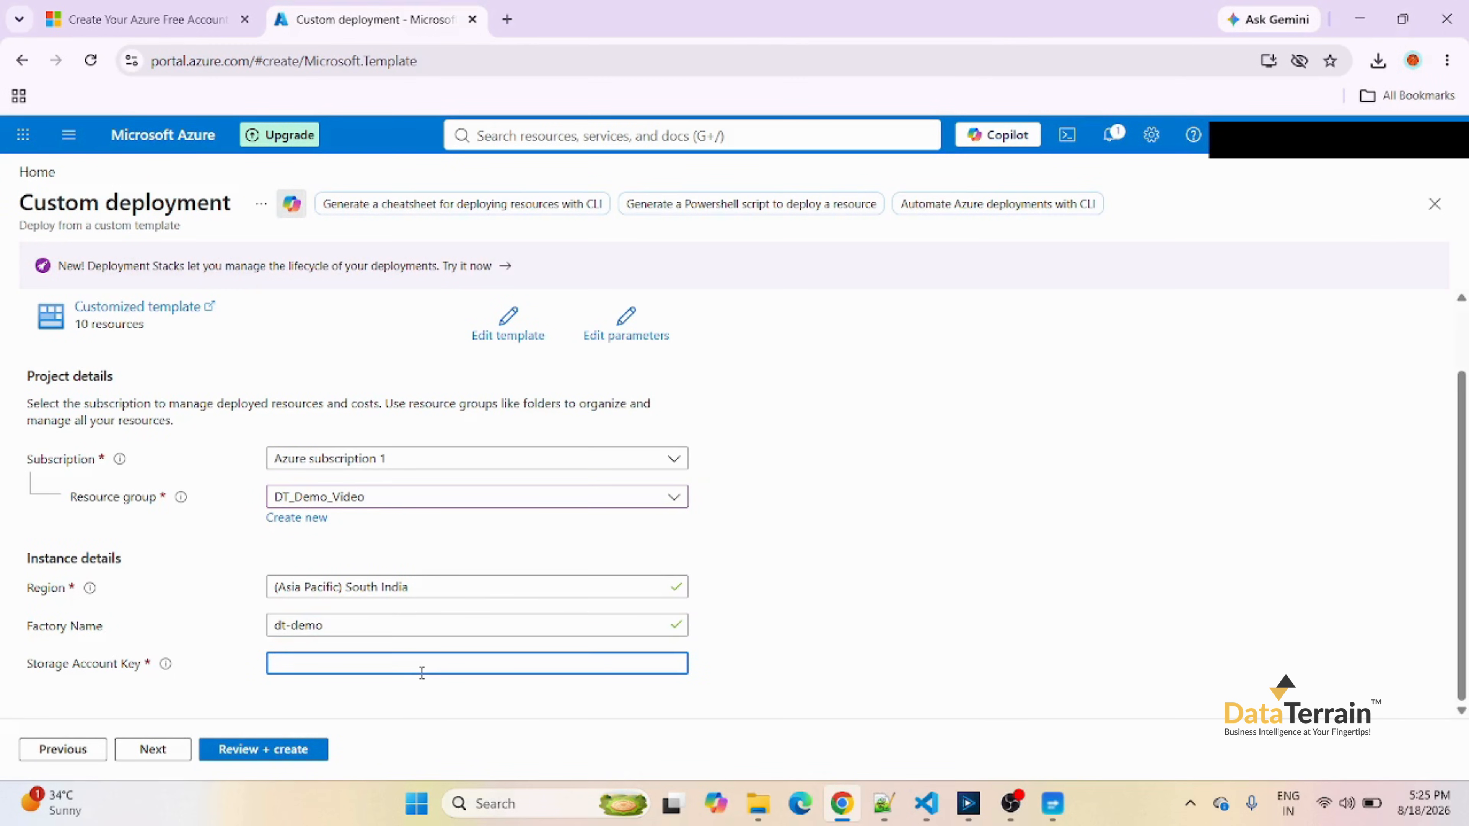
key("ctrl+v")
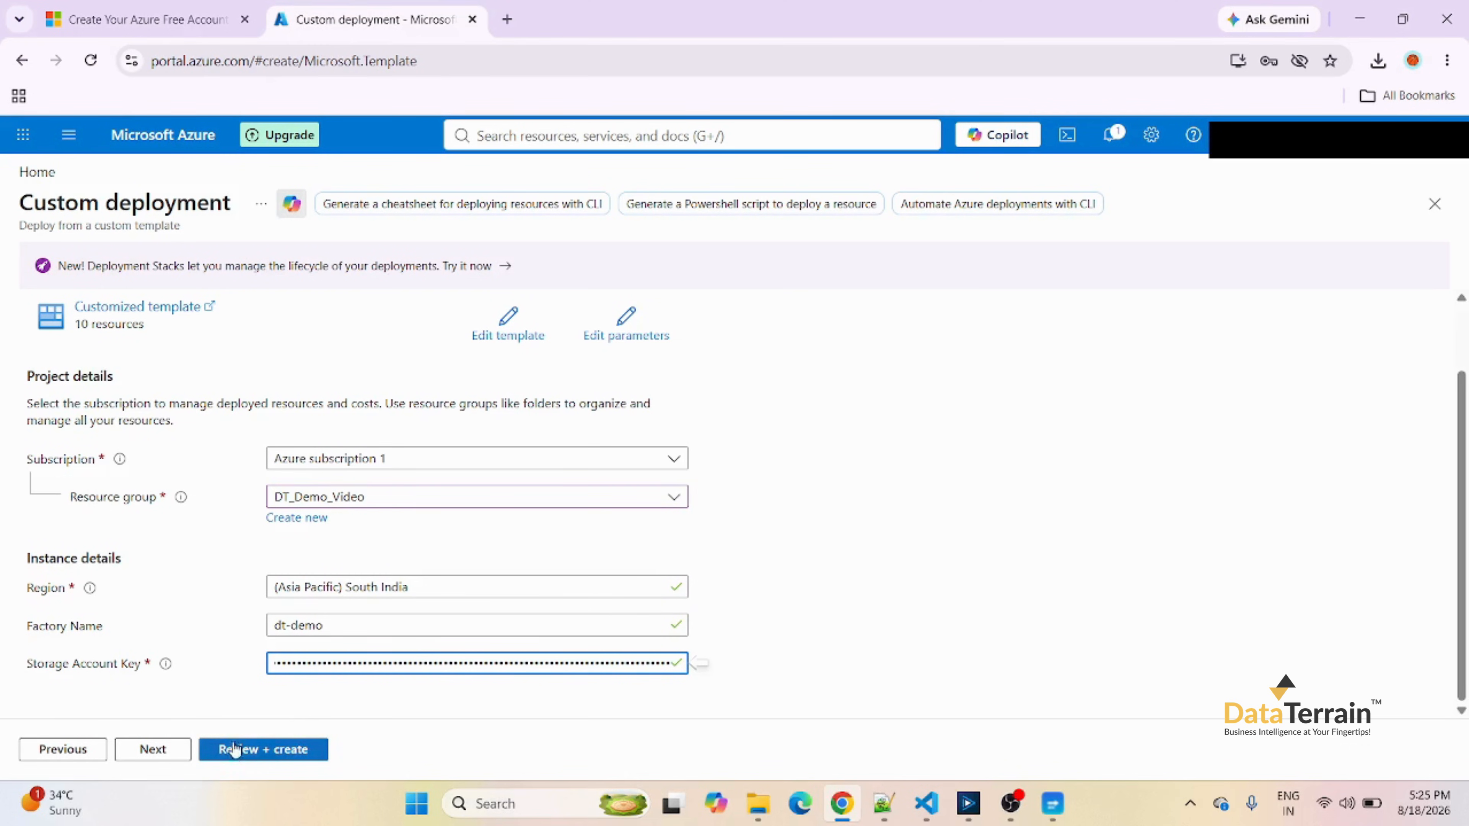
left_click(264, 750)
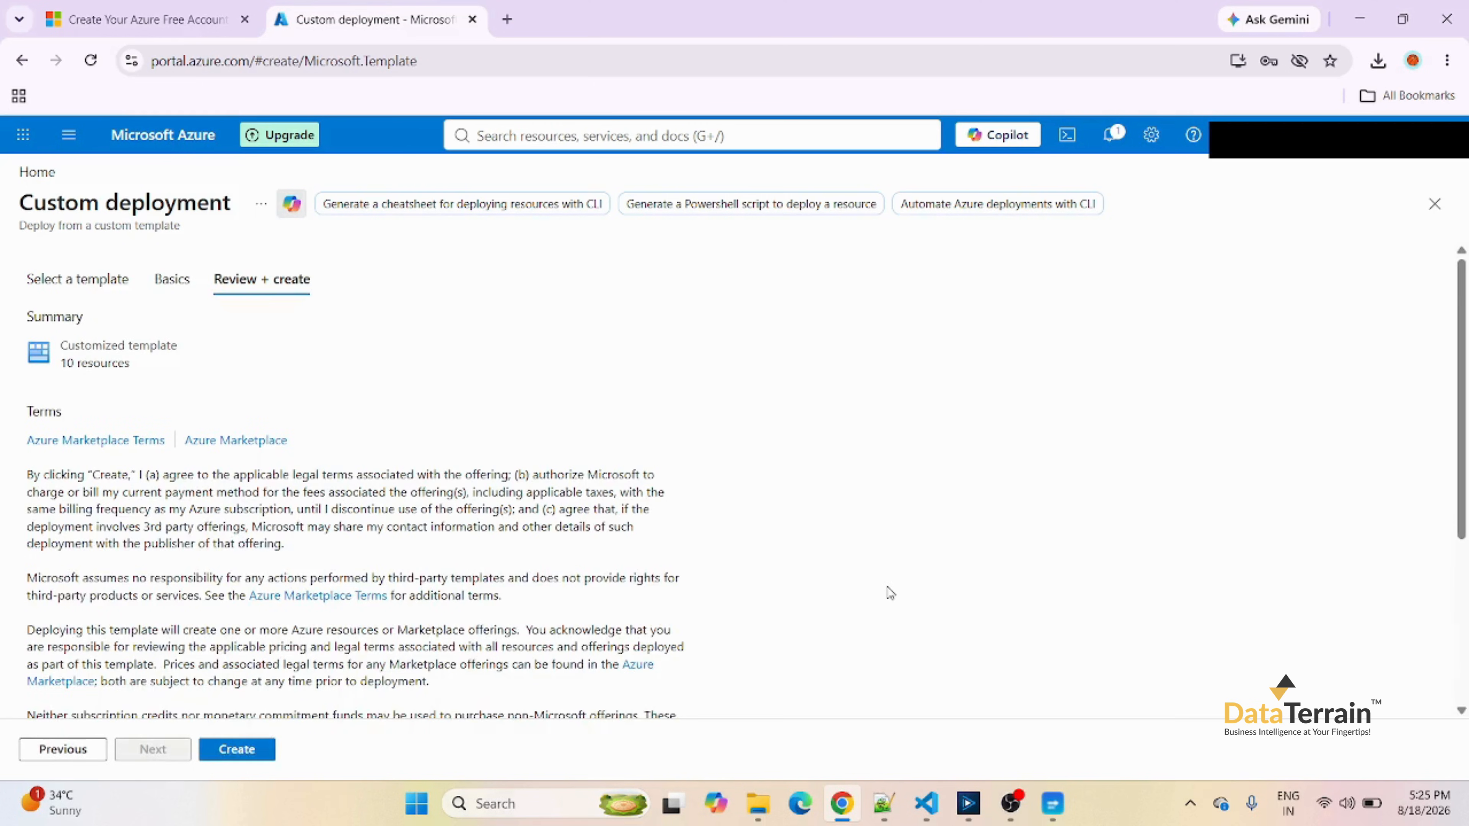
left_click(239, 749)
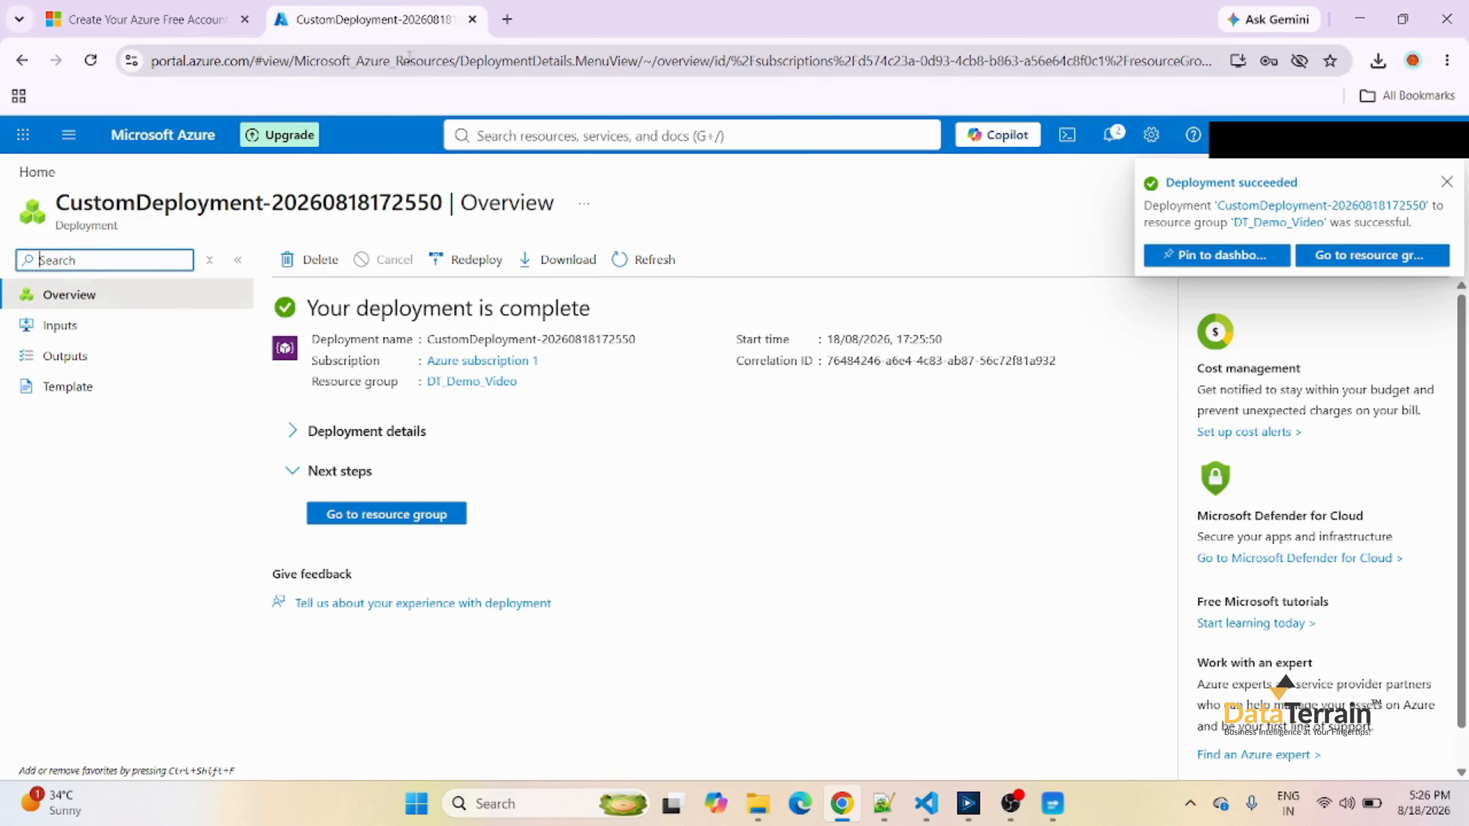
Find the dt-demo data factory through the portal search and launch Azure Data Factory Studio from it.
left_click(522, 132)
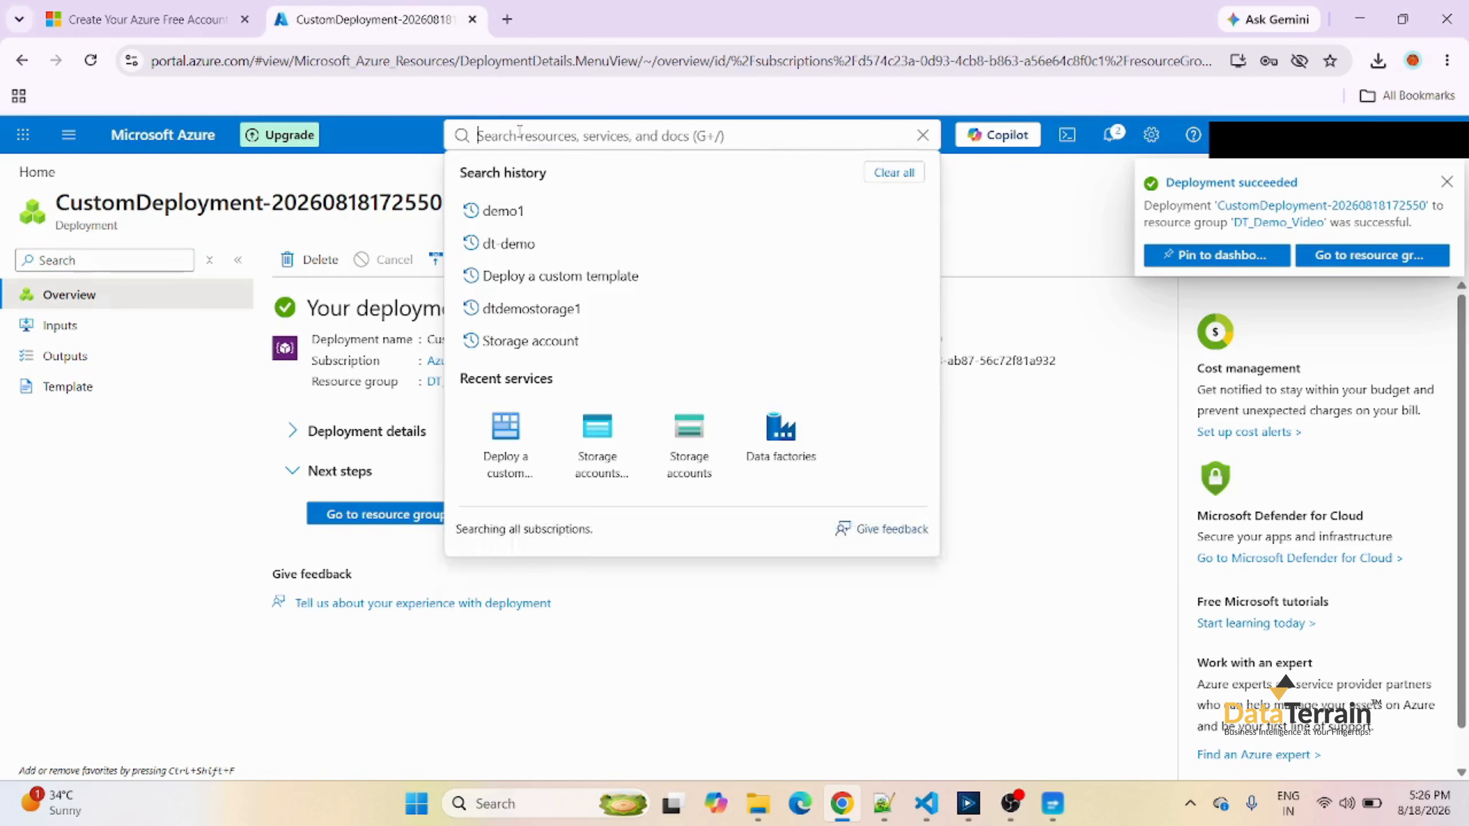
left_click(509, 243)
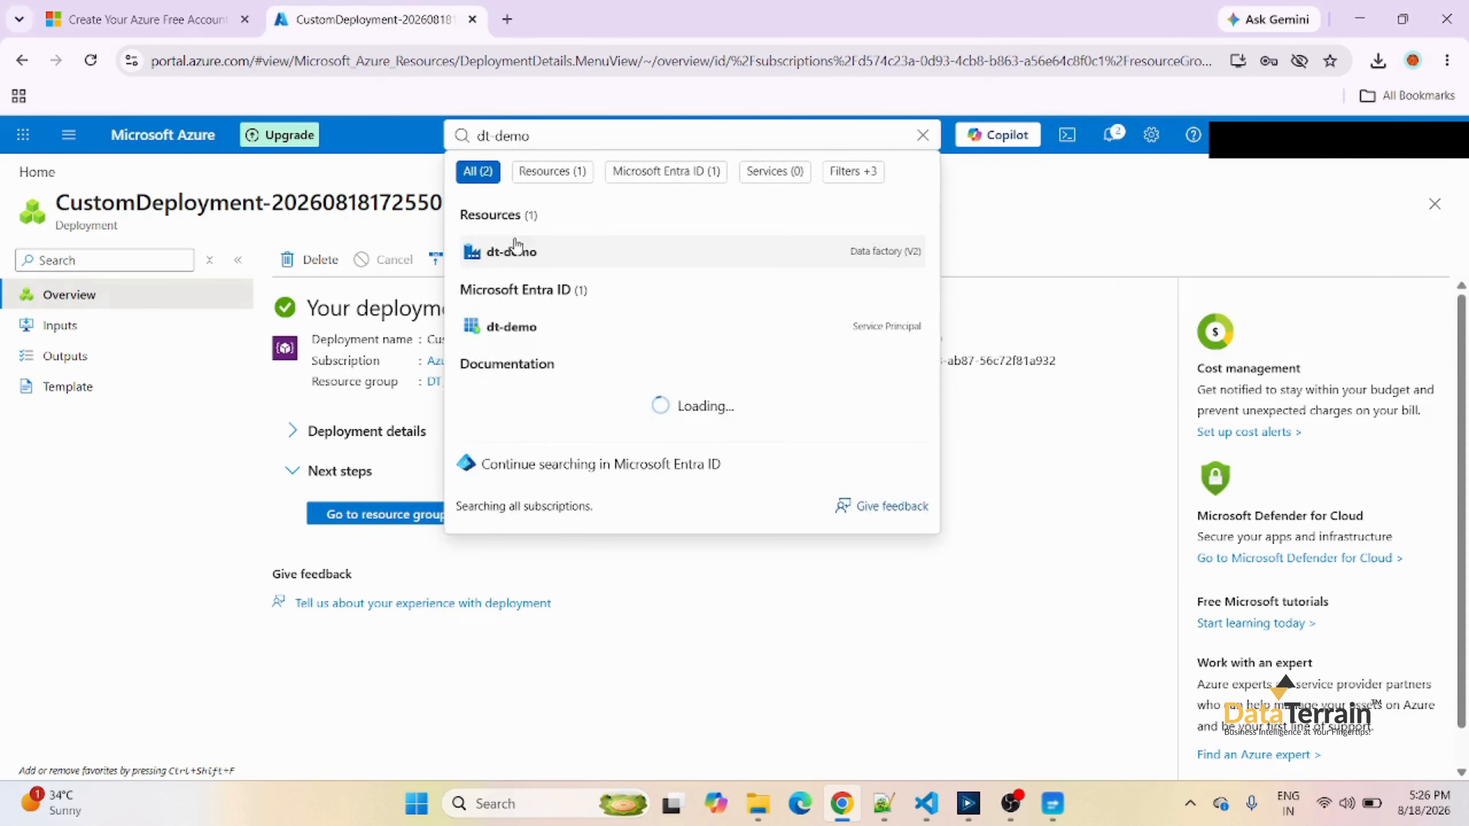
left_click(518, 248)
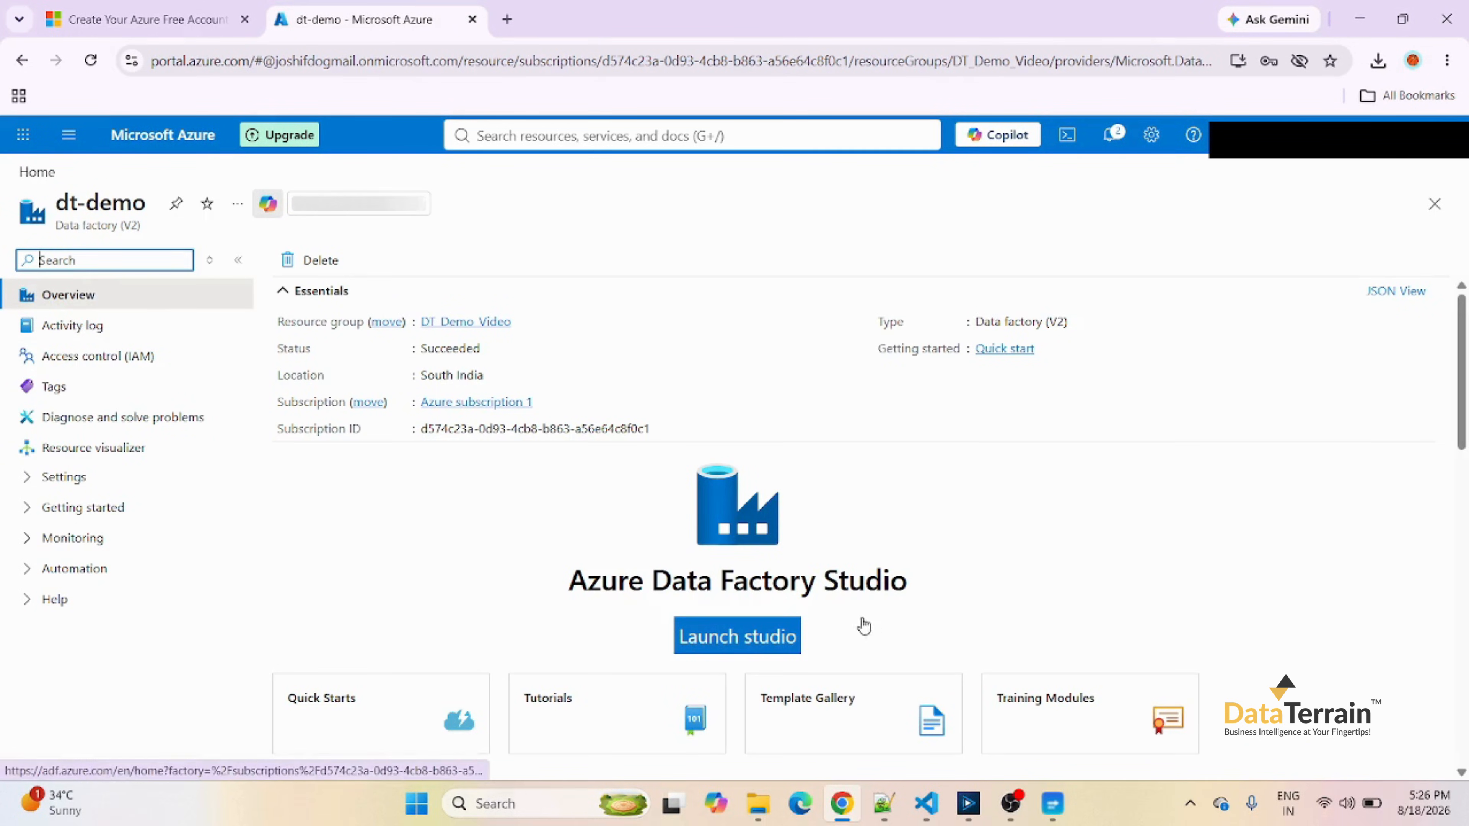
left_click(736, 636)
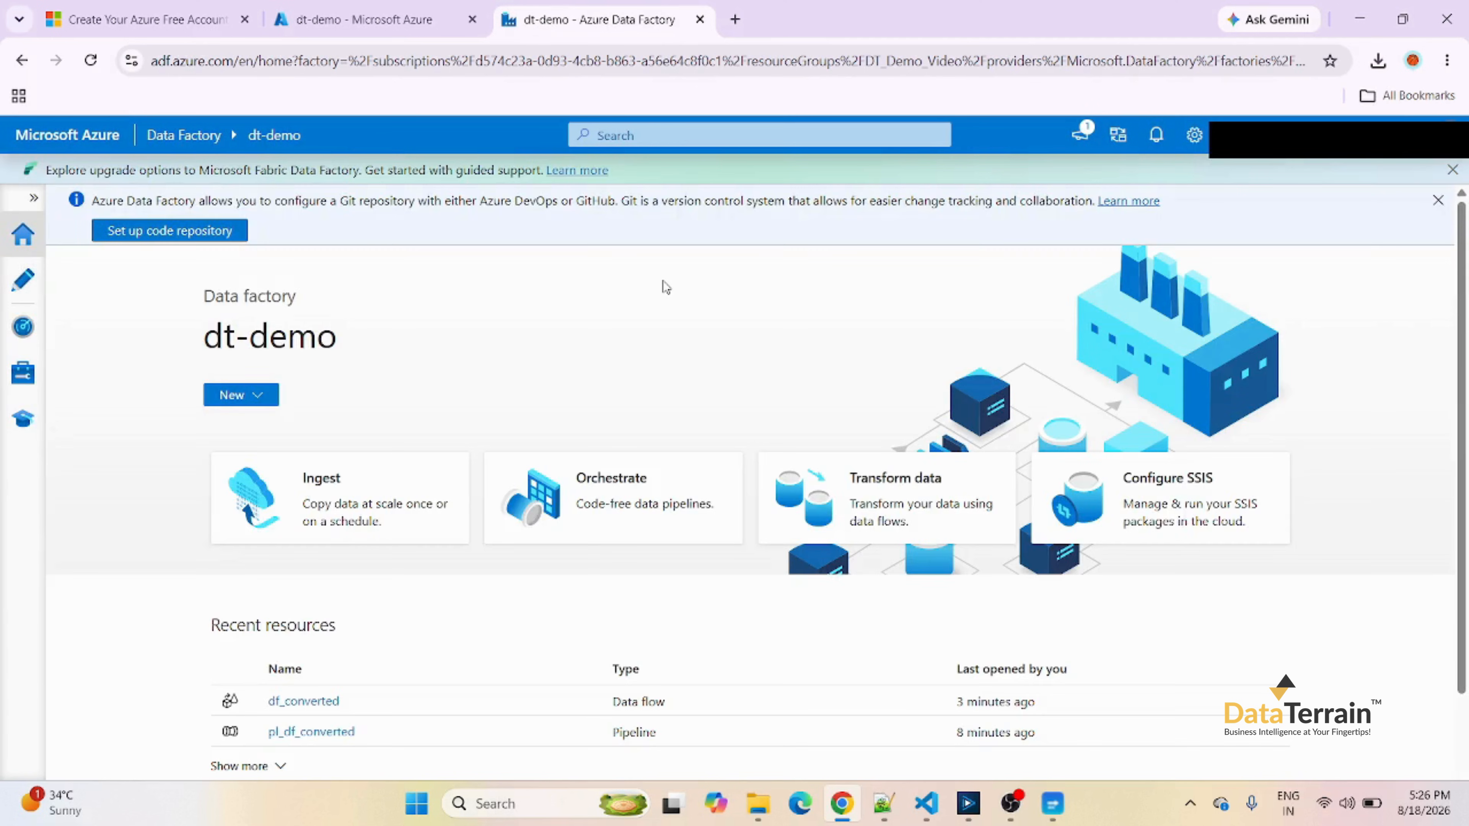
Open the df_converted data flow in the factory's authoring area.
left_click(22, 280)
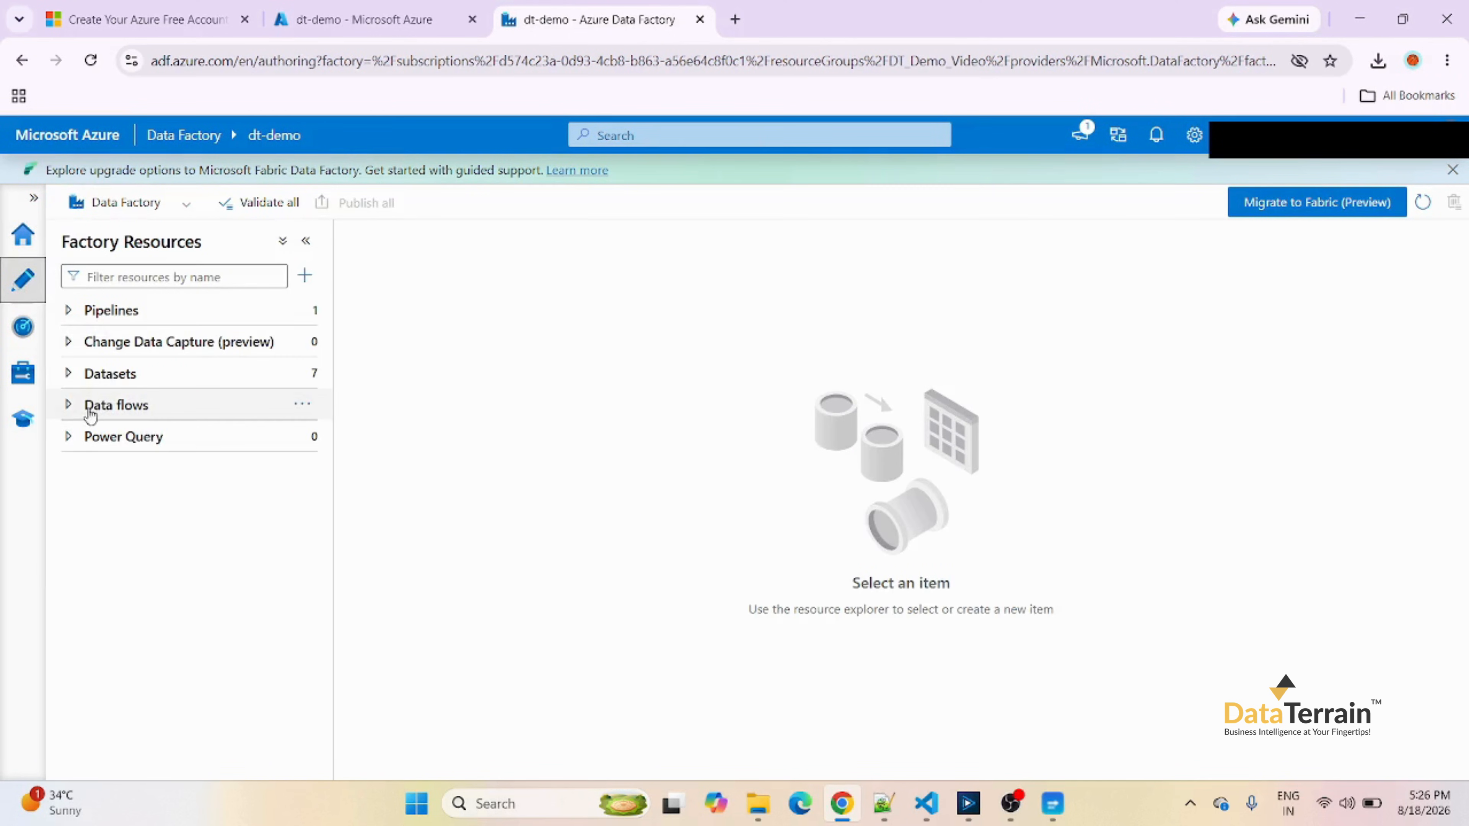
left_click(89, 414)
left_click(91, 438)
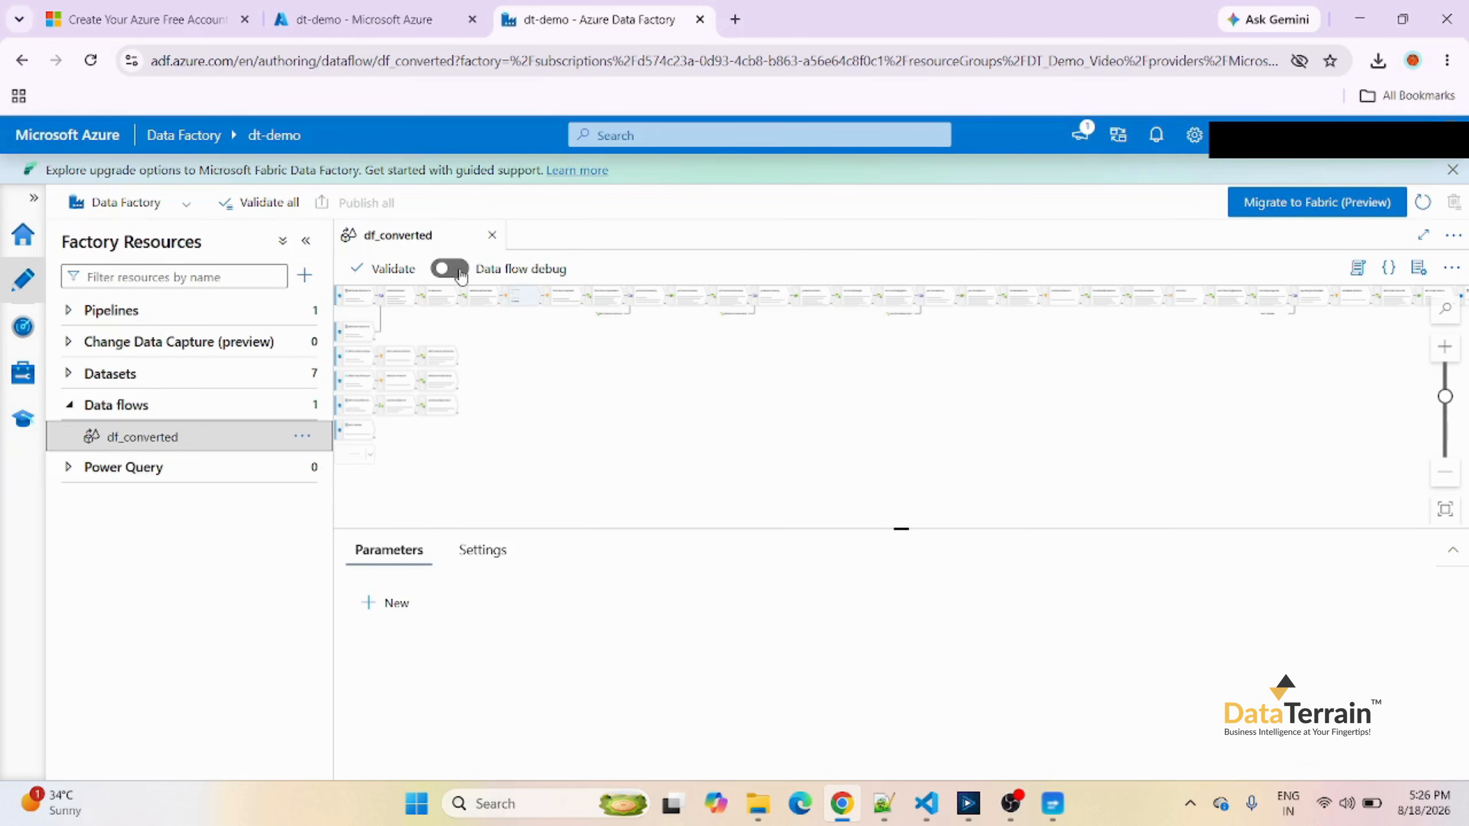
Turn on data flow debug with AutoResolveIntegrationRuntime and a 1 hour time to live, and validate the df_converted data flow.
left_click(449, 268)
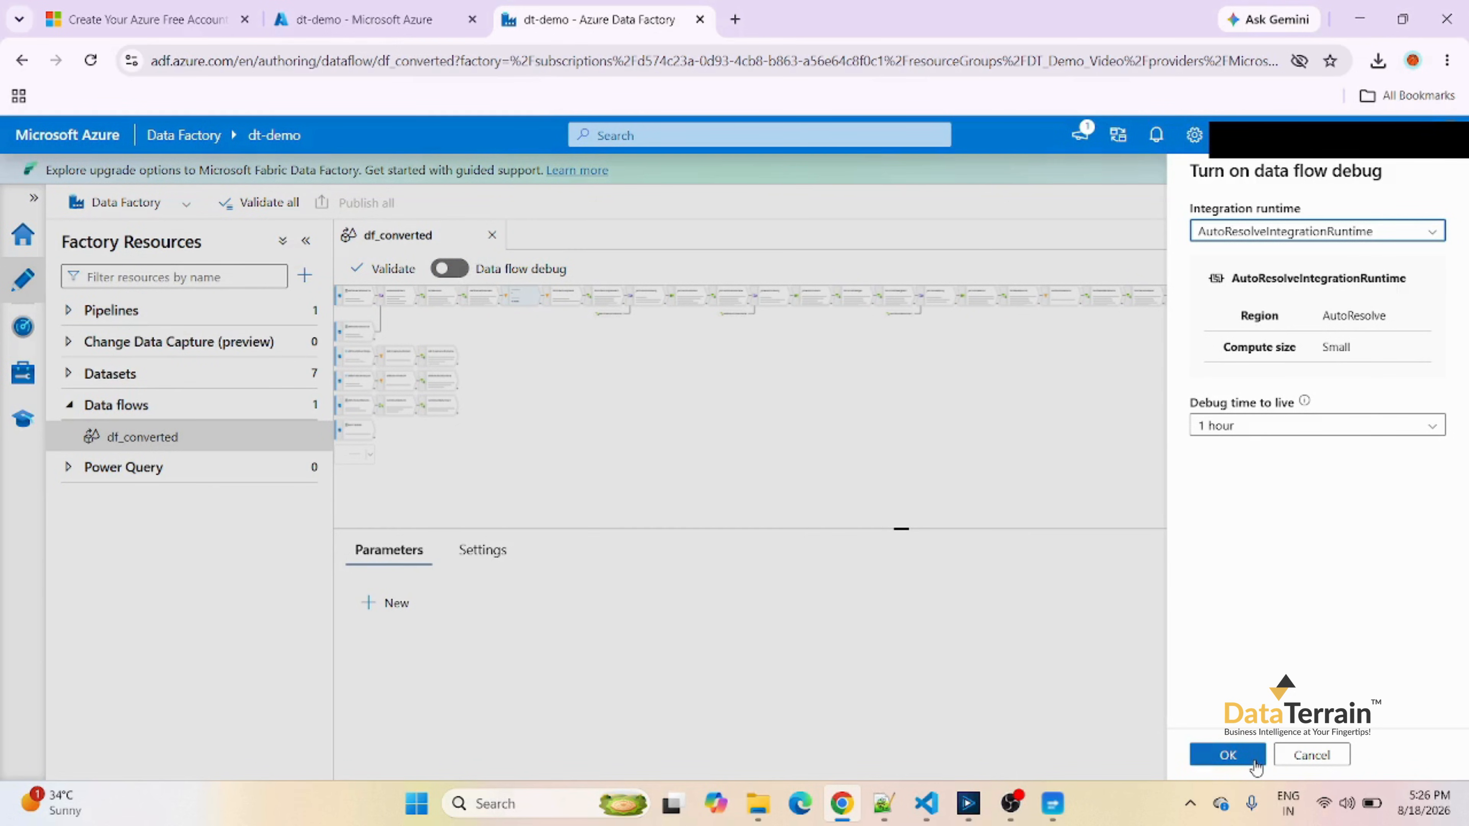
left_click(1227, 755)
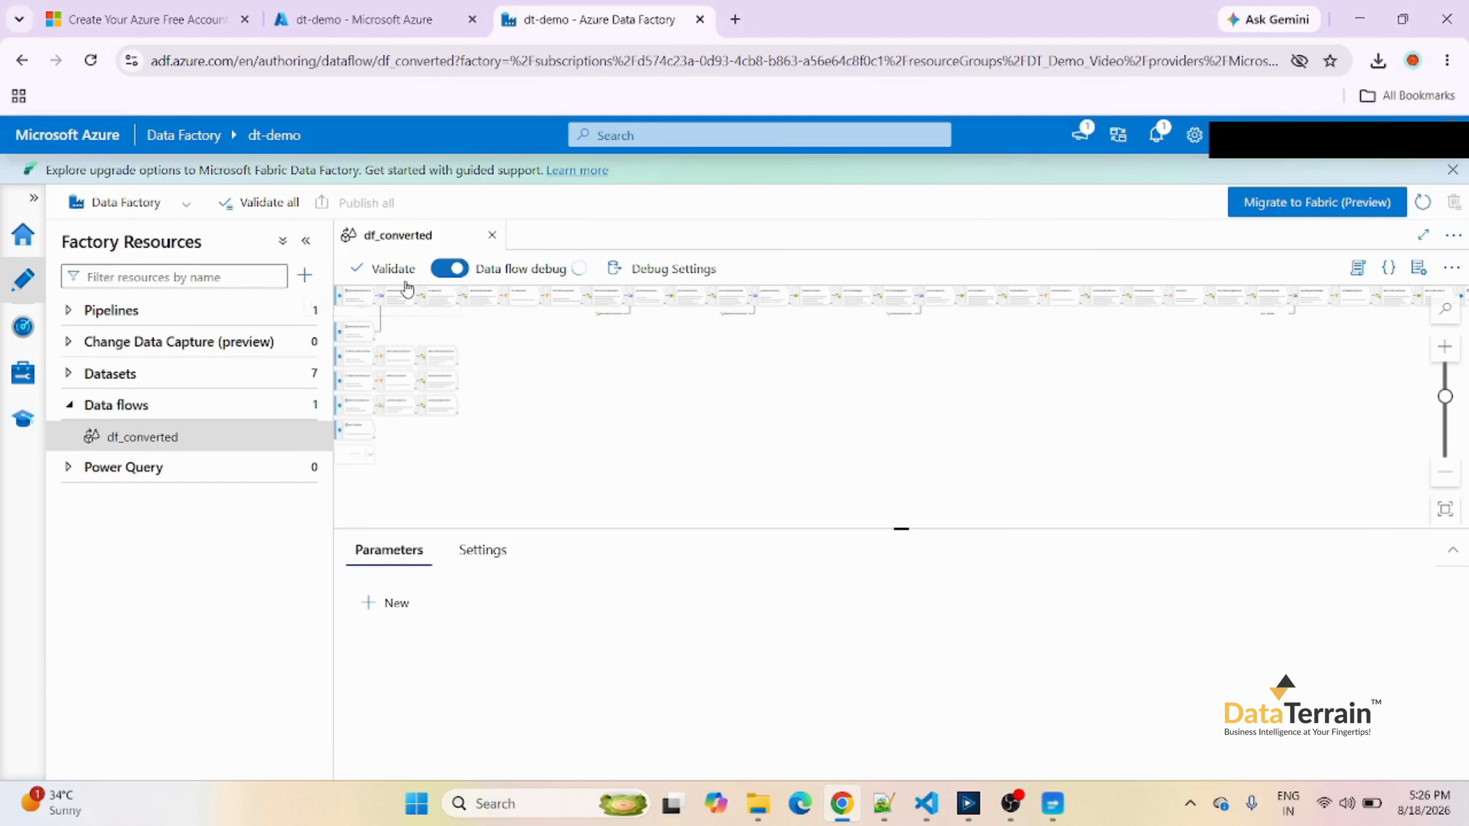
left_click(400, 269)
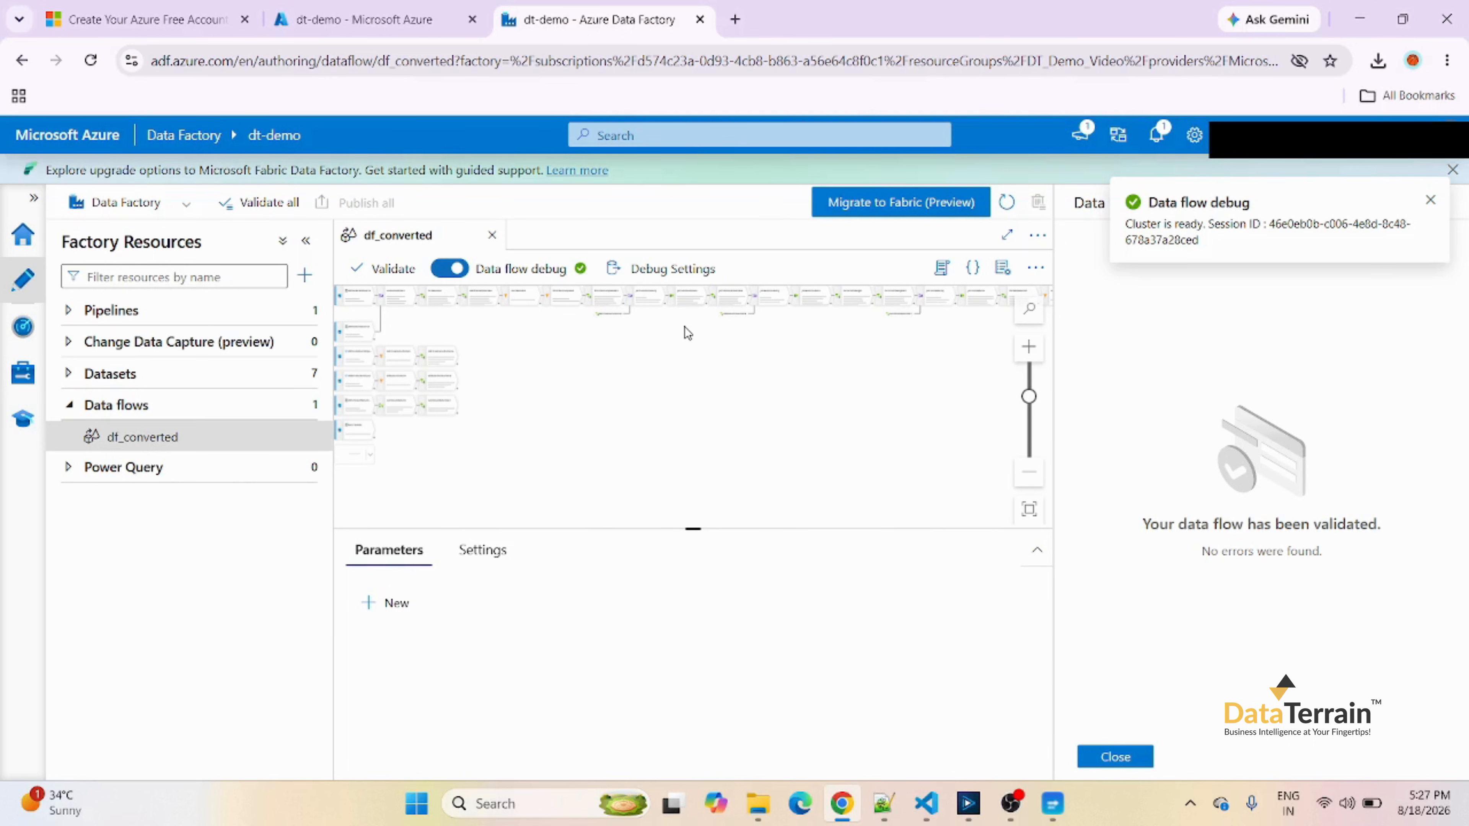
left_click(1115, 756)
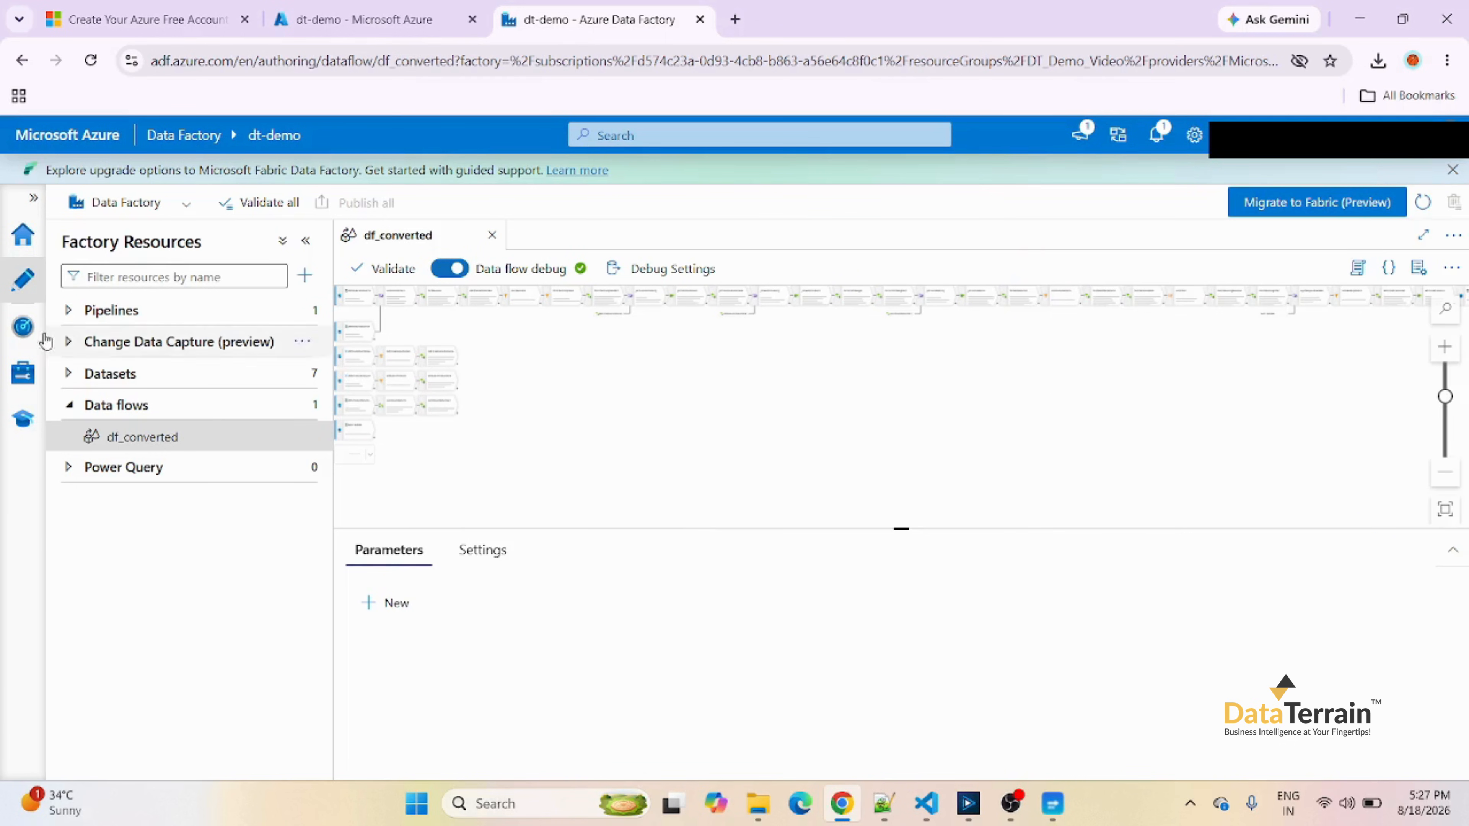
Start a debug run of the pl_df_converted pipeline and enlarge the pane showing its output.
left_click(68, 313)
left_click(125, 345)
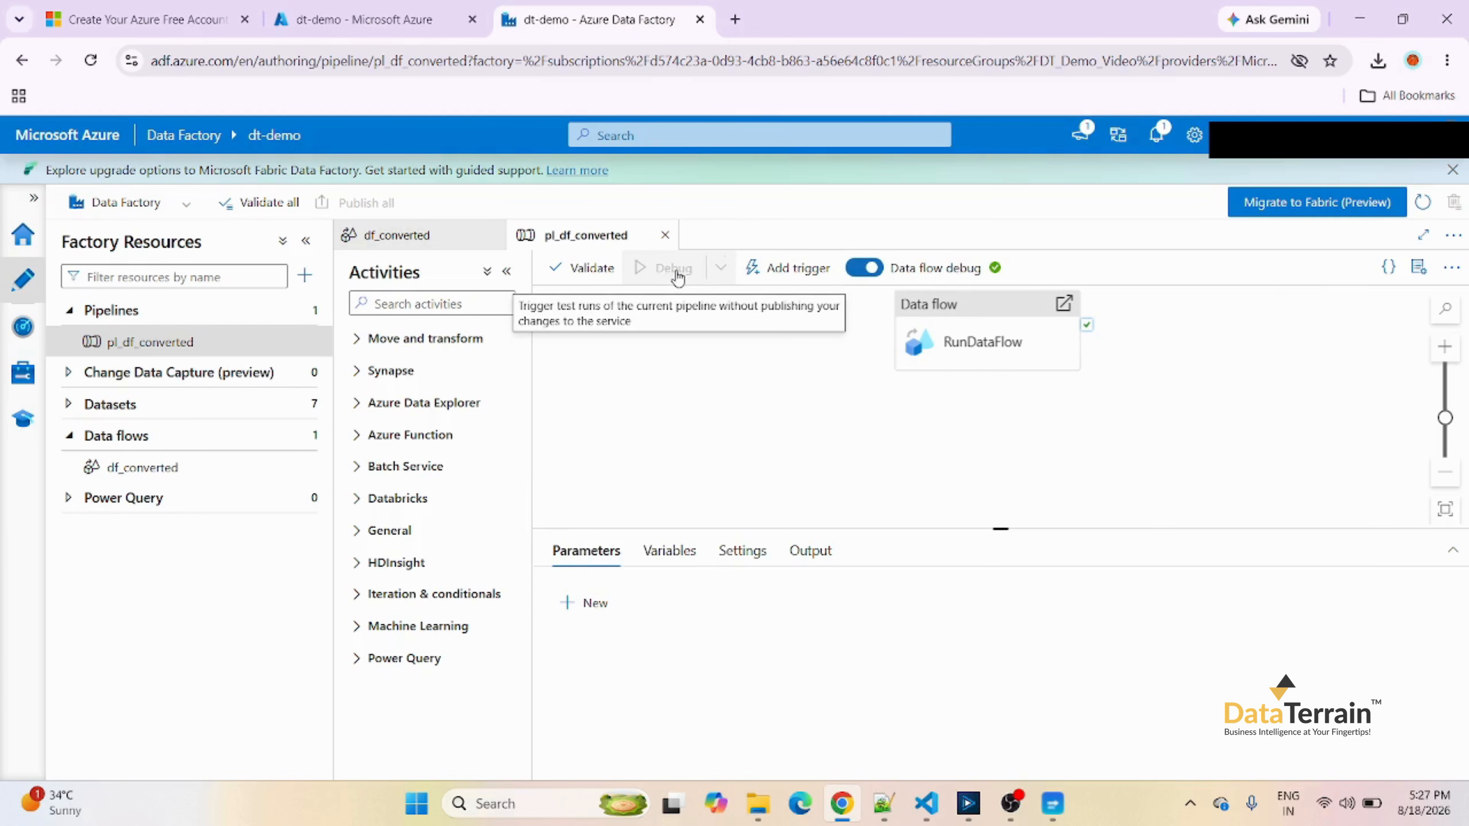
left_click_drag(973, 526, 960, 421)
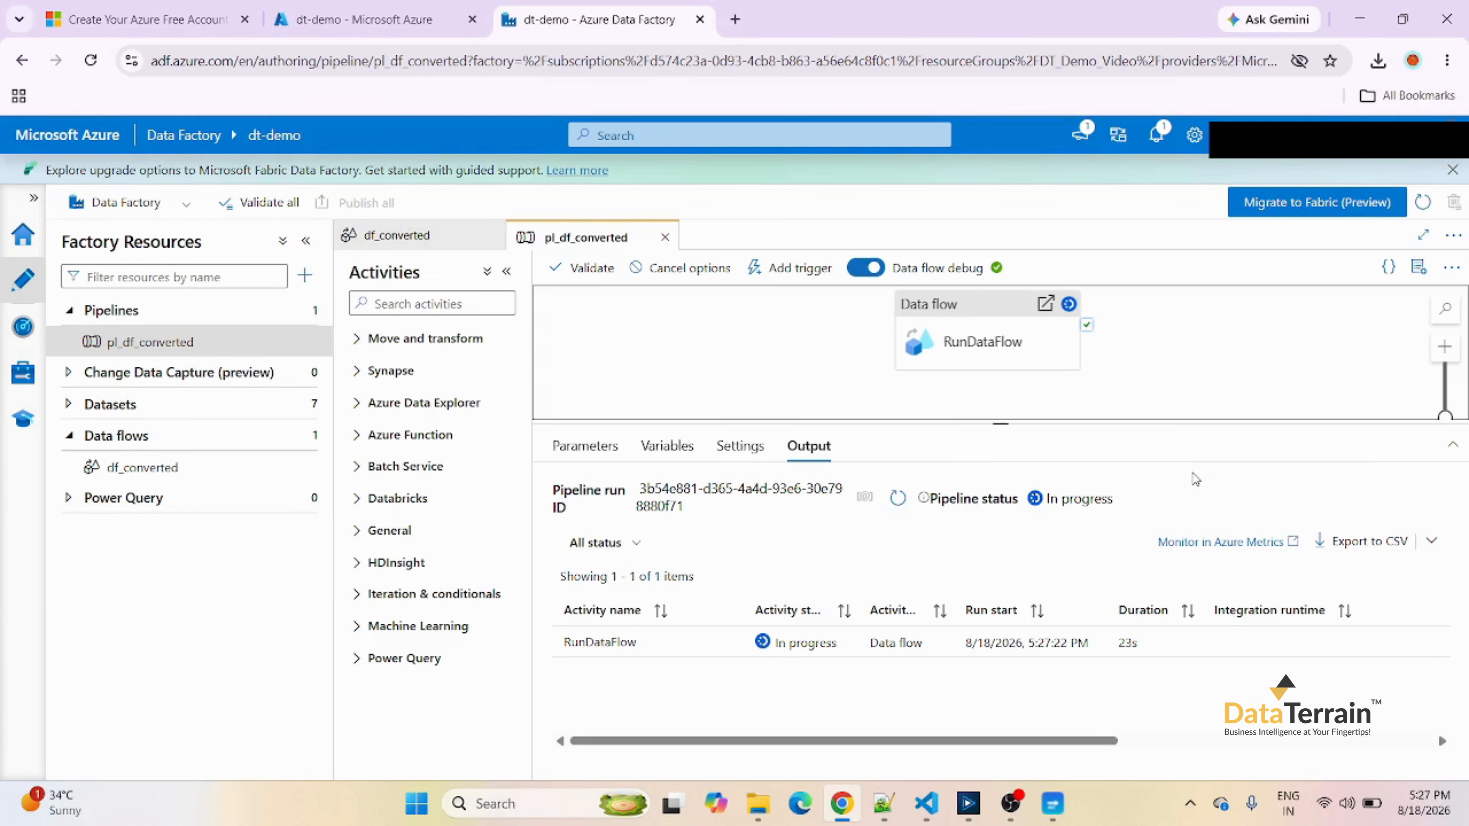
Switch to Alteryx Designer and examine the retail_sales_demo workflow from its inputs through the joins to the final output.
left_click(968, 803)
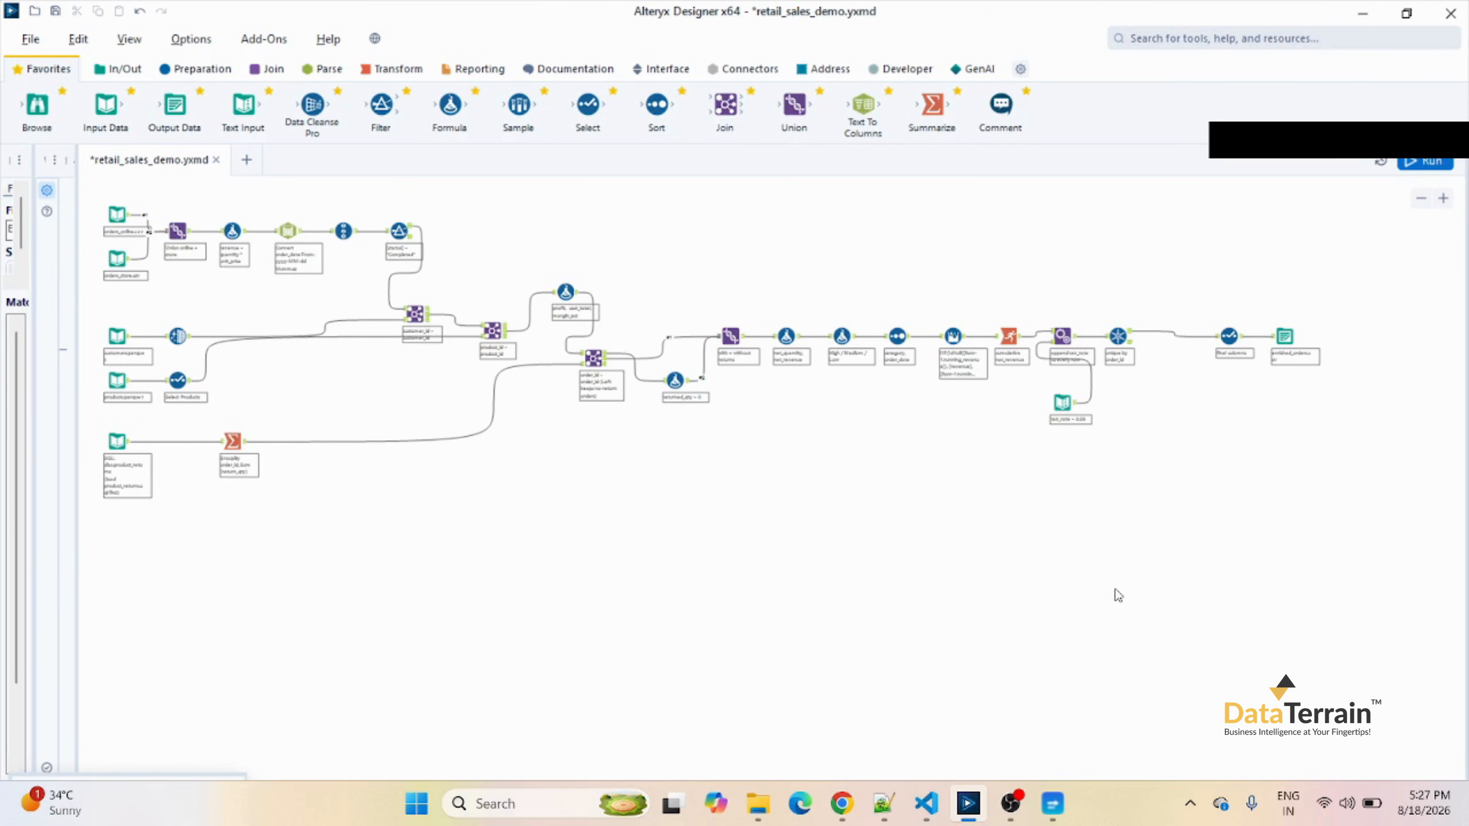
left_click(1443, 198)
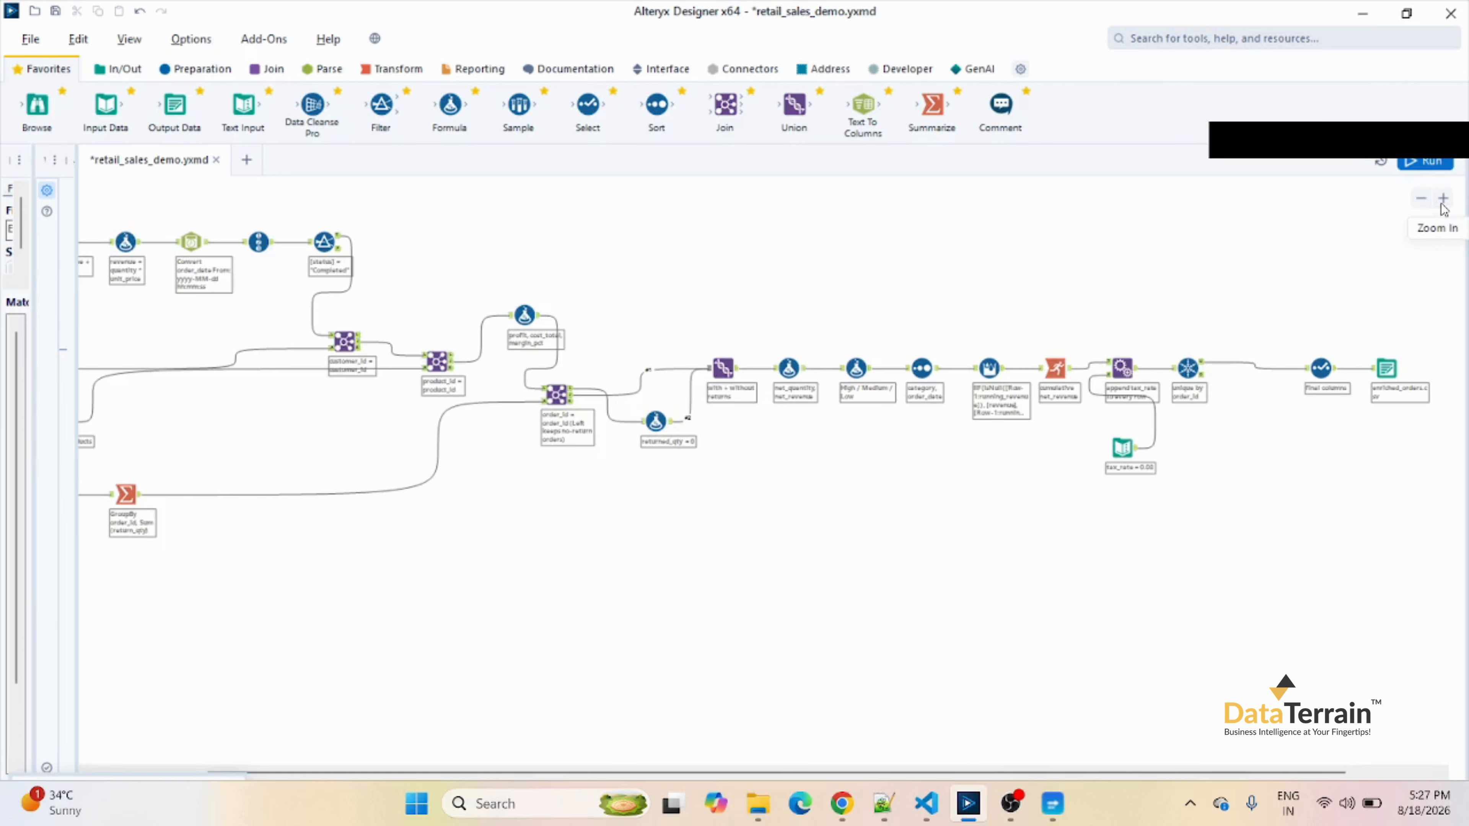
left_click_drag(998, 774, 885, 774)
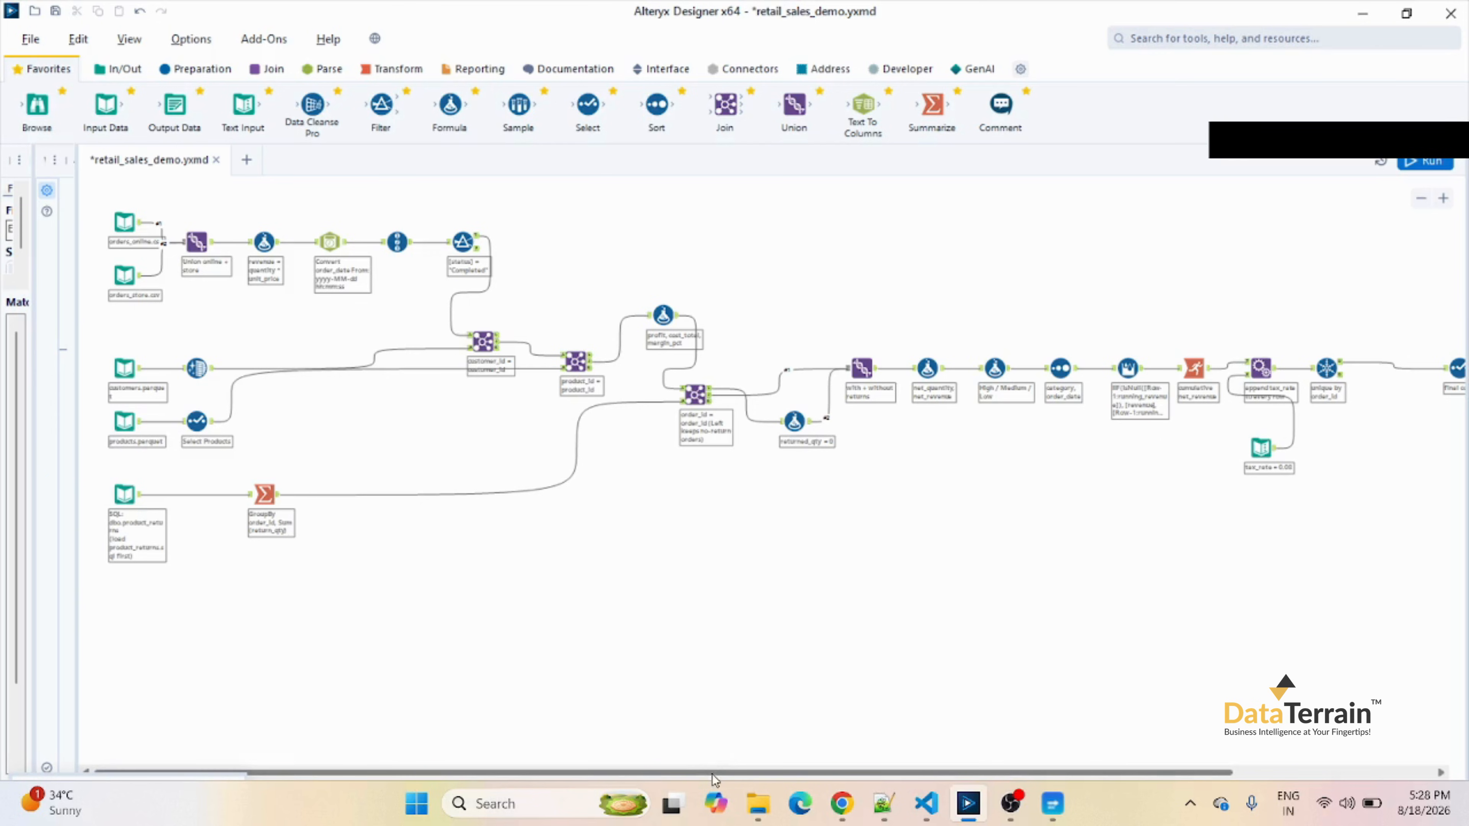
left_click_drag(715, 774, 914, 774)
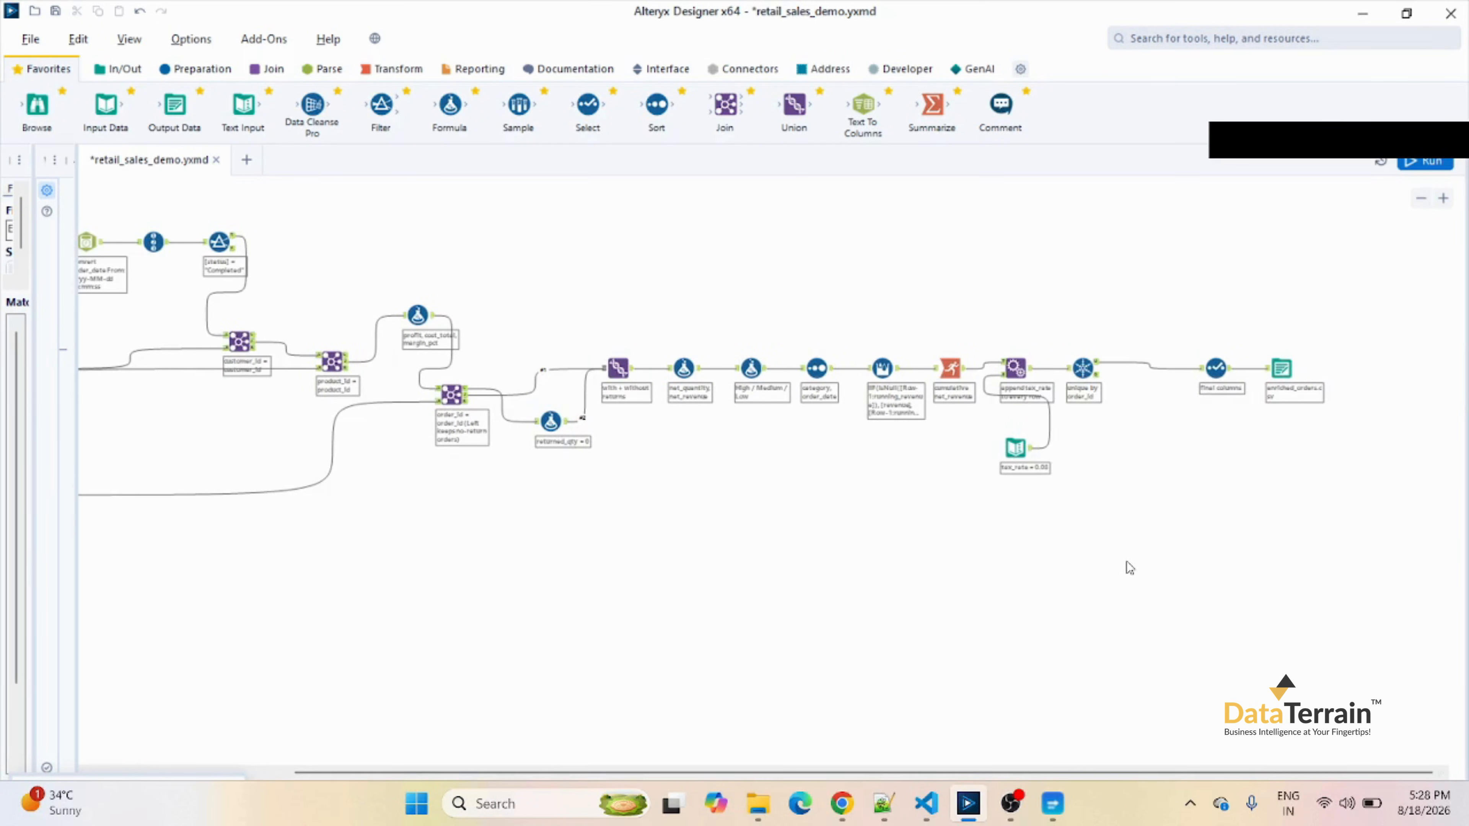
left_click_drag(909, 774, 709, 775)
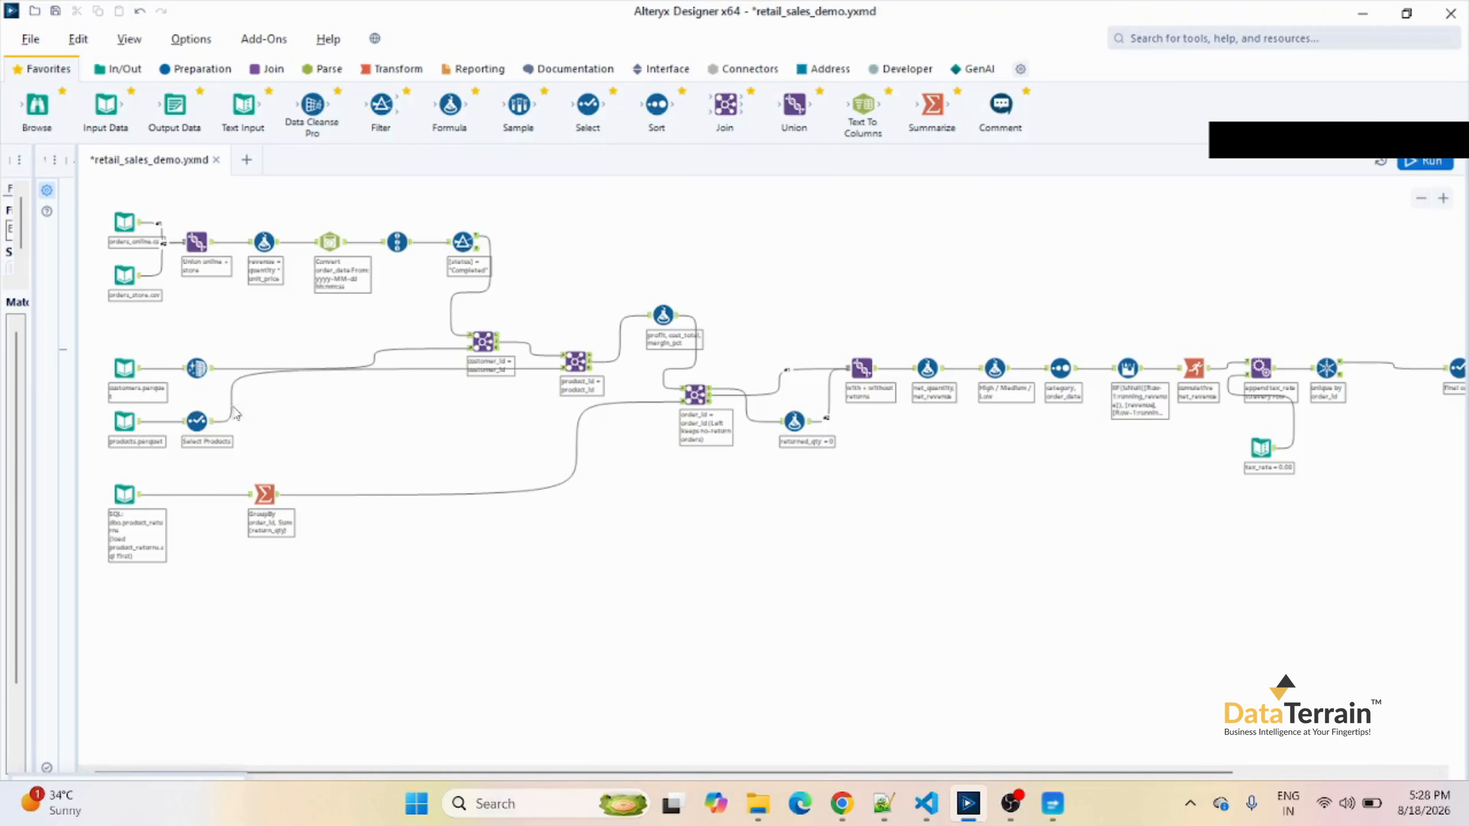
left_click(197, 368)
left_click(276, 249)
left_click(328, 249)
left_click(392, 250)
Run the retail_sales_demo workflow and return to the browser to check the progress of the pipeline run.
left_click_drag(1048, 773, 1223, 774)
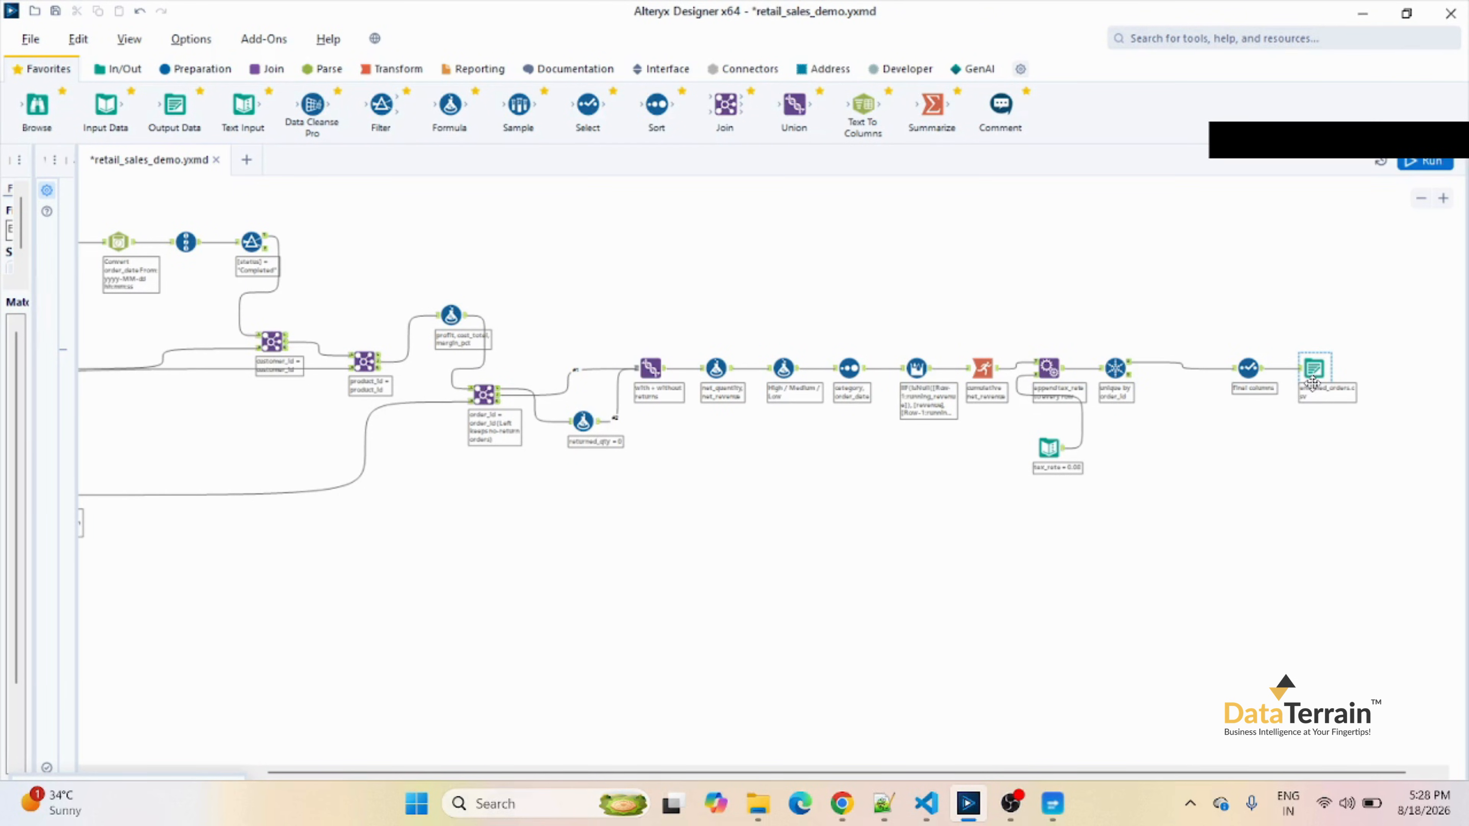
left_click(1422, 164)
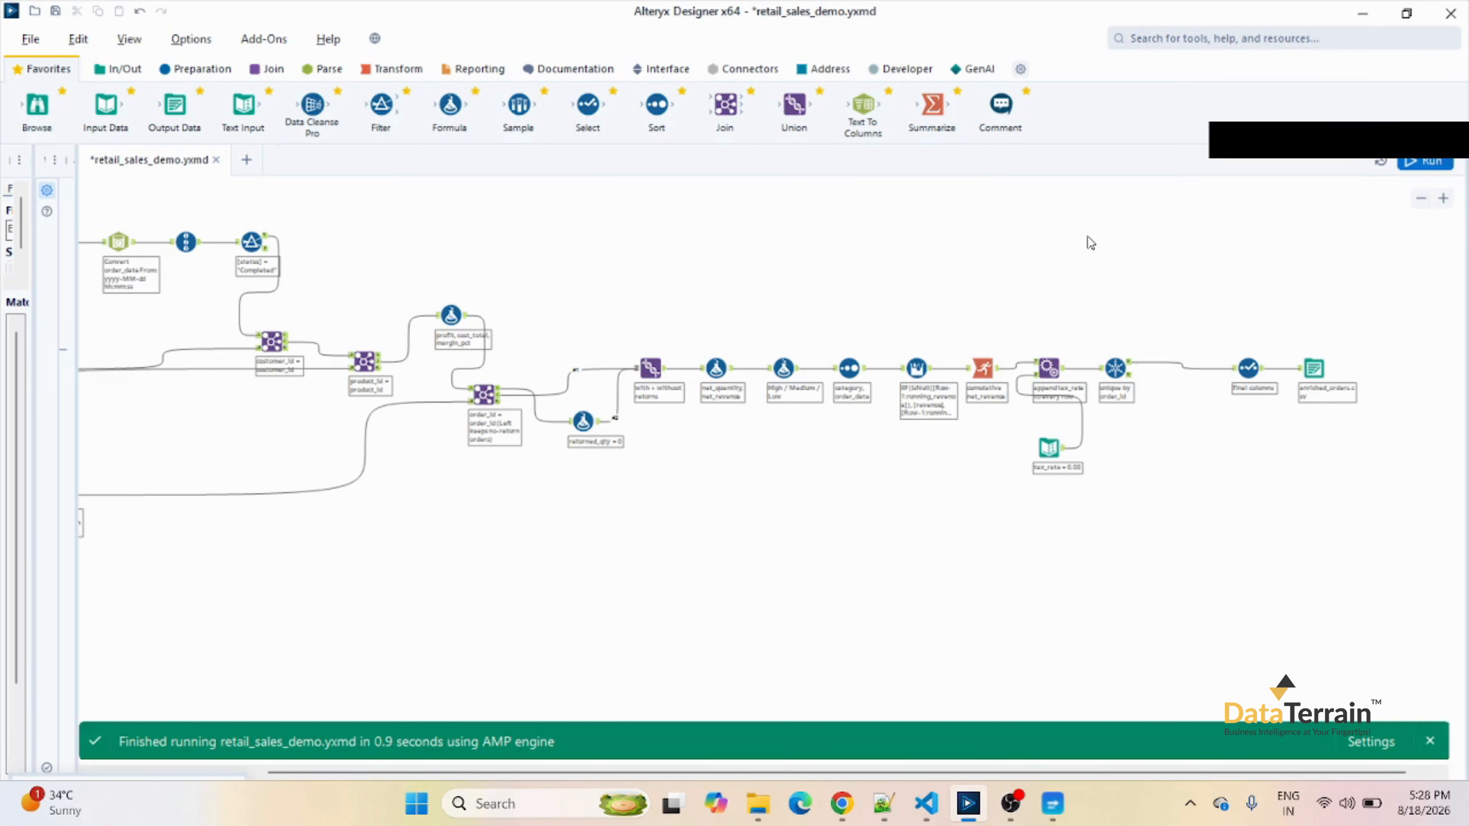
left_click(850, 804)
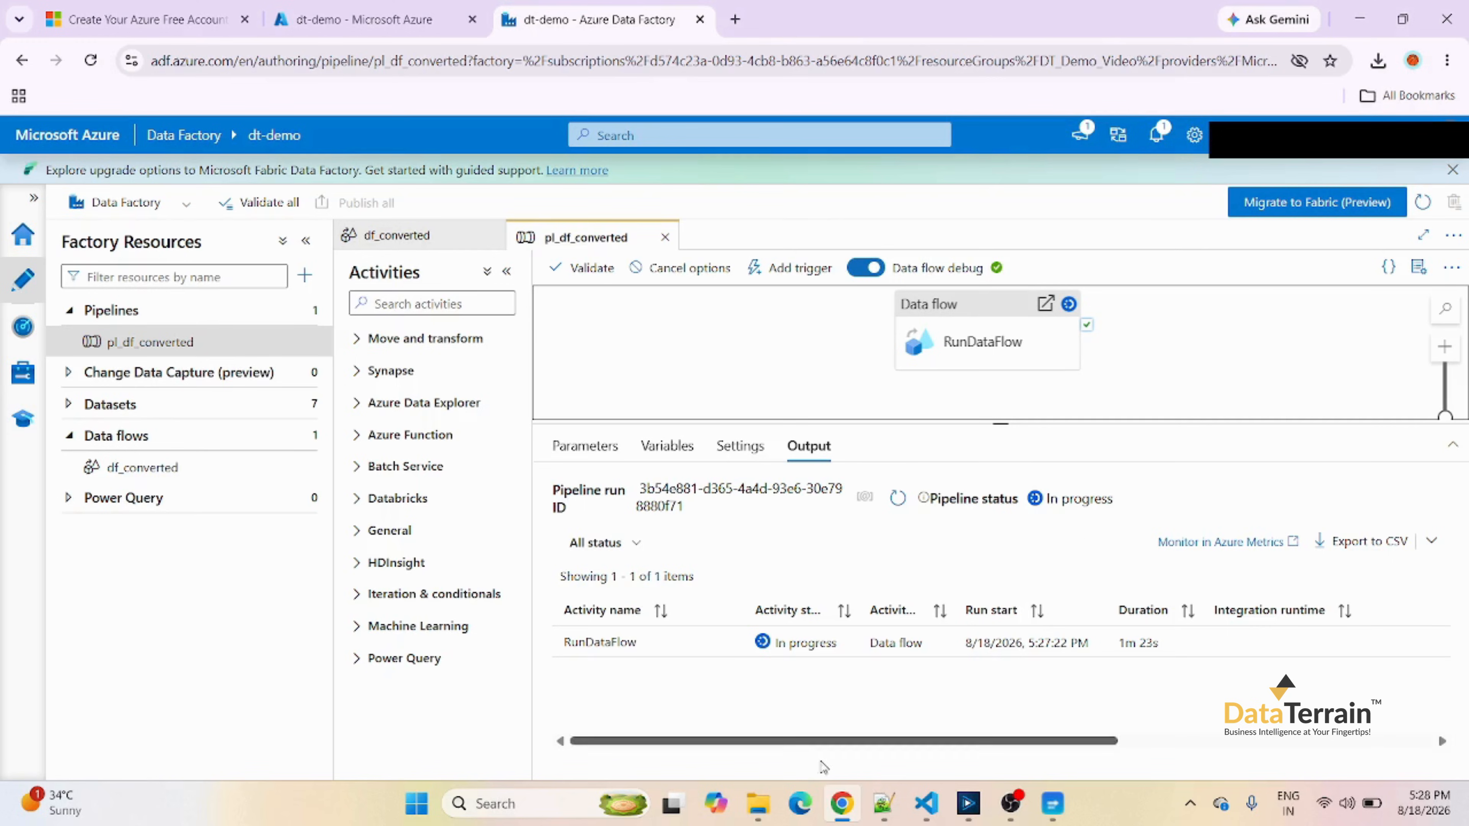
Open alteryx_output from the outputs\alteryx folder of Alteryx to Azure in Excel and widen its order_date column to show the full dates.
mouse_move(757, 804)
left_click(642, 735)
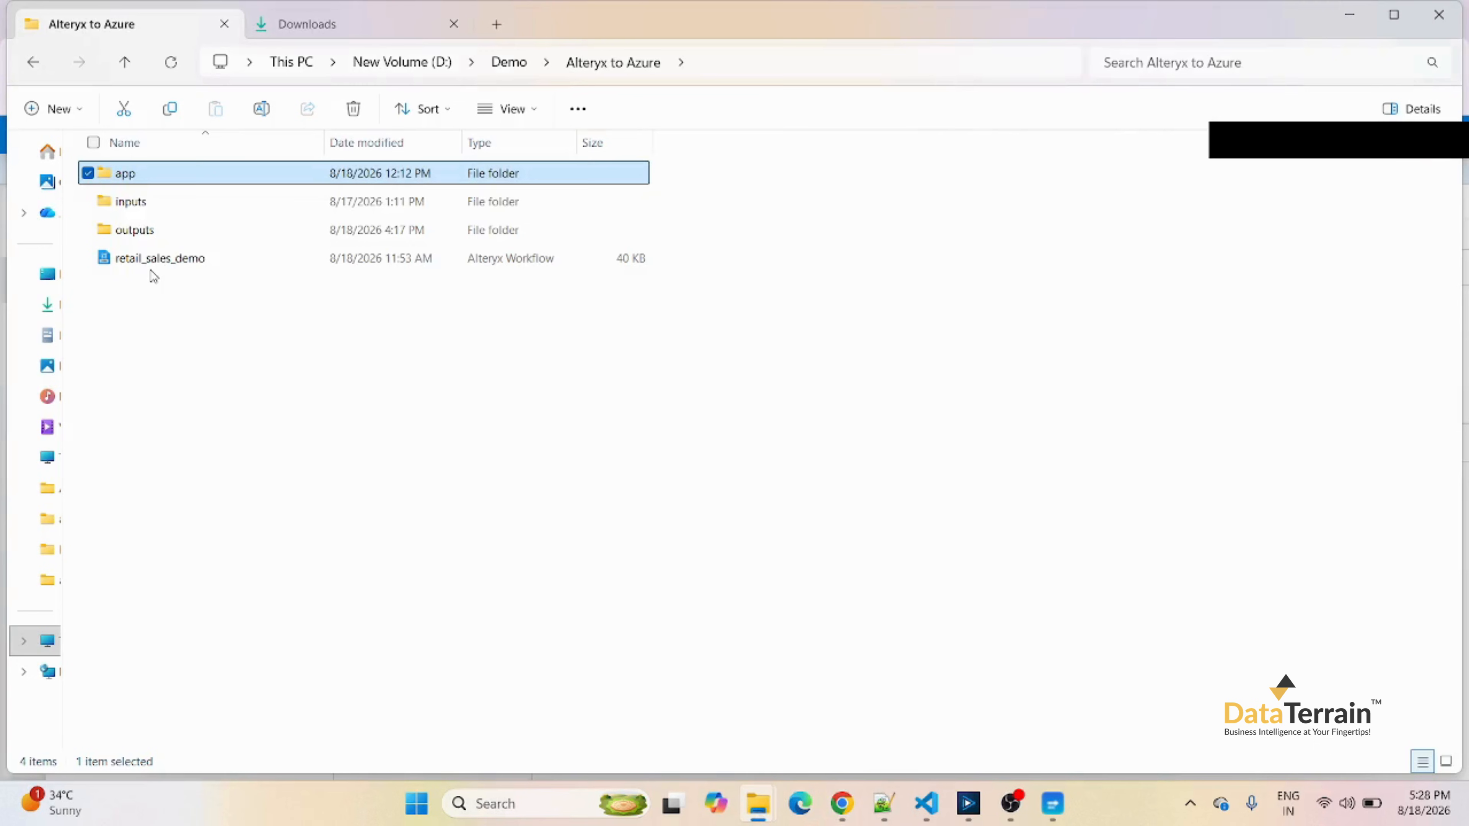
double_click(149, 230)
left_click(134, 208)
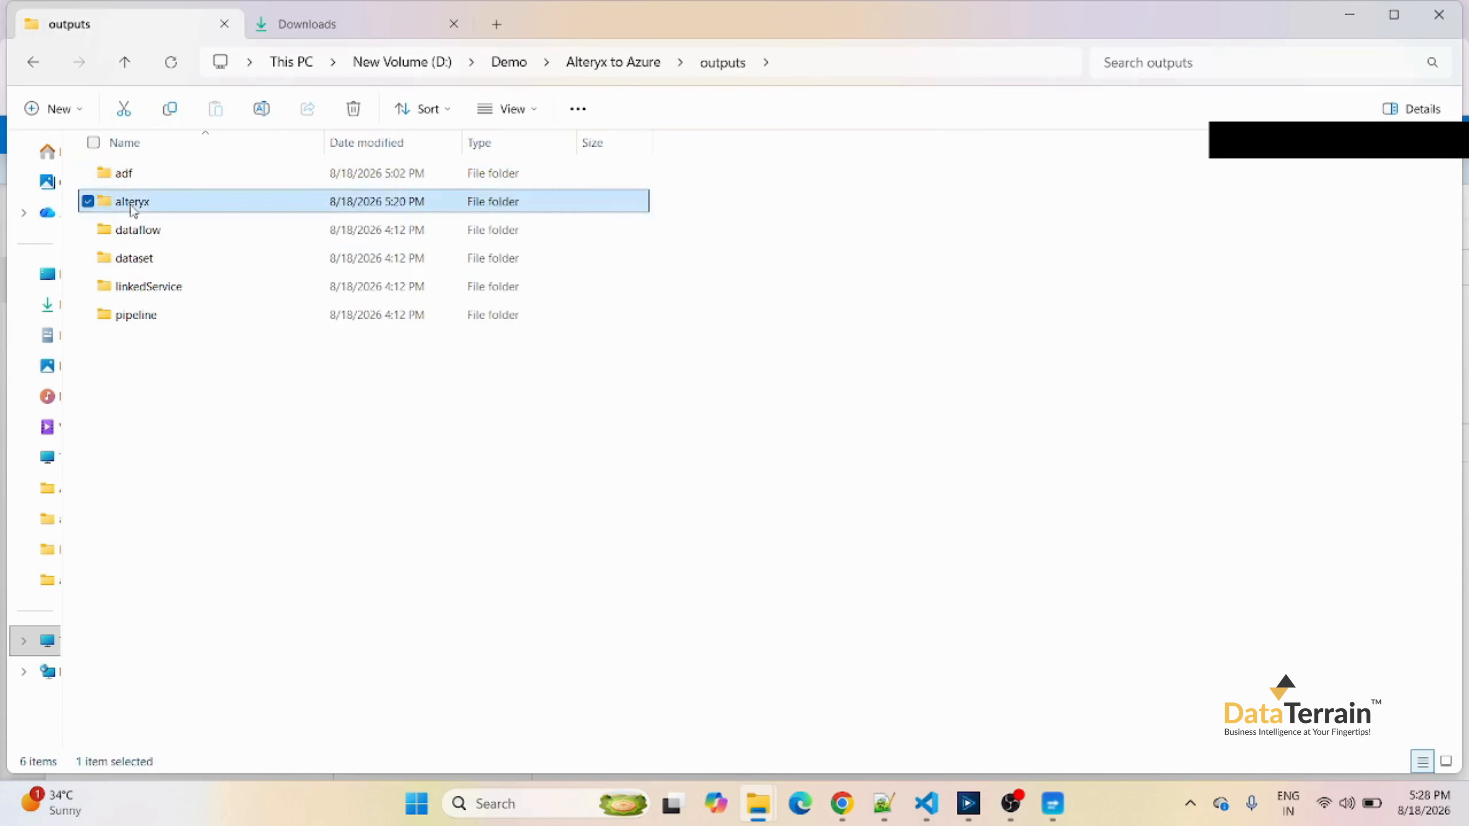
double_click(133, 209)
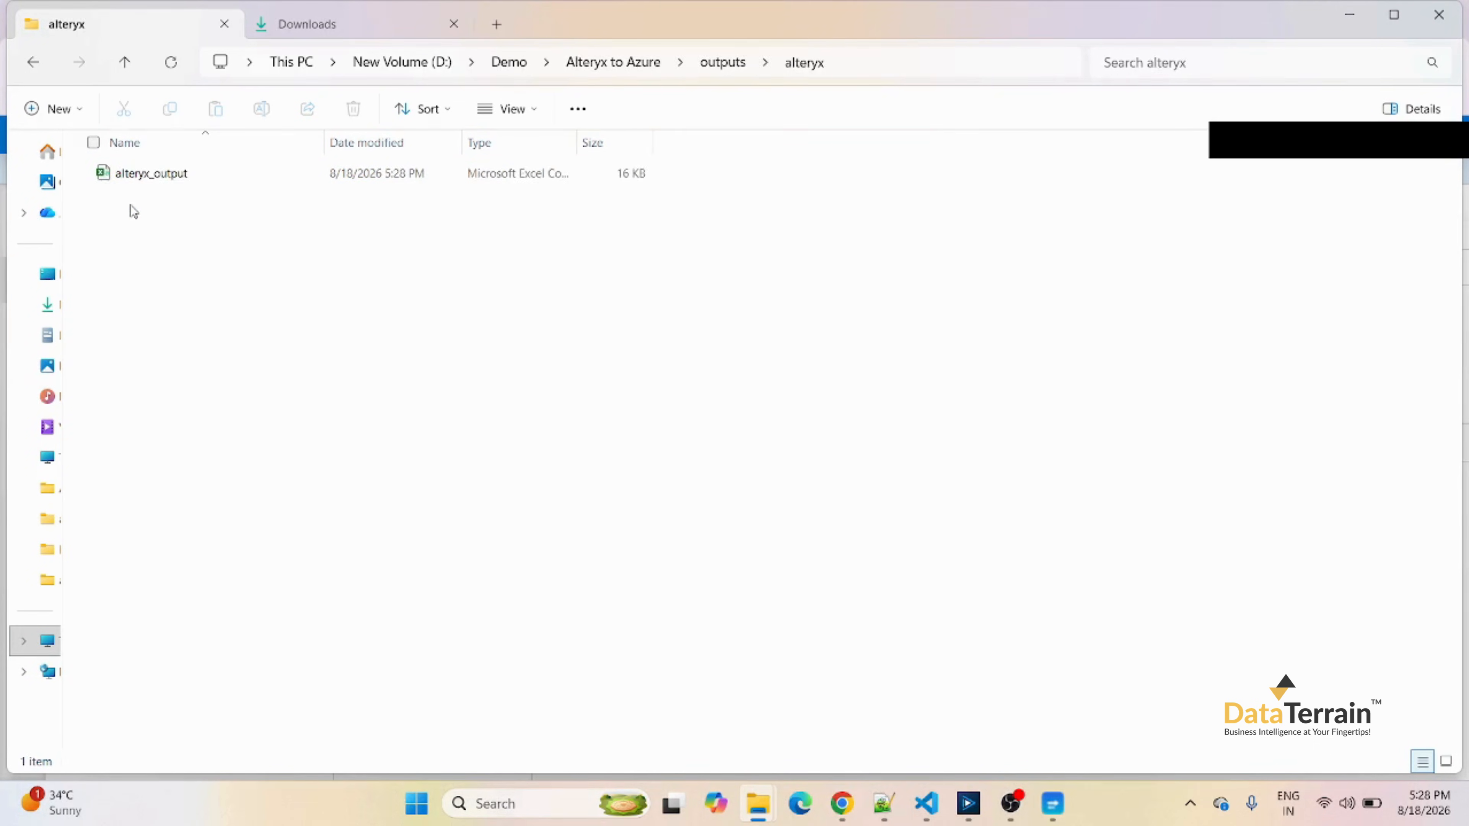
double_click(154, 174)
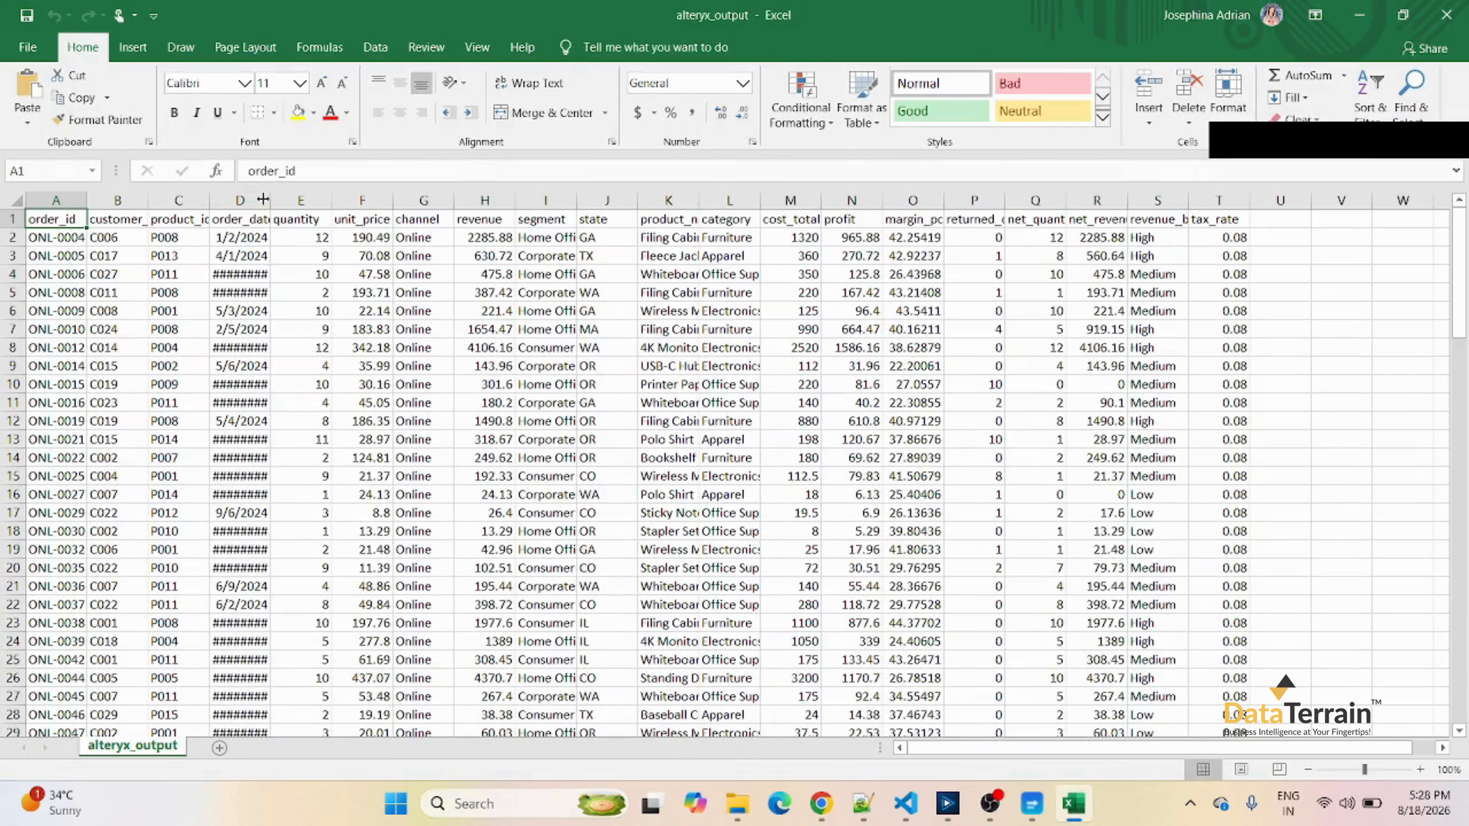
left_click_drag(270, 200, 301, 203)
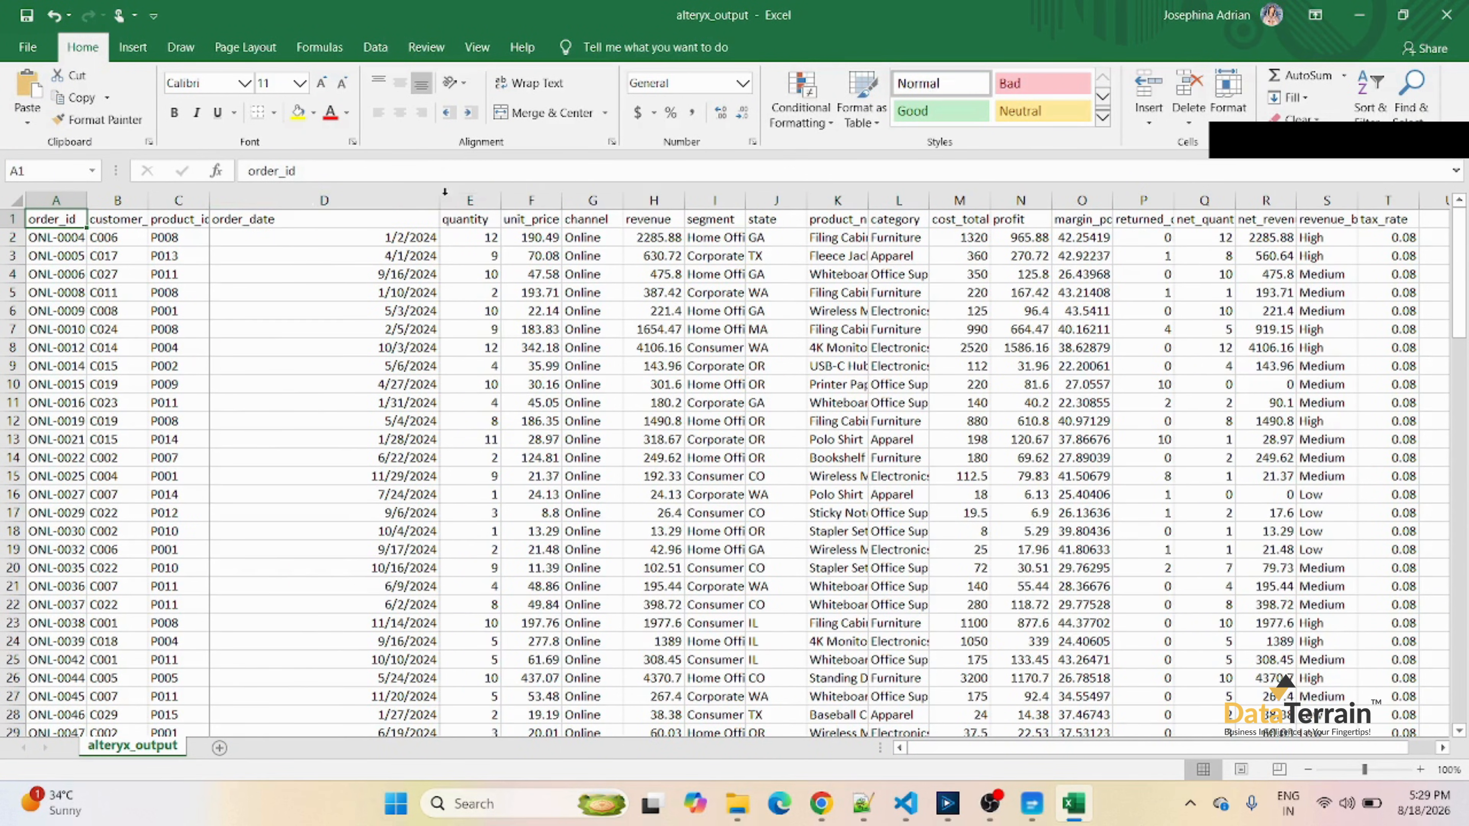
left_click(257, 200)
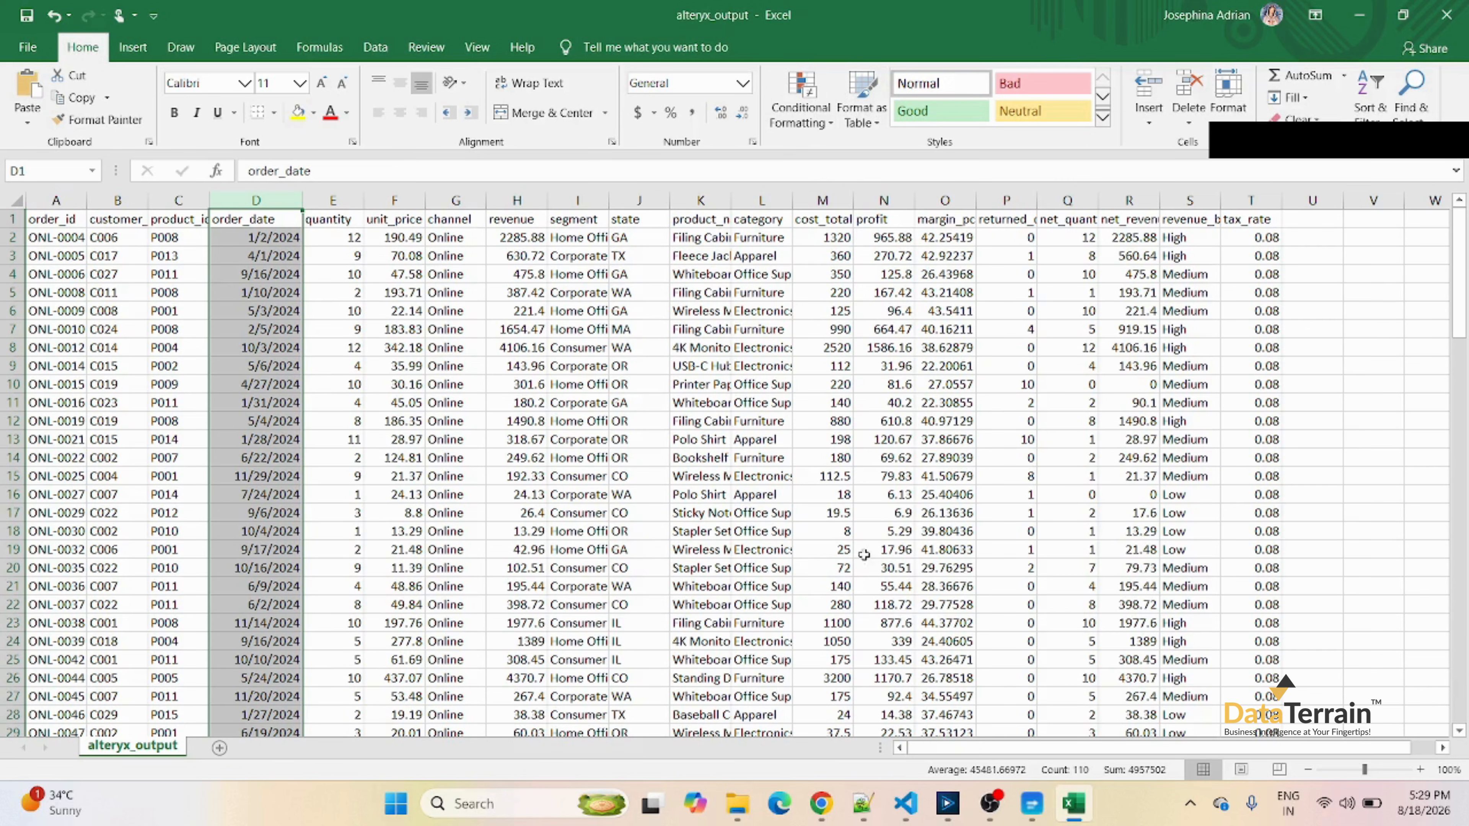
Check the pipeline's debug run status in Data Factory Studio, reviewing the alteryx_output sheet in Excel while the run proceeds.
left_click(821, 804)
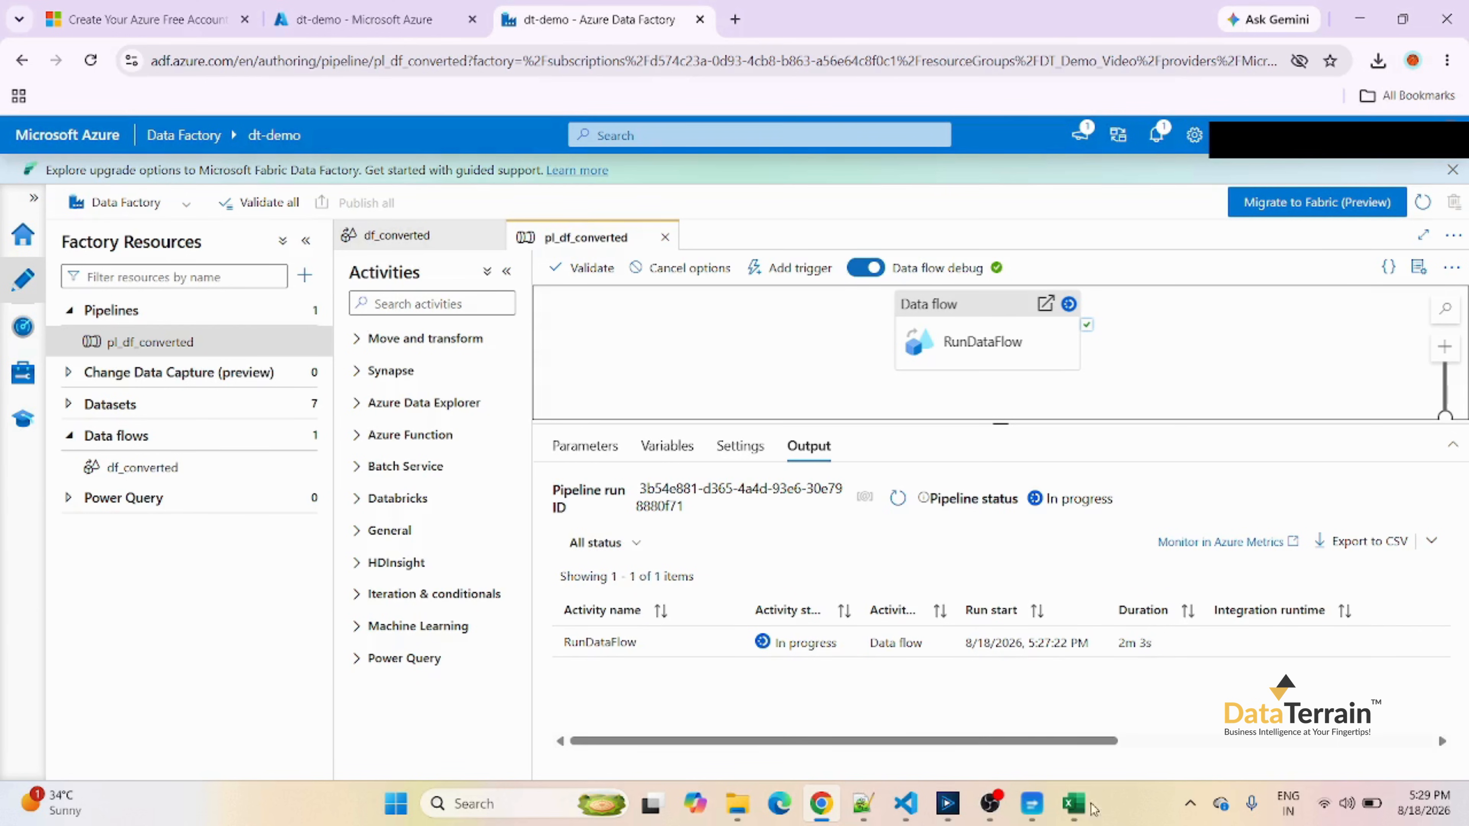
left_click(1073, 803)
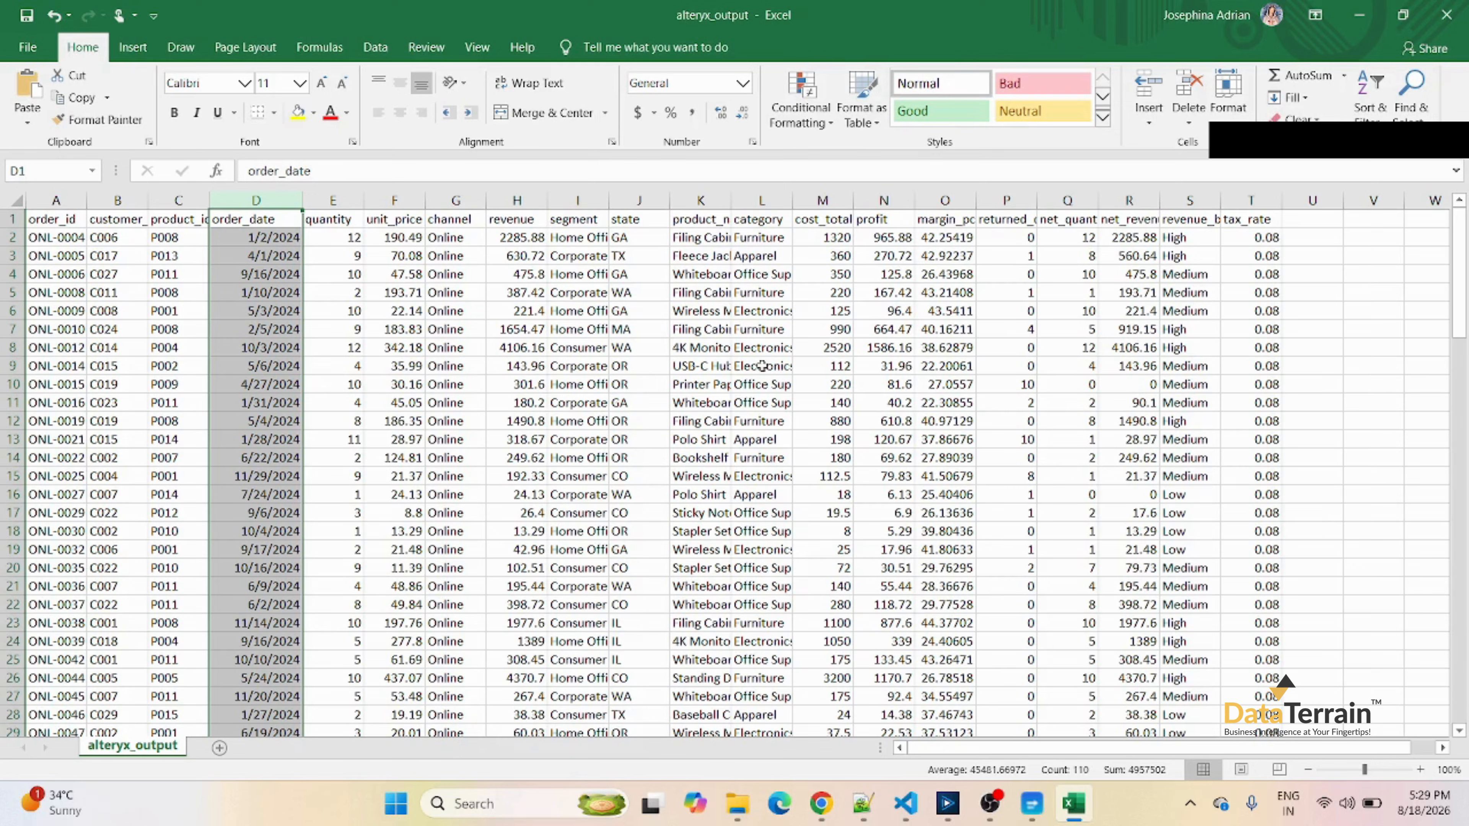
left_click(821, 804)
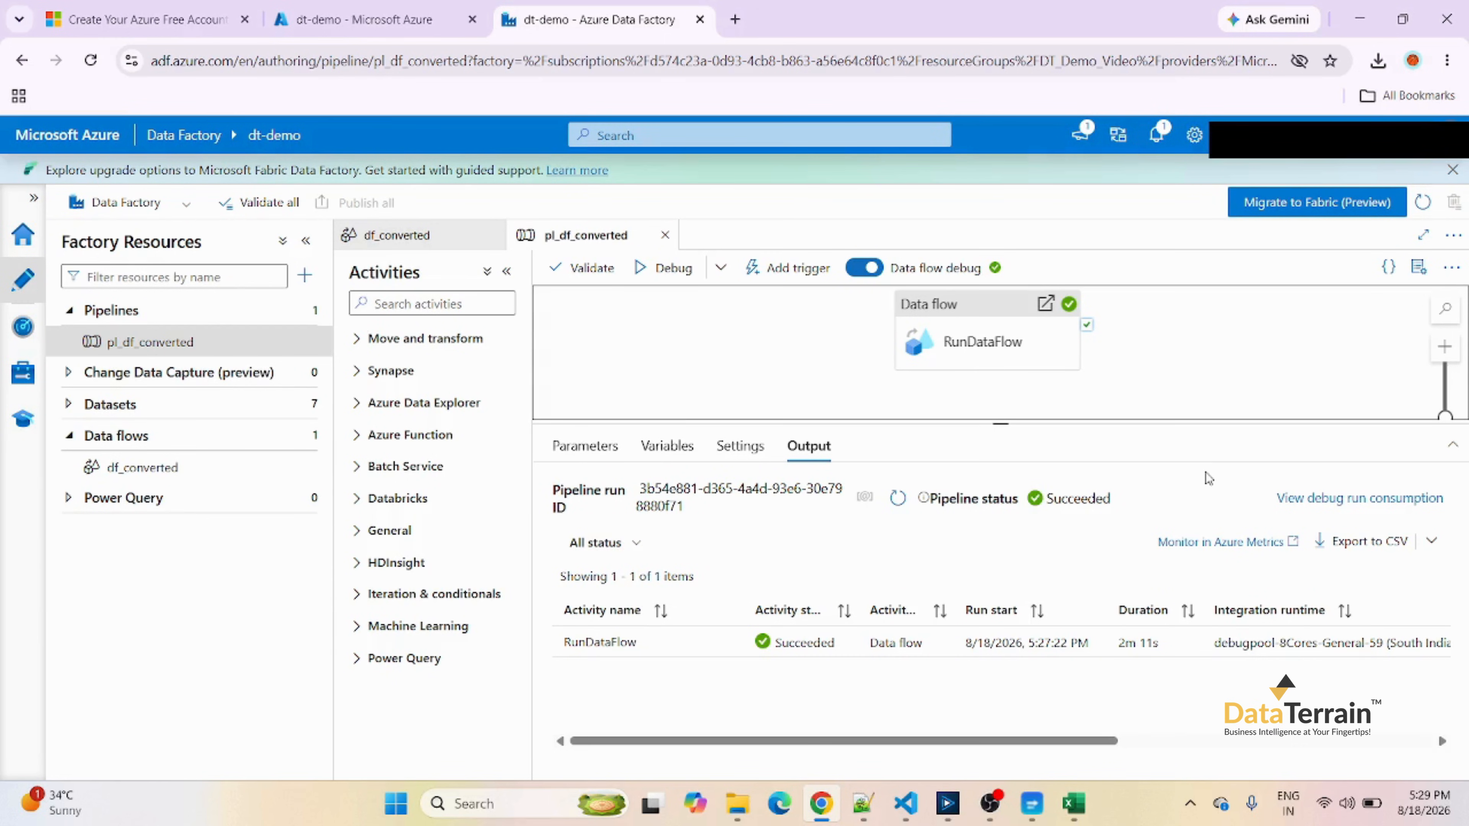
Find the dtdemostorage1 storage account through the portal search and browse to the output folder of its demo1 blob container.
left_click(382, 20)
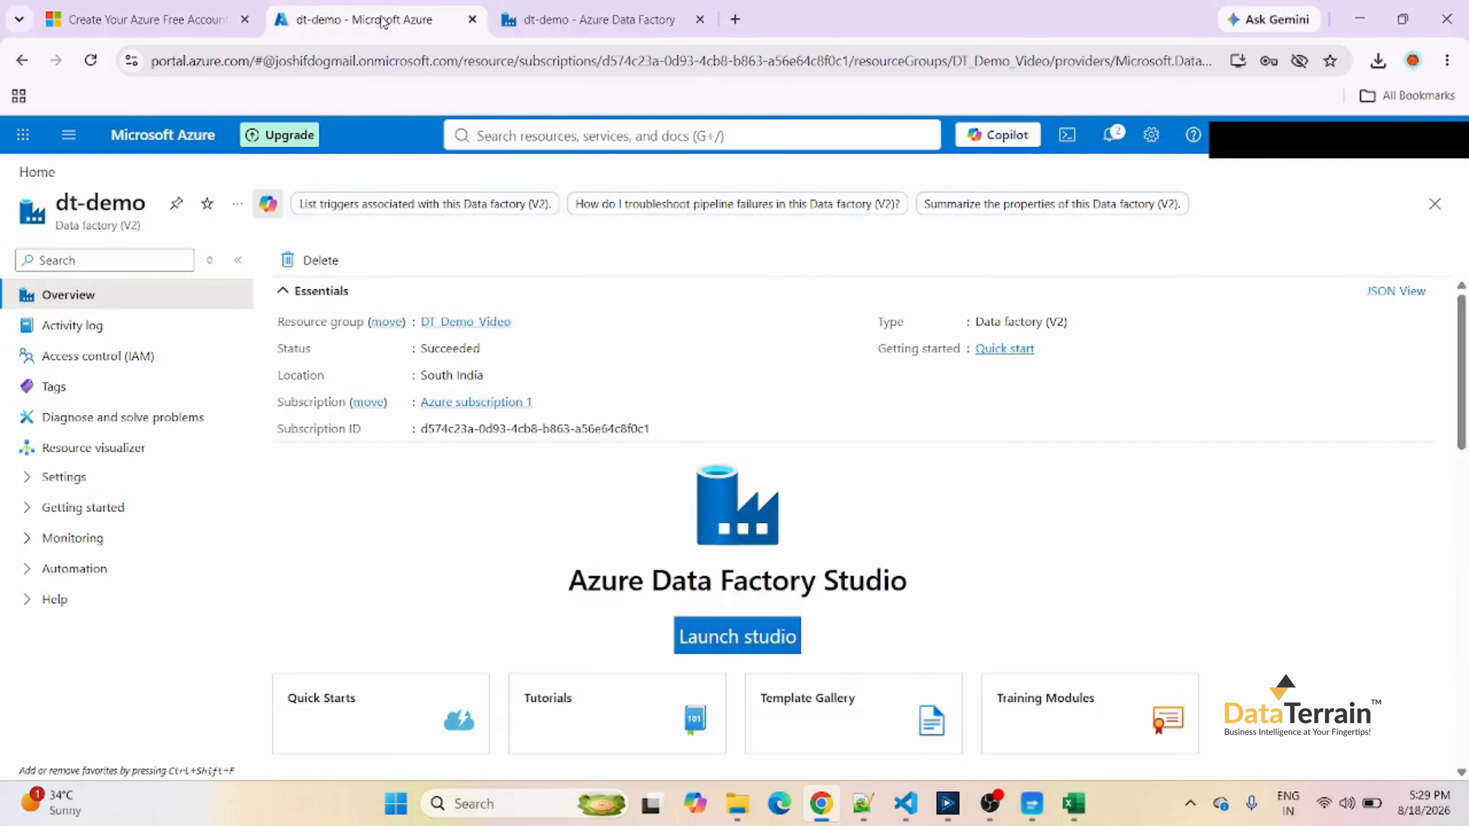
left_click(488, 135)
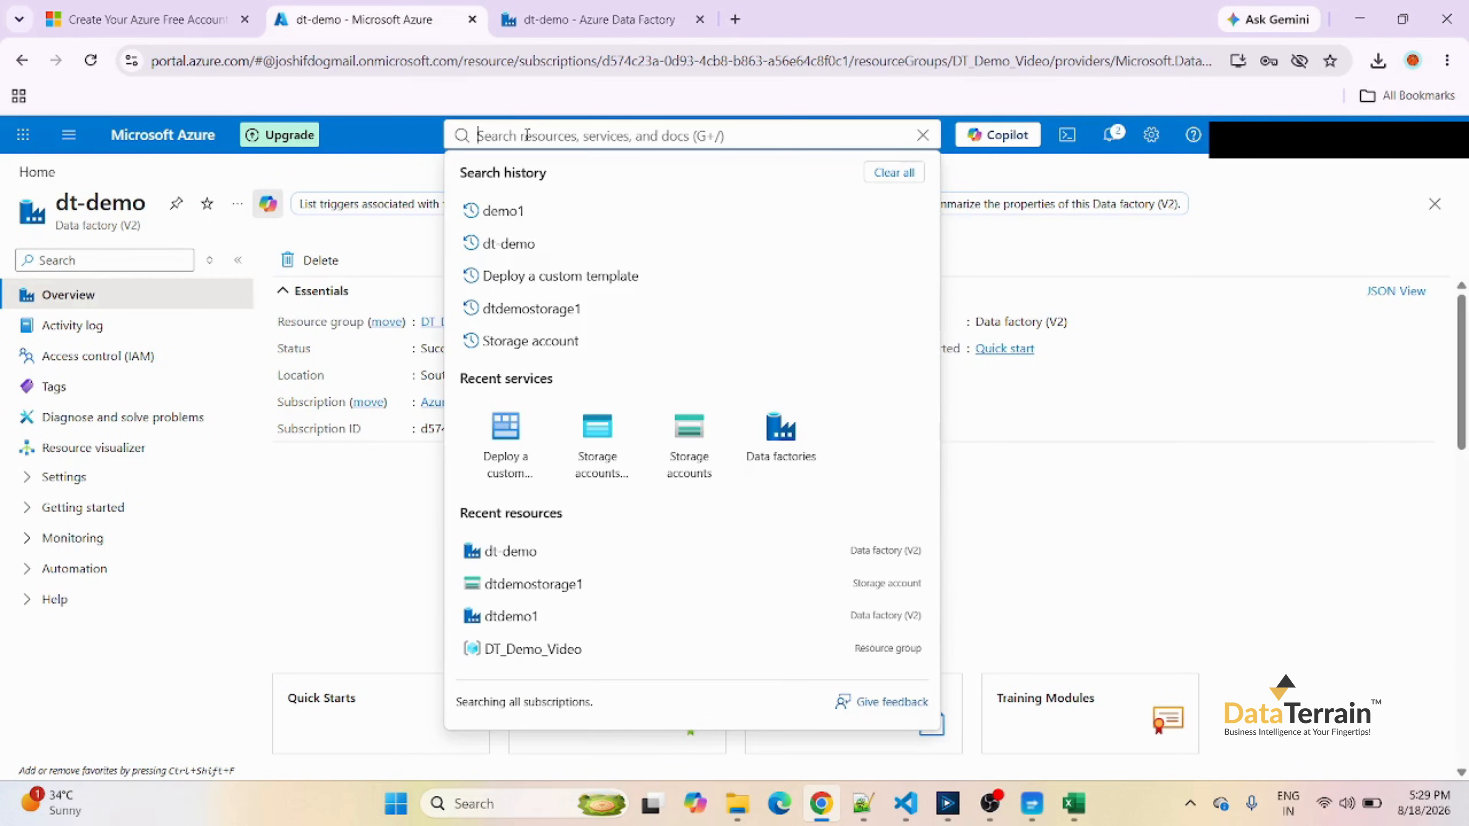
left_click(547, 308)
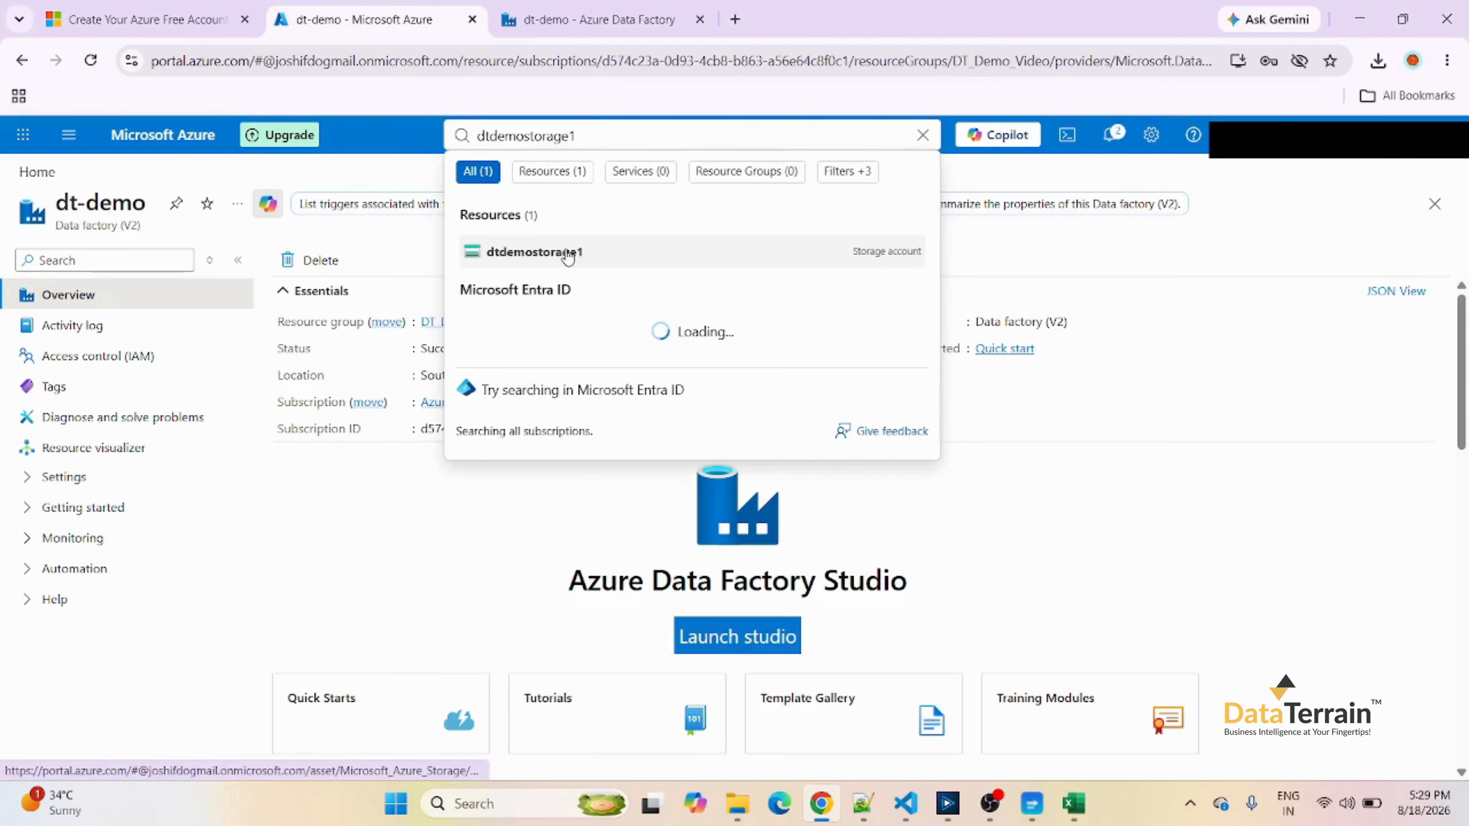
left_click(572, 255)
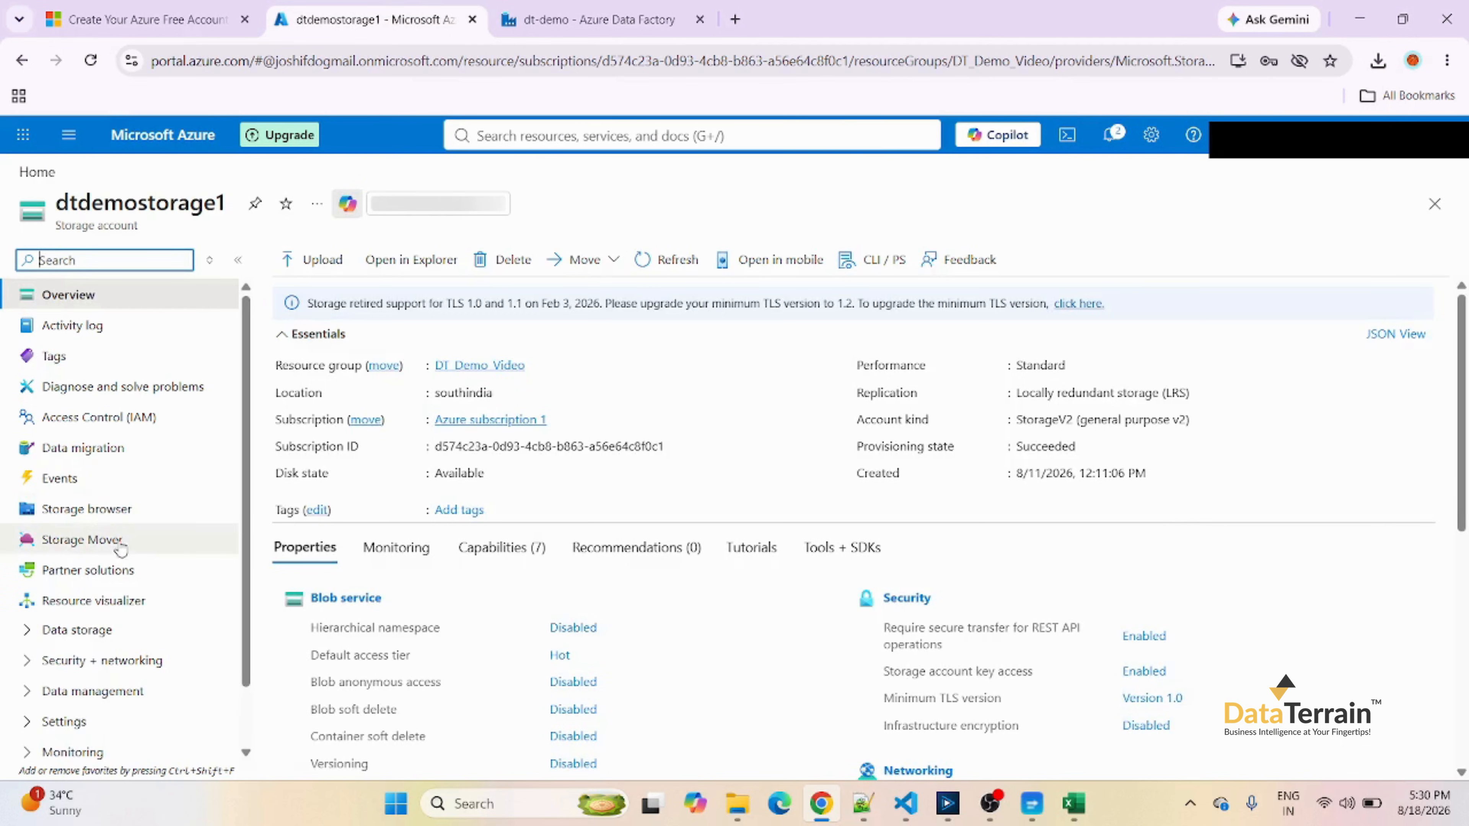
left_click(102, 508)
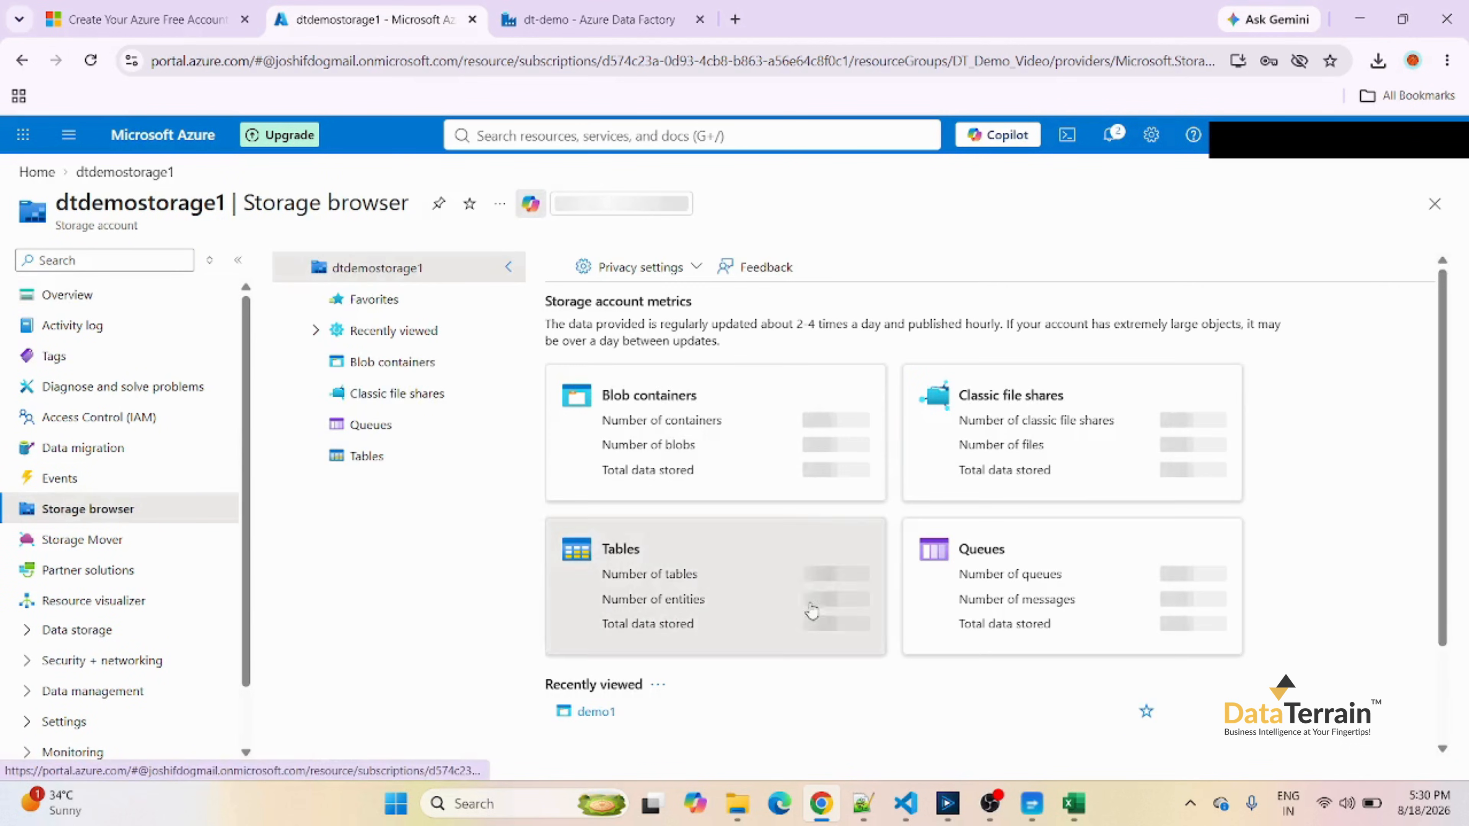
left_click(678, 408)
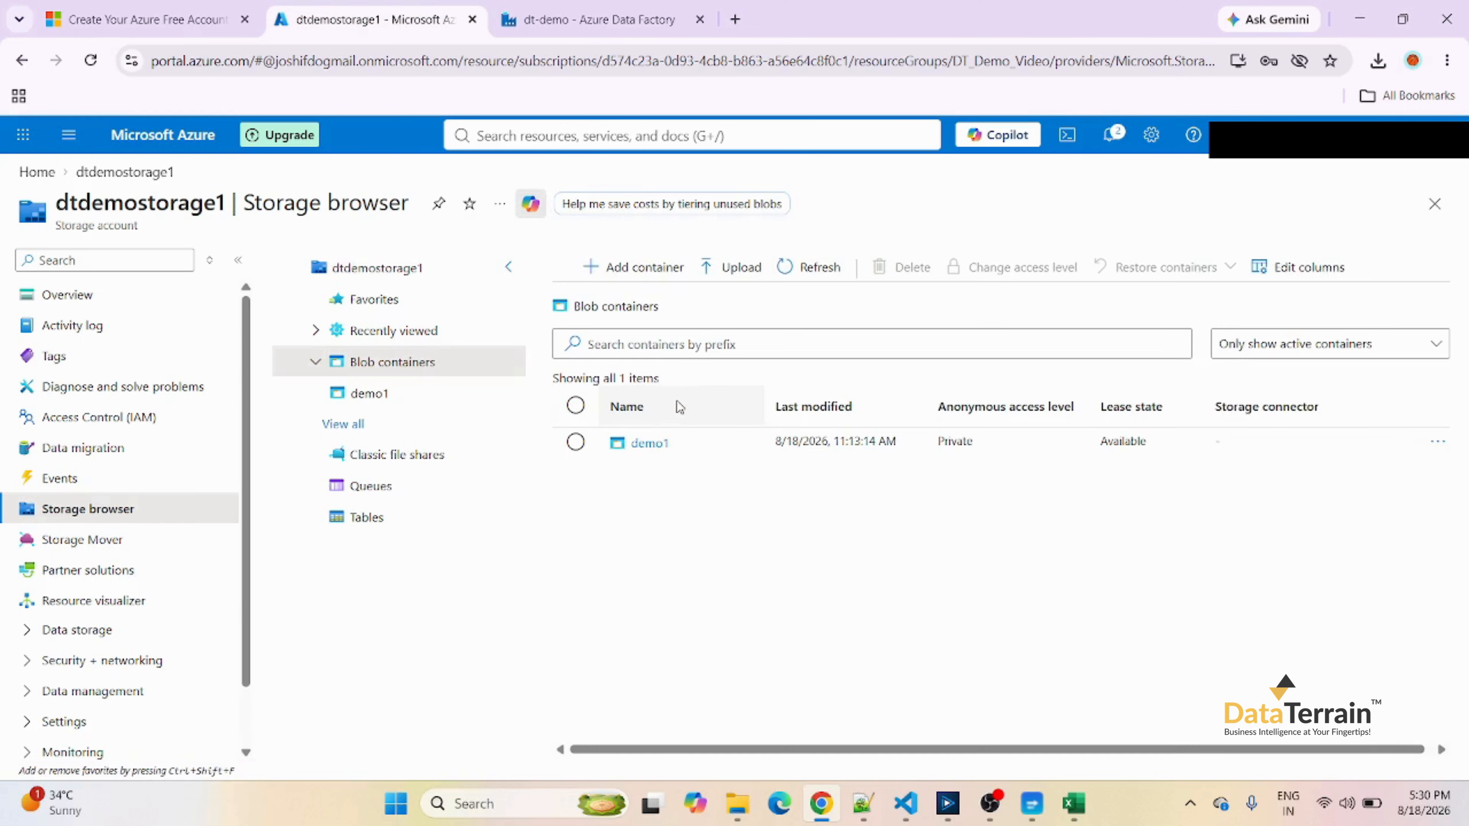
left_click(634, 452)
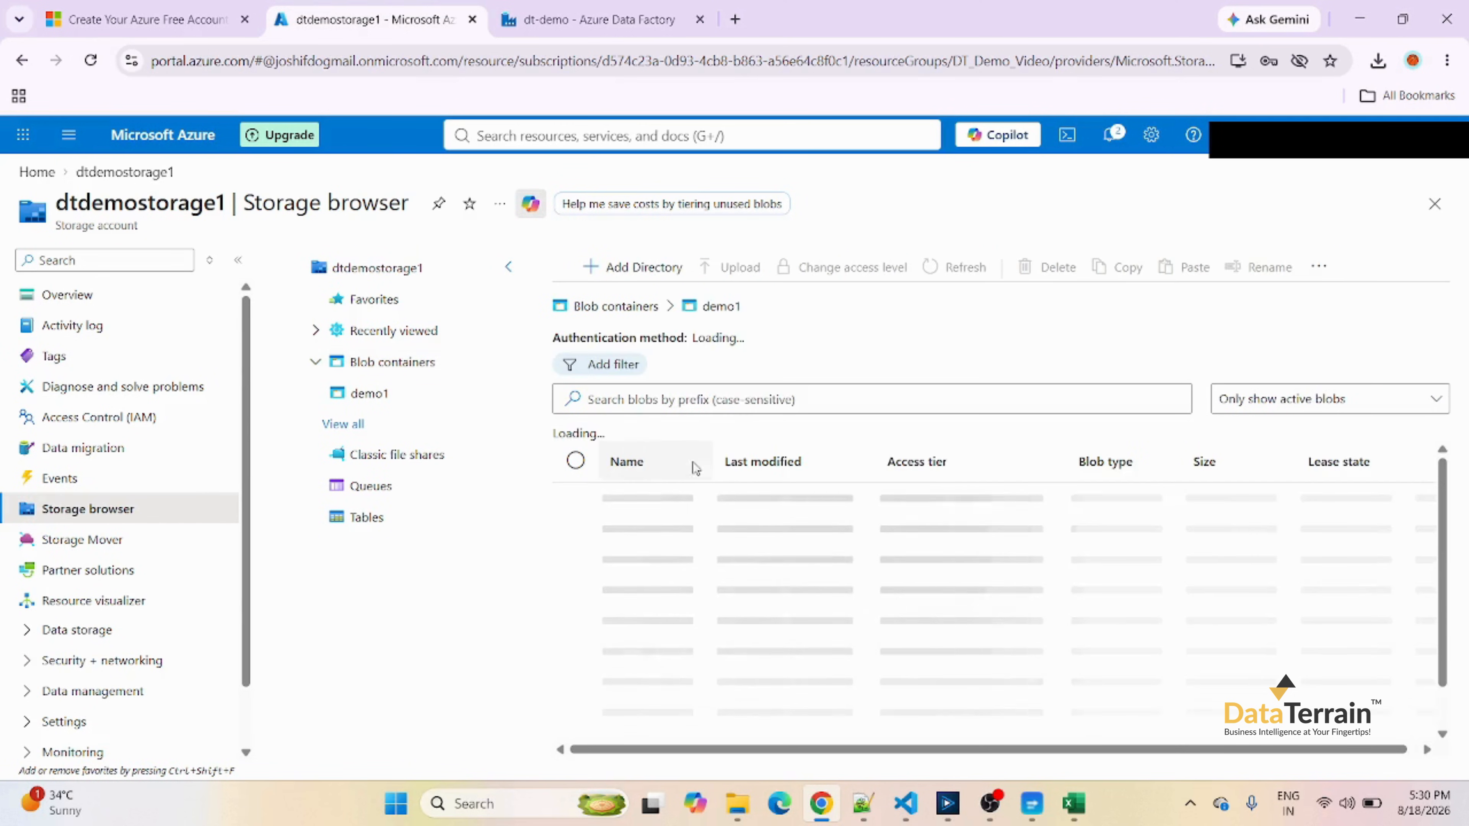
left_click(664, 504)
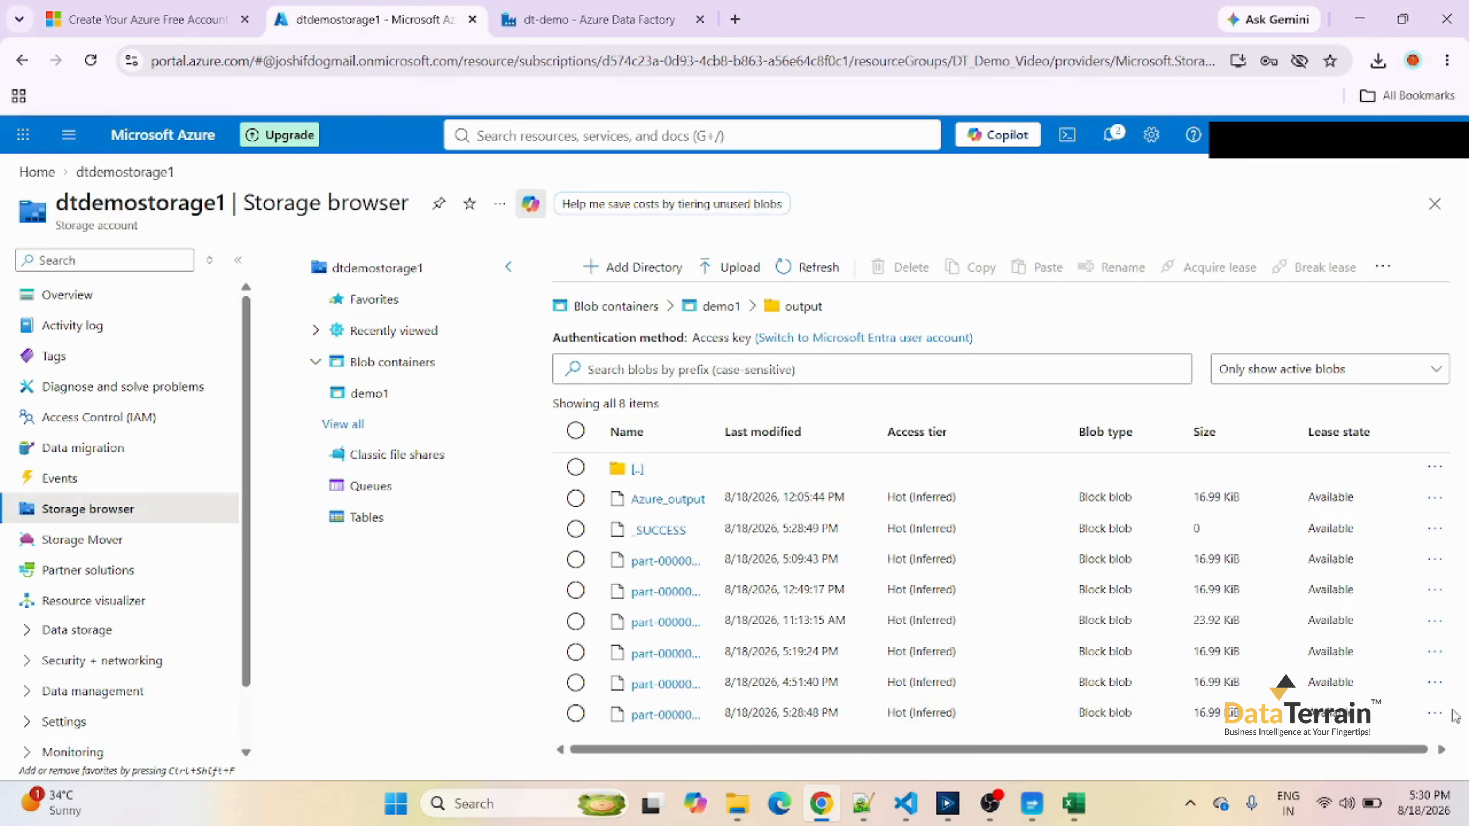
Download the part-00000 file last modified 8/18/2026, 5:28:48 PM and show the Downloads folder in File Explorer.
left_click(1434, 713)
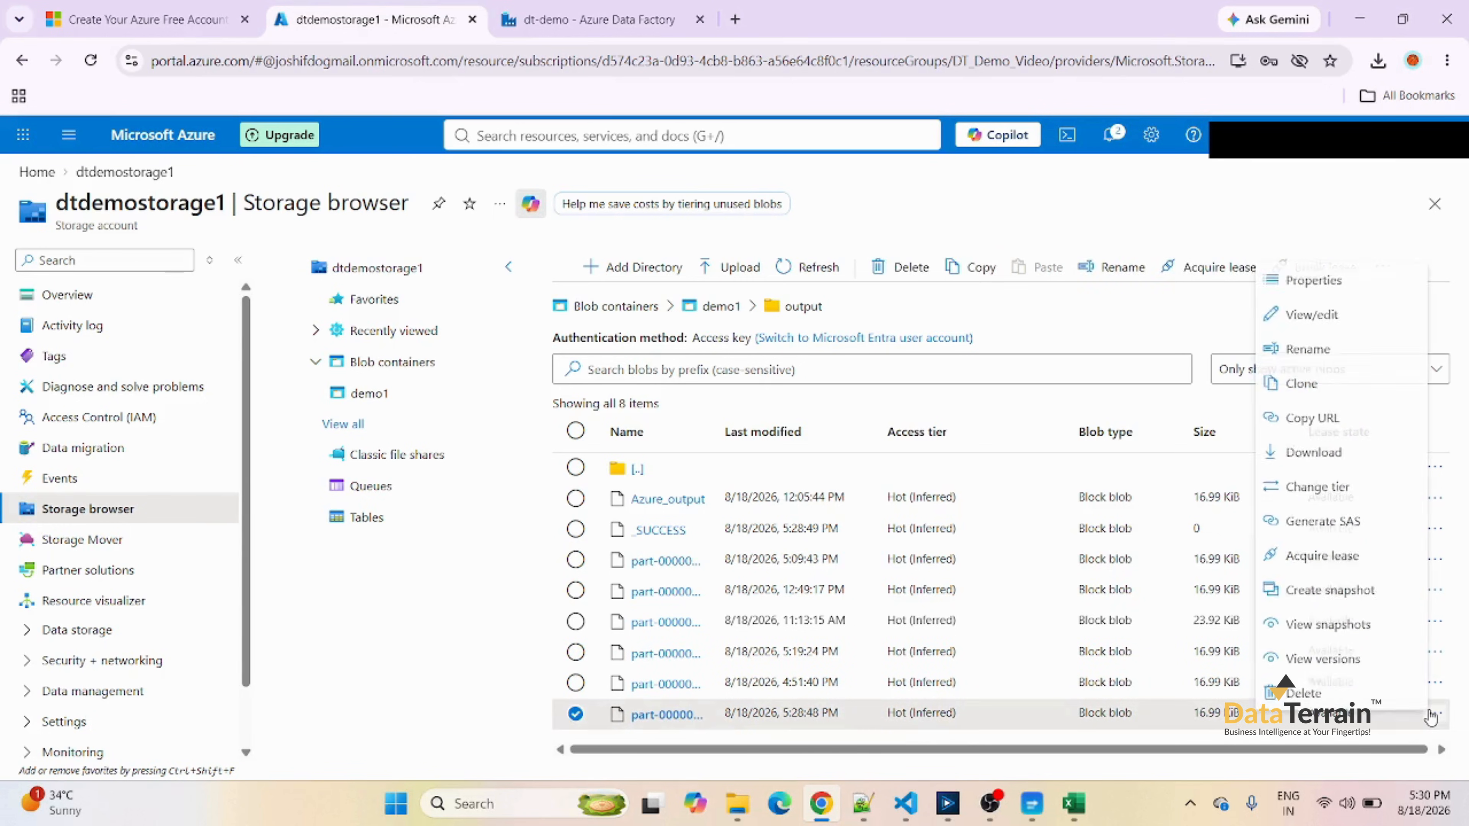
left_click(1333, 451)
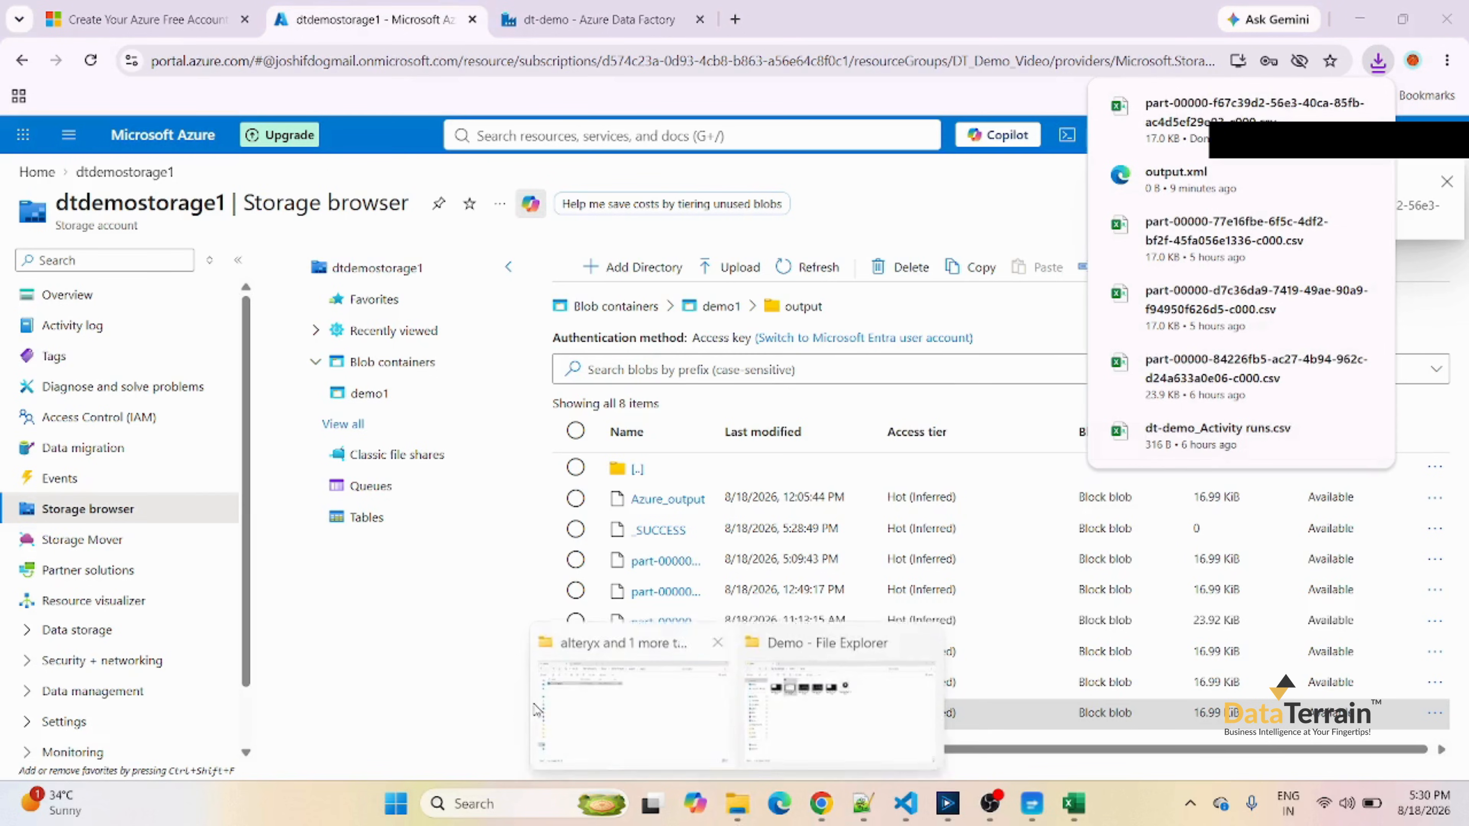
mouse_move(737, 806)
left_click(651, 715)
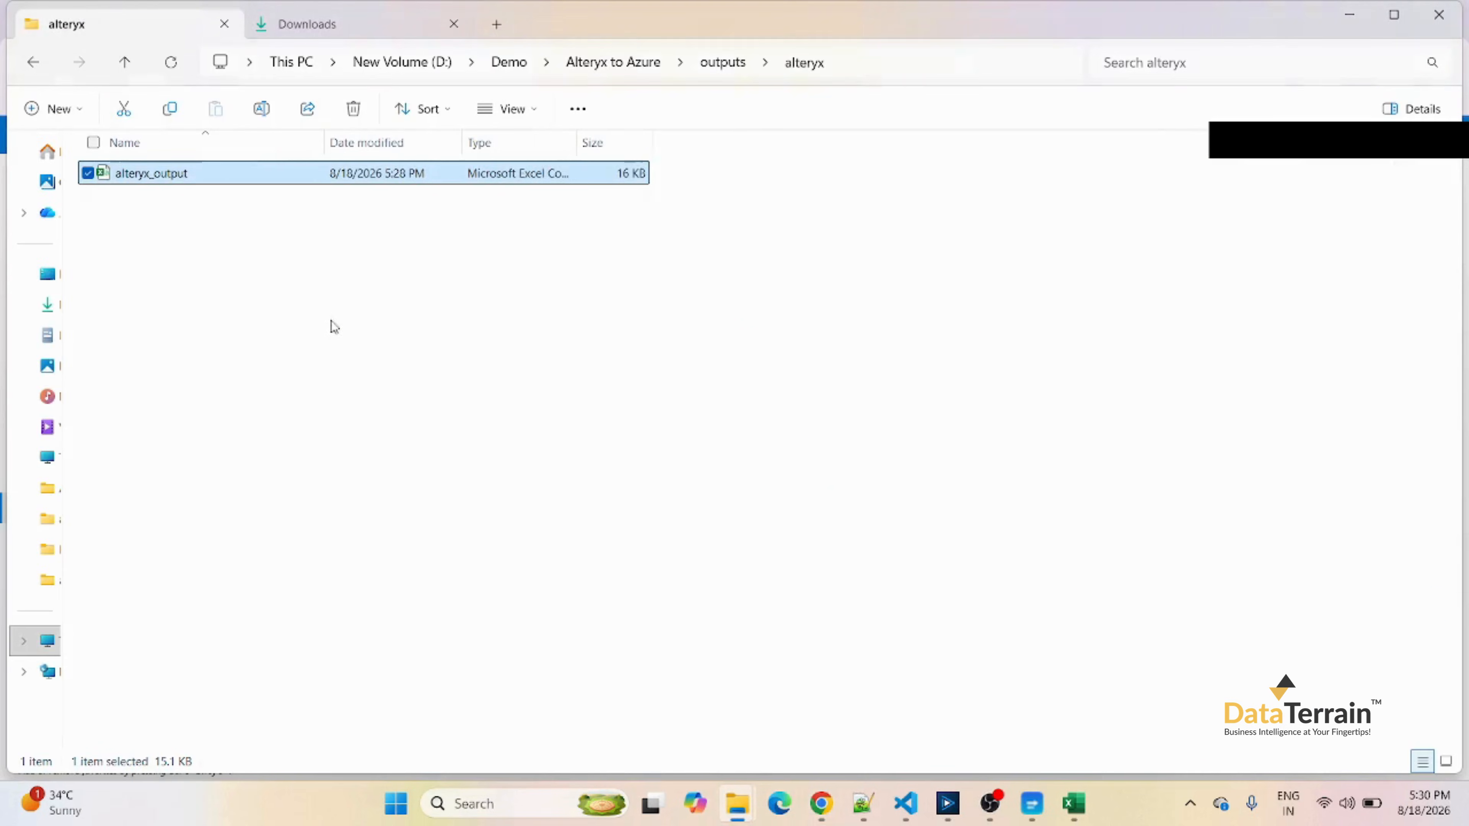
left_click(311, 30)
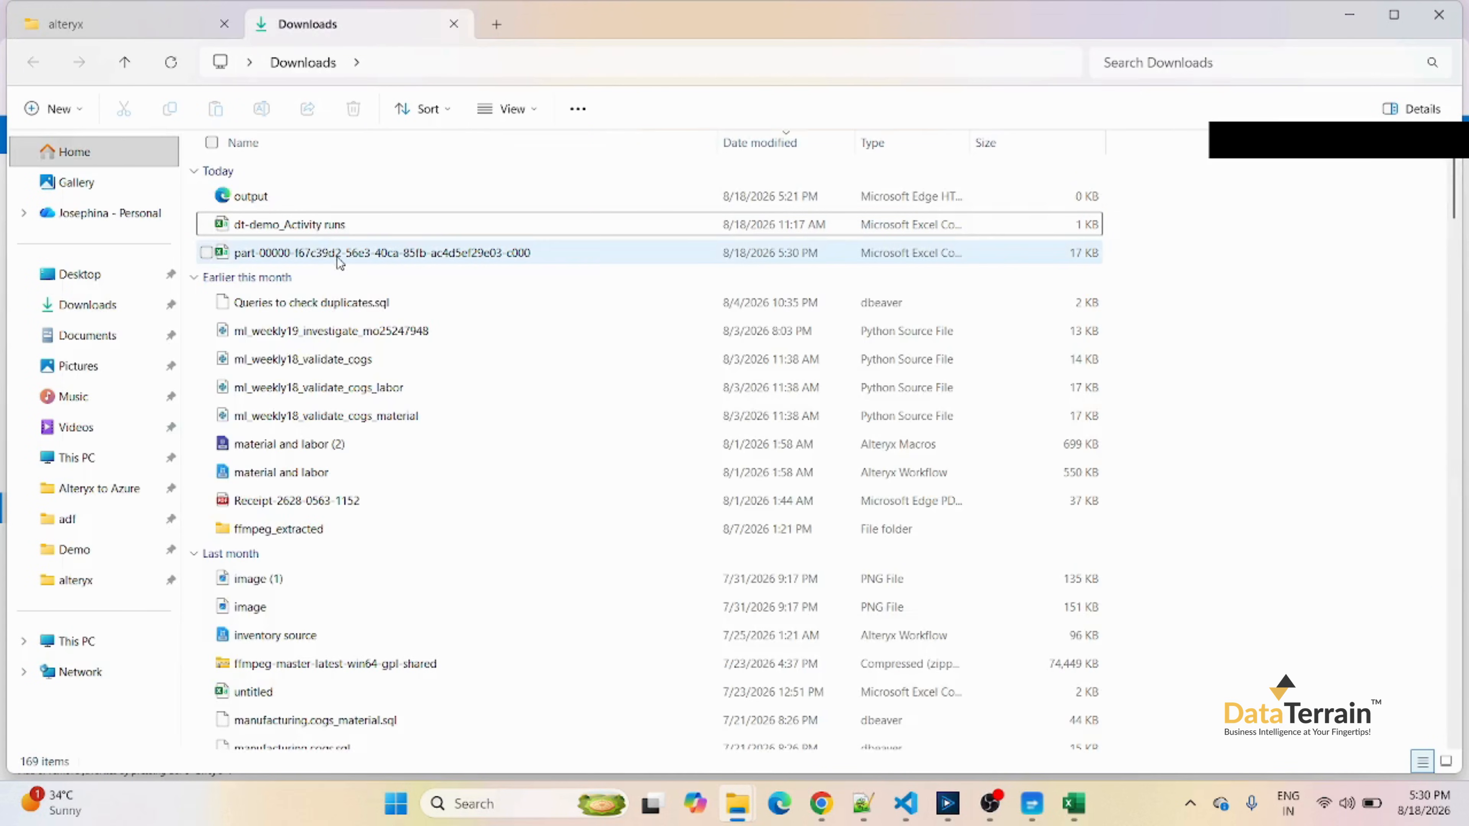
Open the downloaded part-00000 CSV from Downloads in Excel and widen its order_date column to show the full dates.
left_click(171, 62)
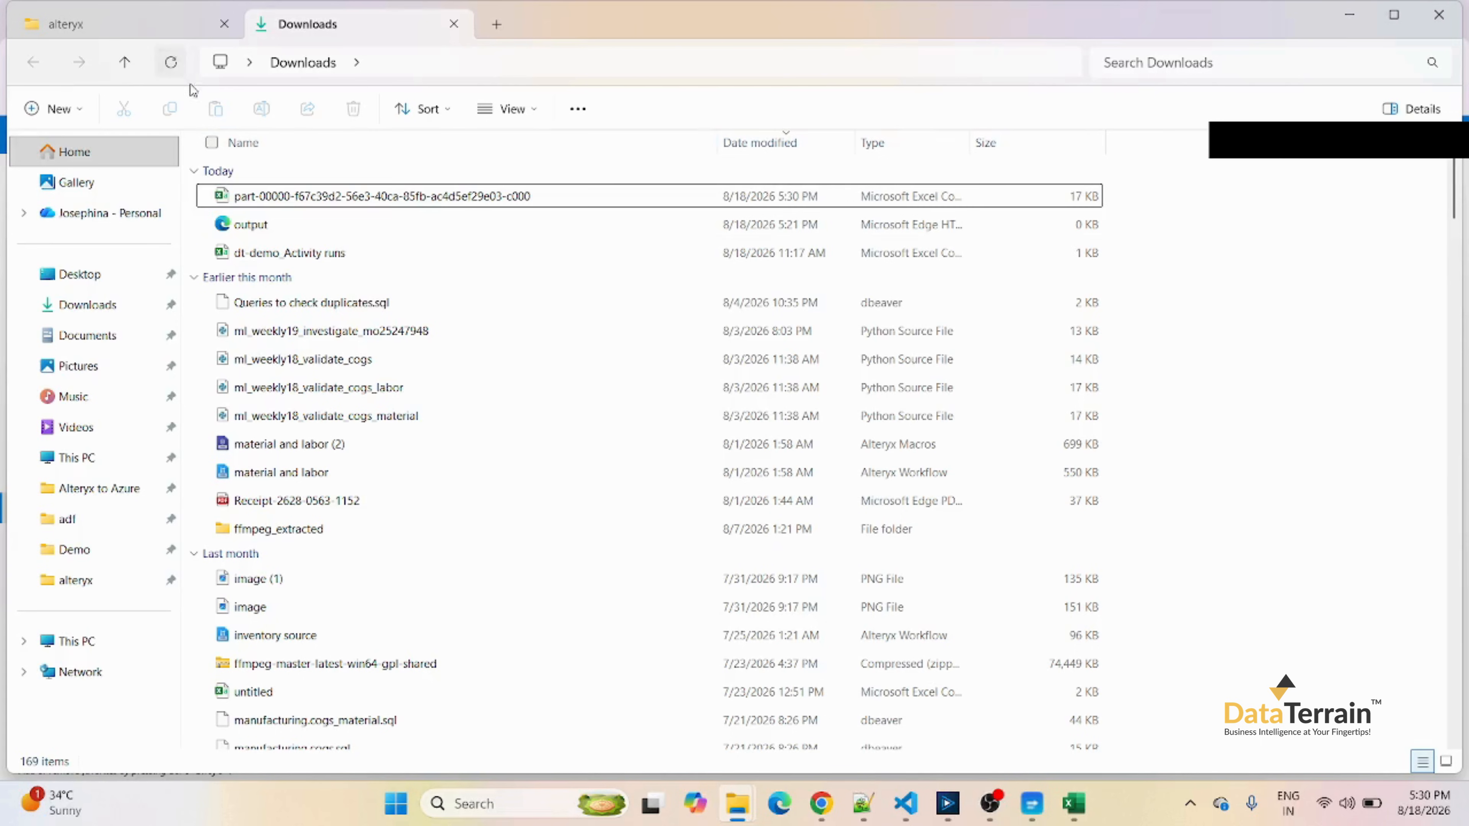
left_click(434, 202)
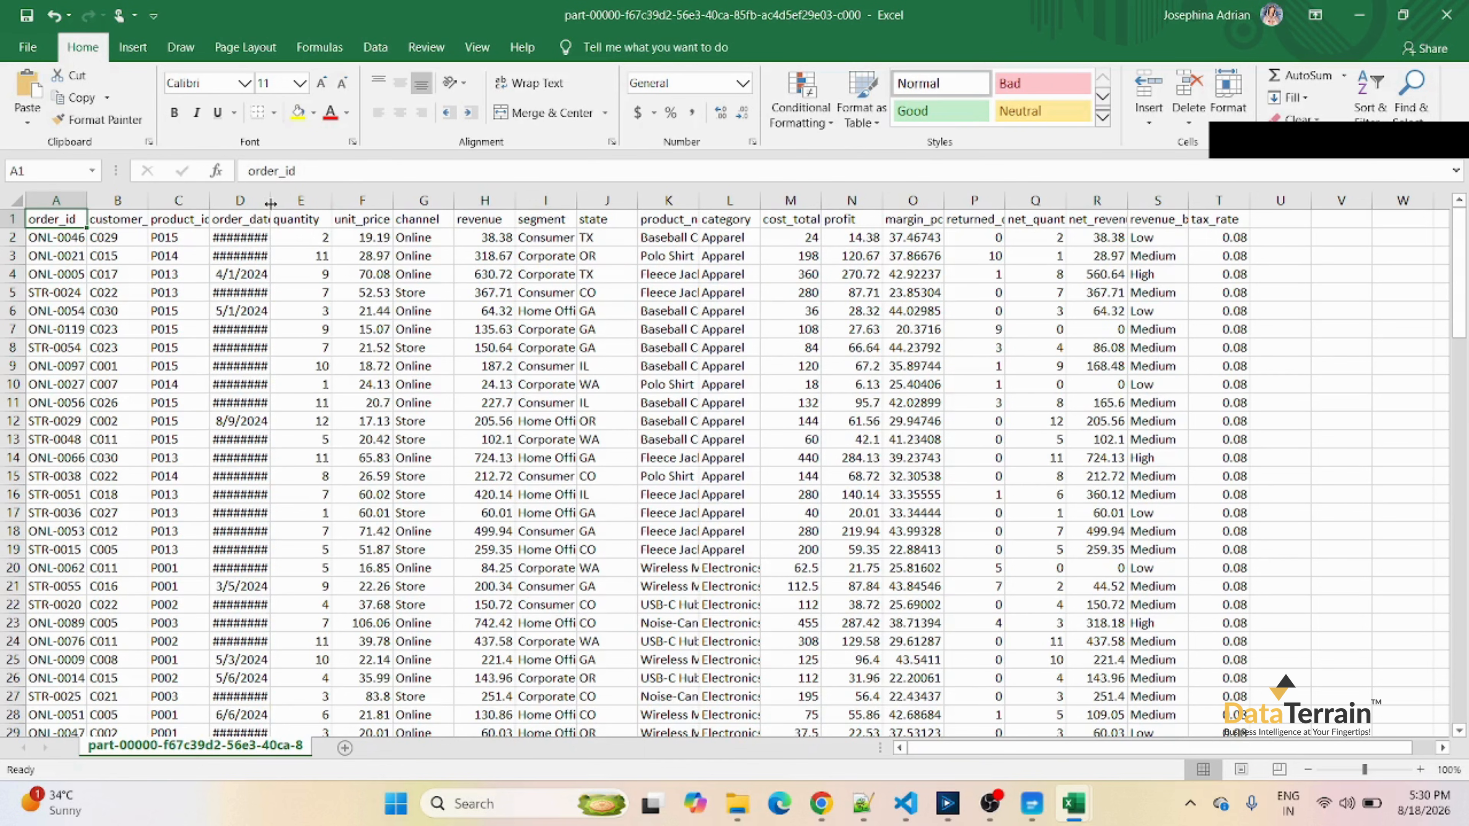
left_click_drag(283, 205, 308, 206)
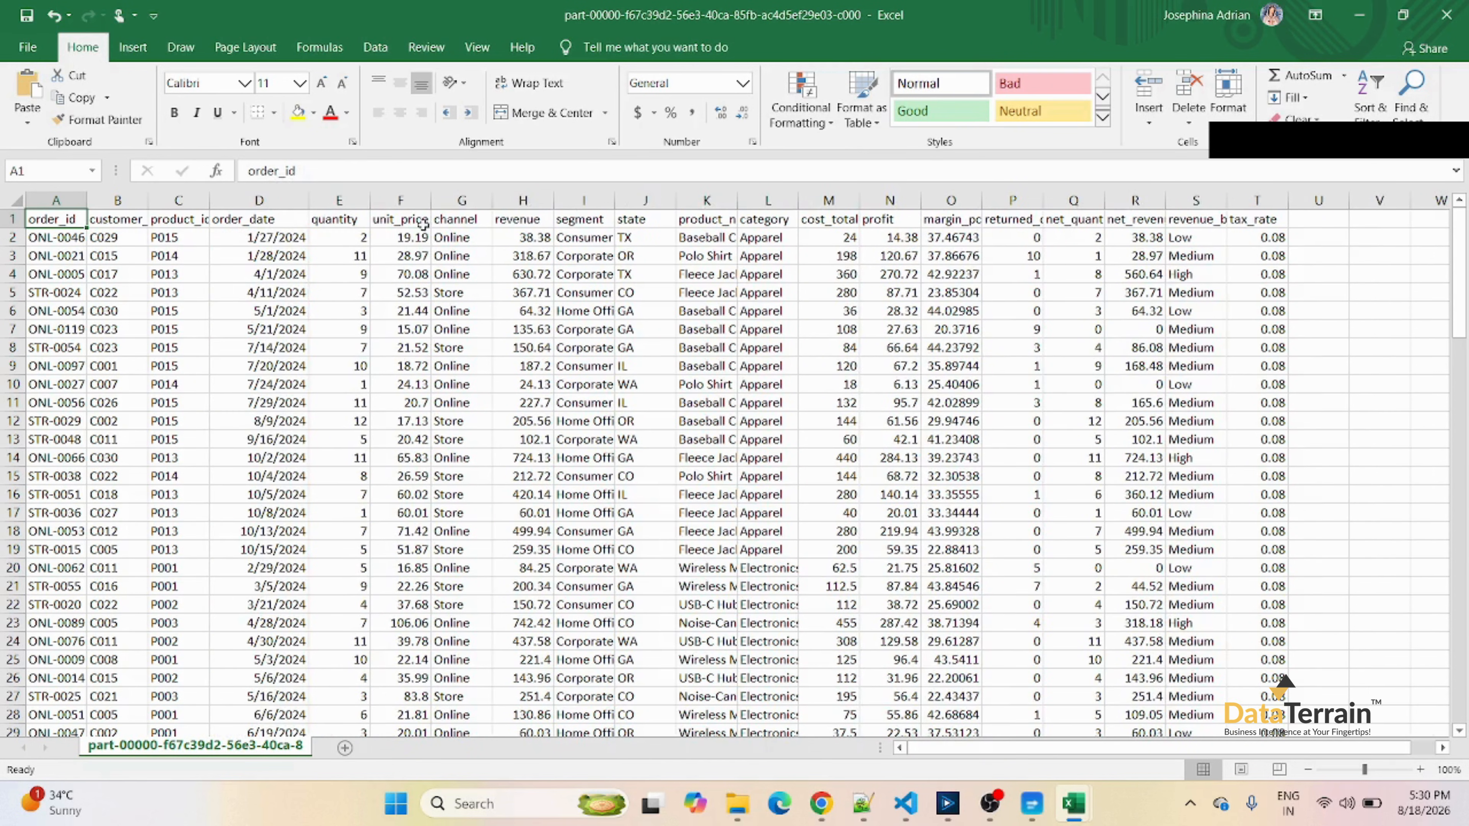
left_click(280, 201)
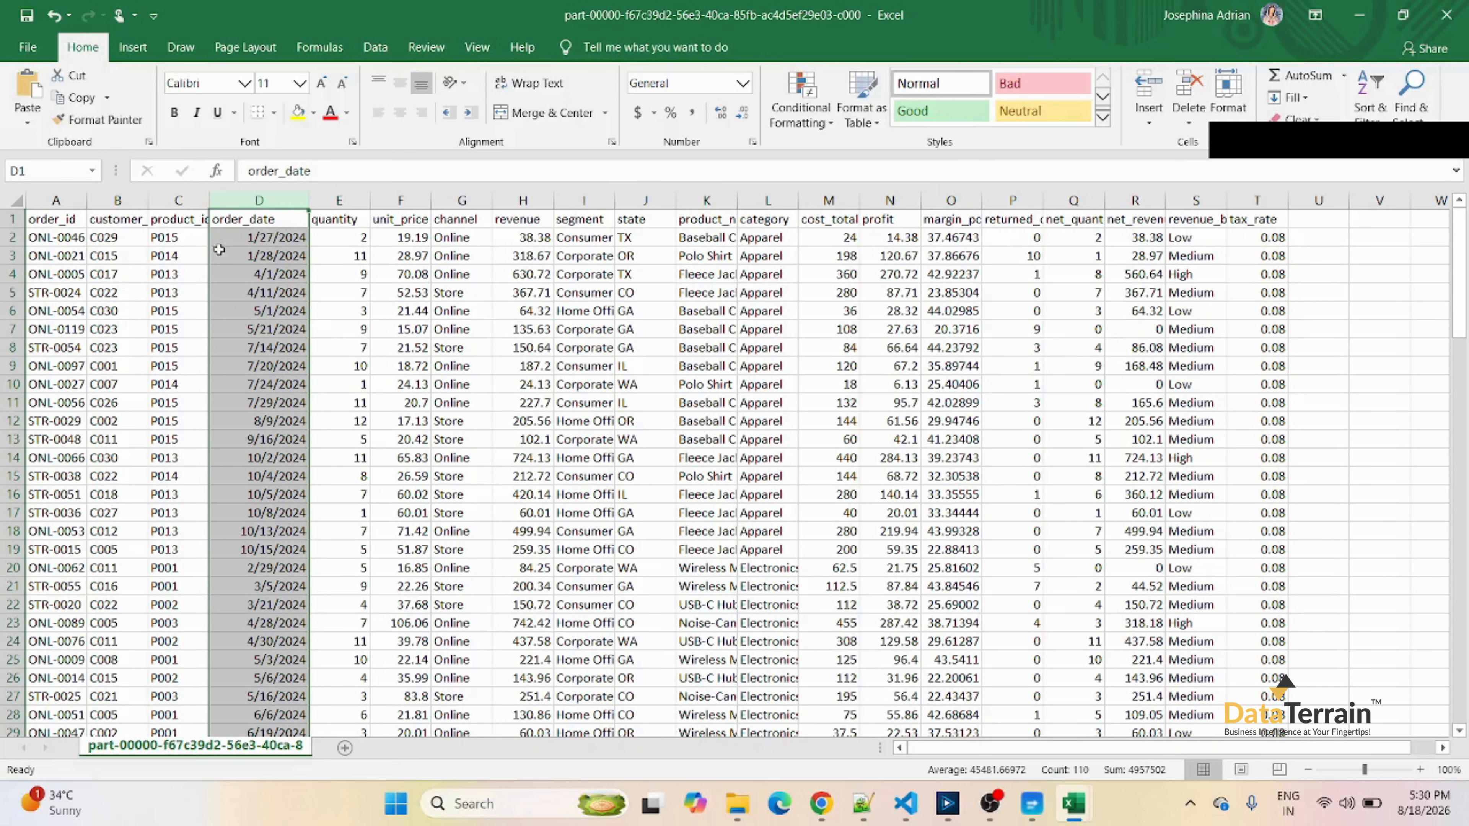
Sort the part-00000 data A to Z by order_id, with customer_id as the second sort level.
left_click(185, 235)
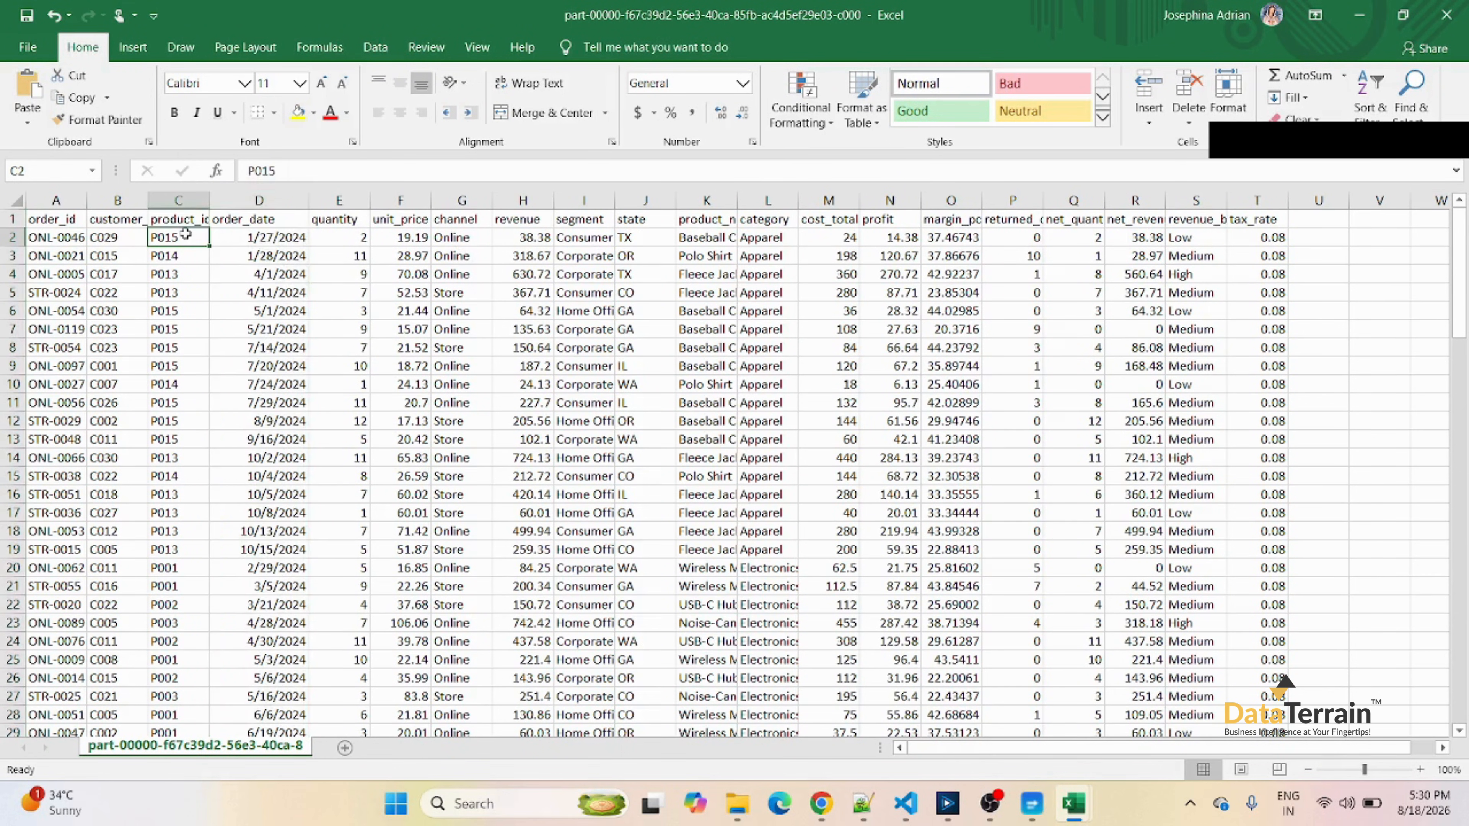
left_click(374, 51)
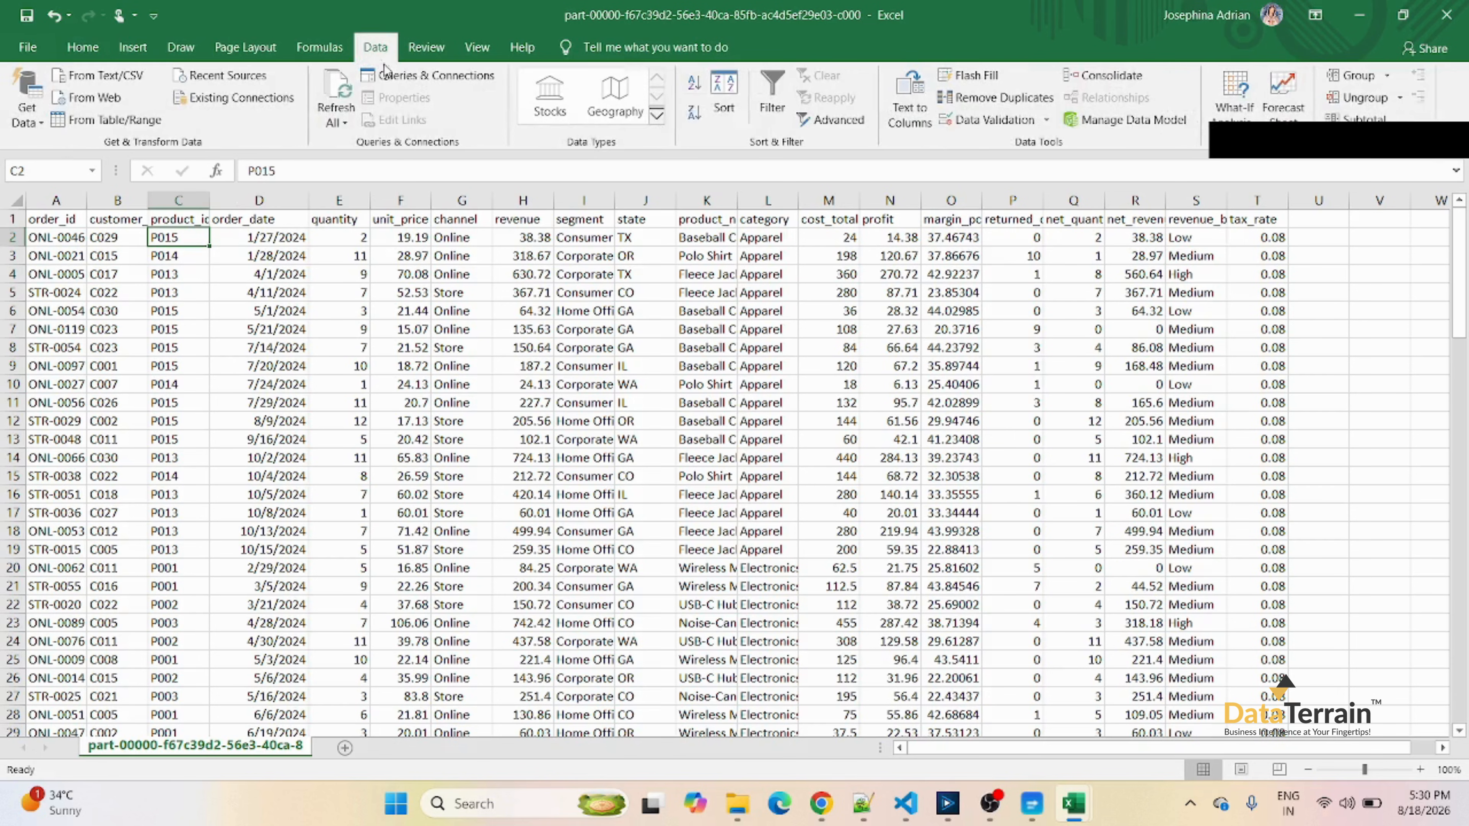
left_click(724, 93)
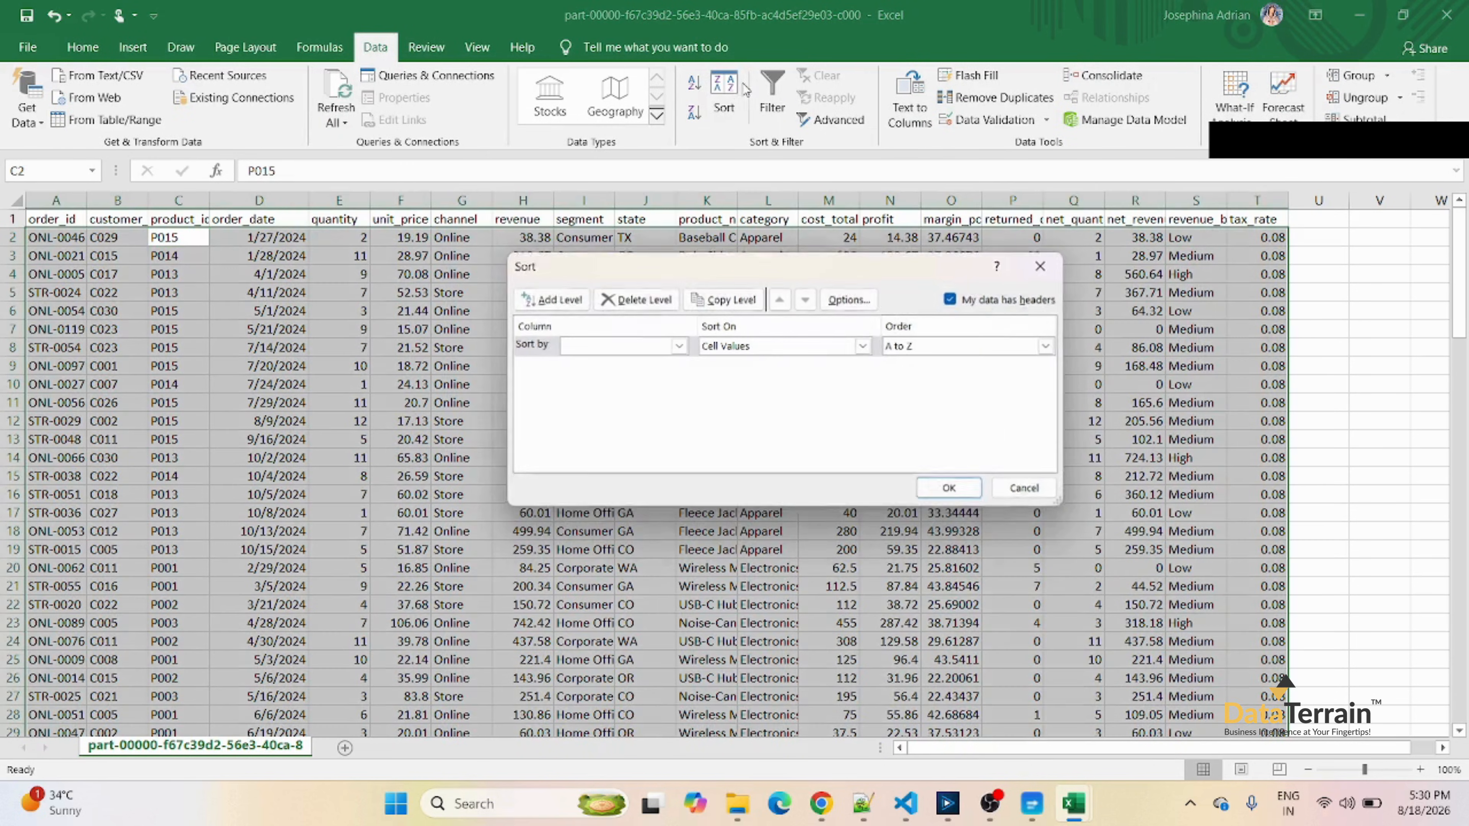
left_click(575, 301)
left_click(678, 347)
left_click(609, 368)
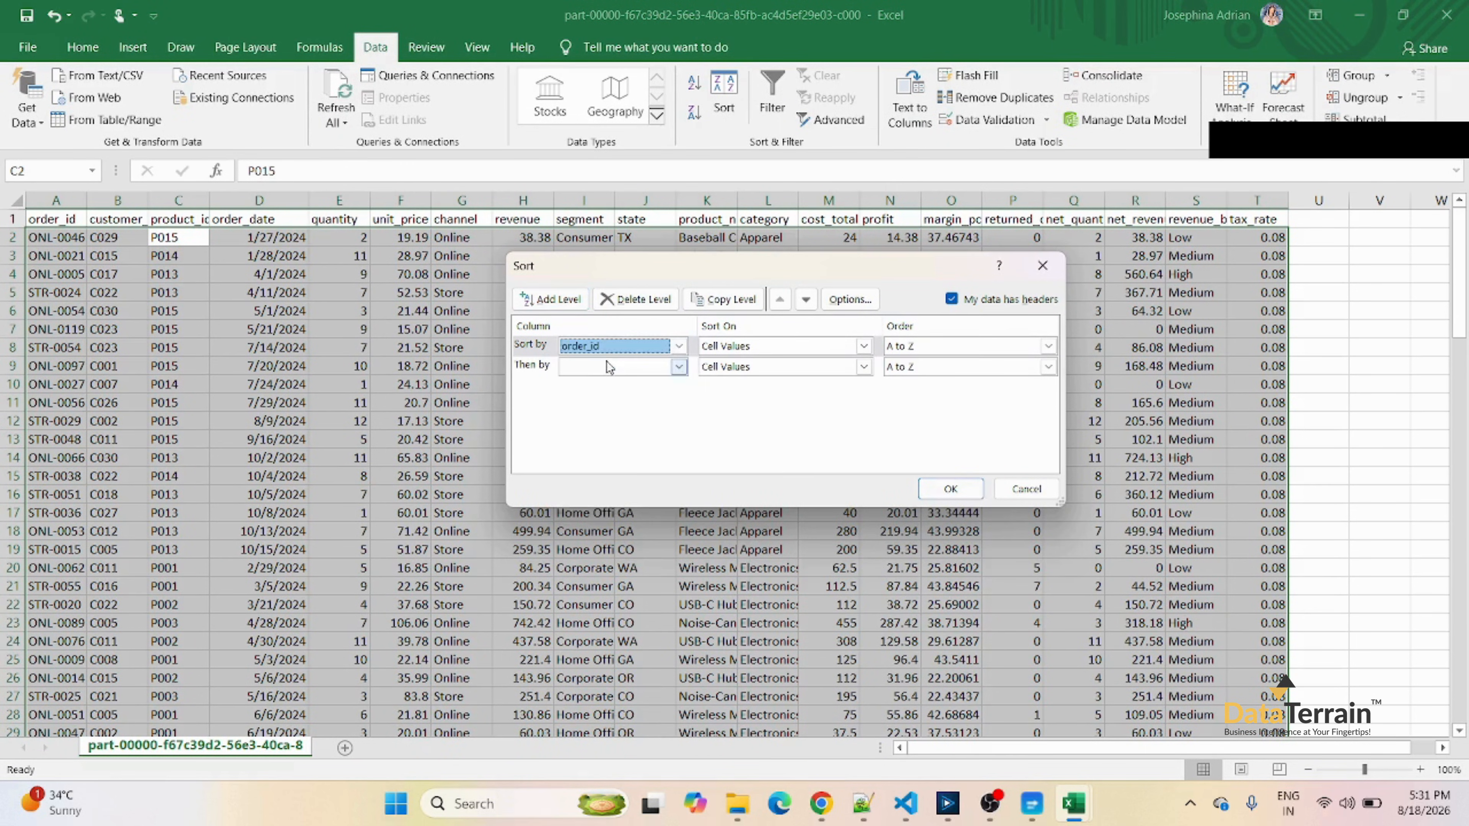
left_click(678, 367)
left_click(615, 408)
left_click(948, 489)
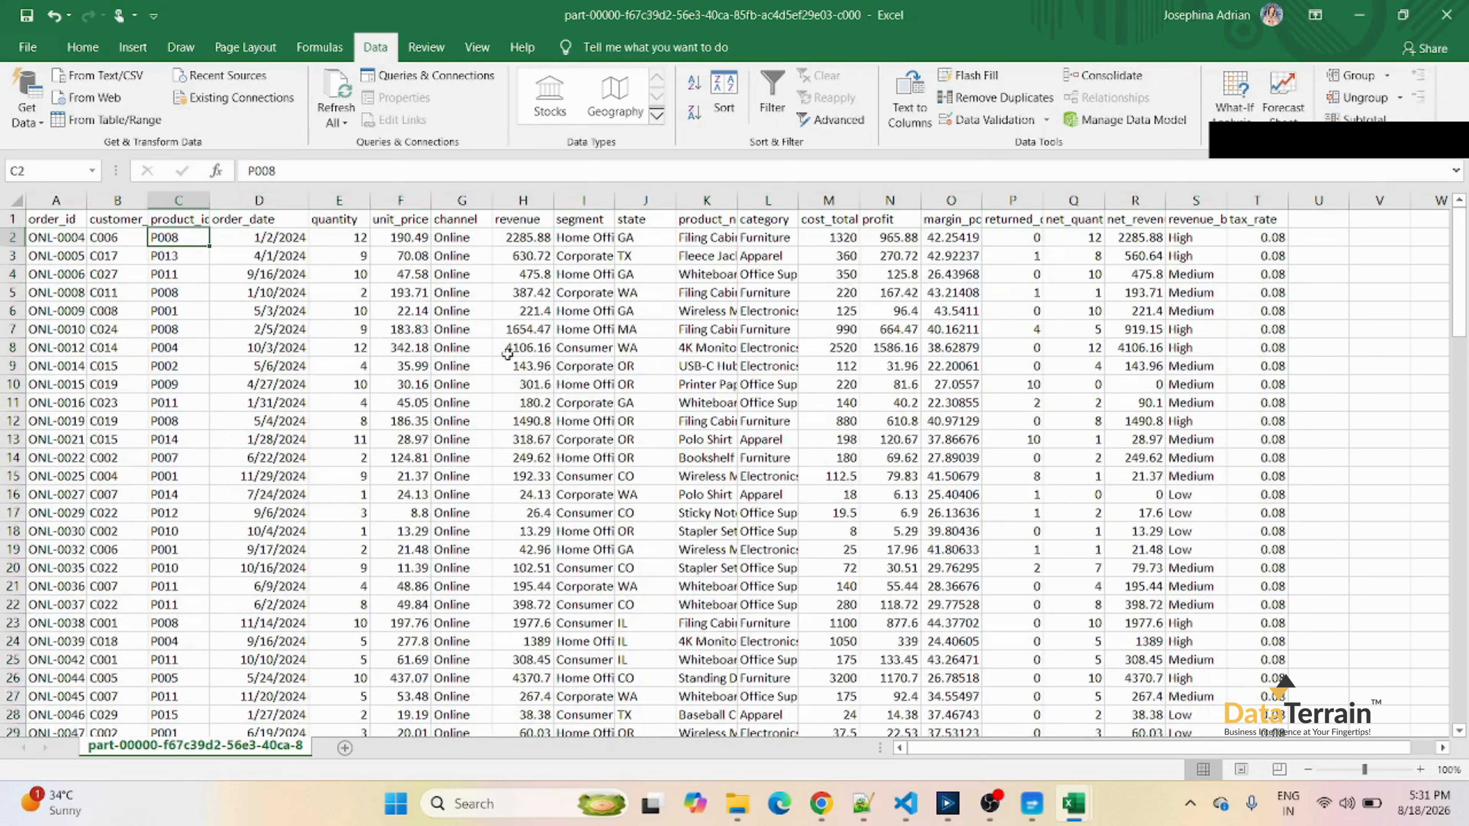
left_click(507, 350)
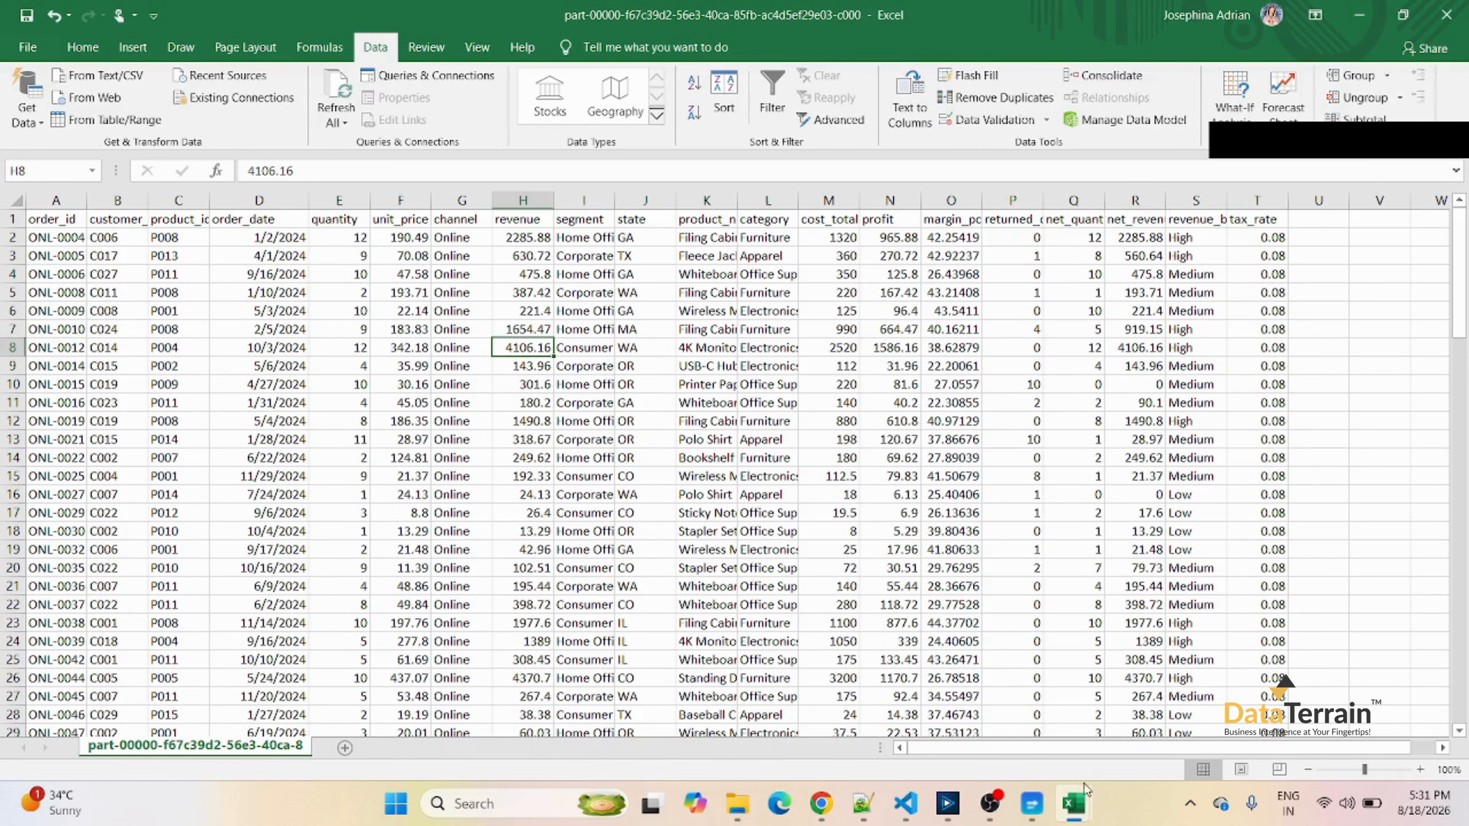
Switch to the alteryx_output workbook and sort its data A to Z by order_id and then by customer_id.
mouse_move(1084, 804)
left_click(1004, 710)
left_click(463, 348)
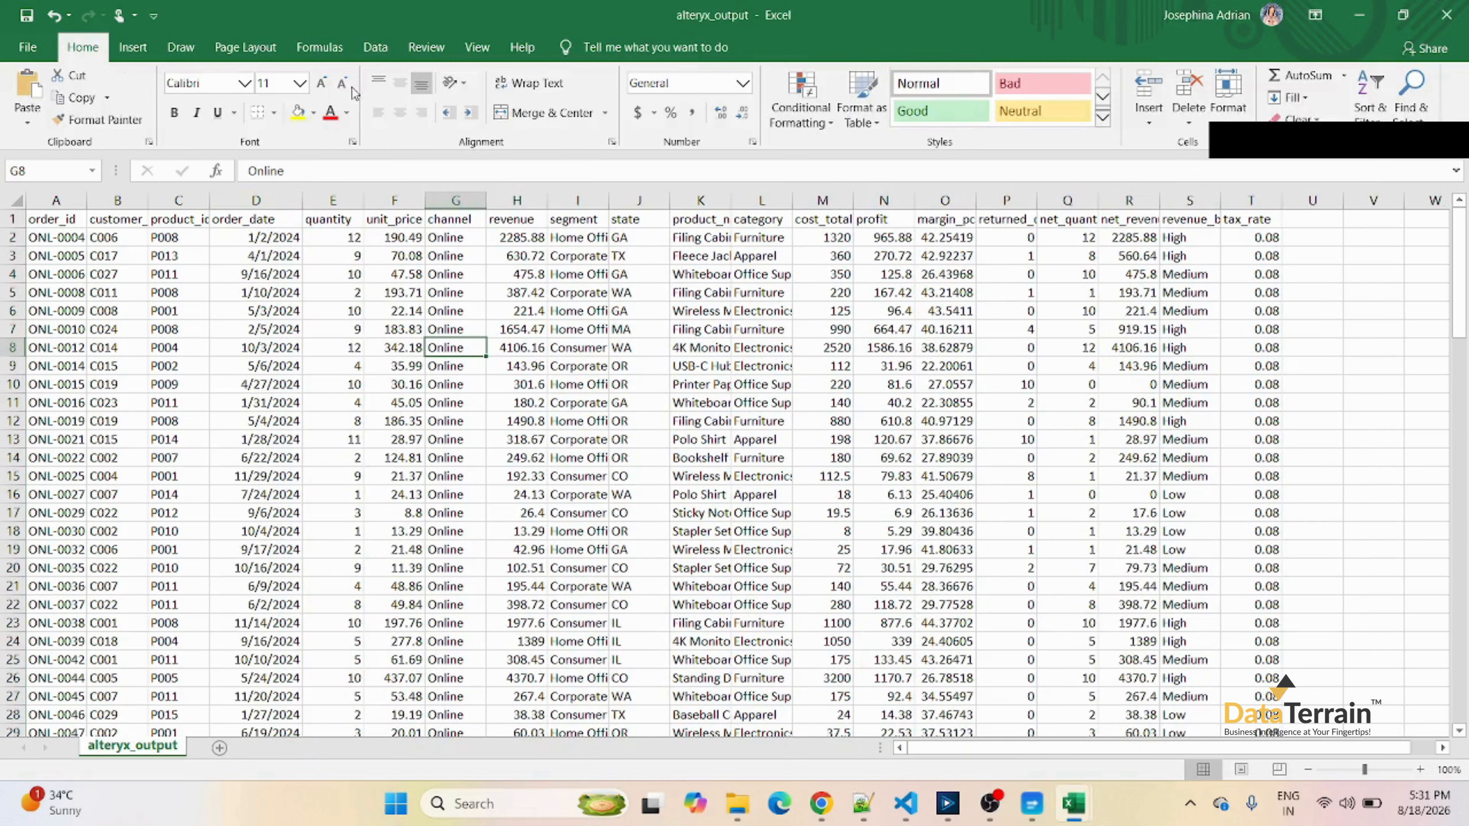
left_click(375, 47)
left_click(724, 95)
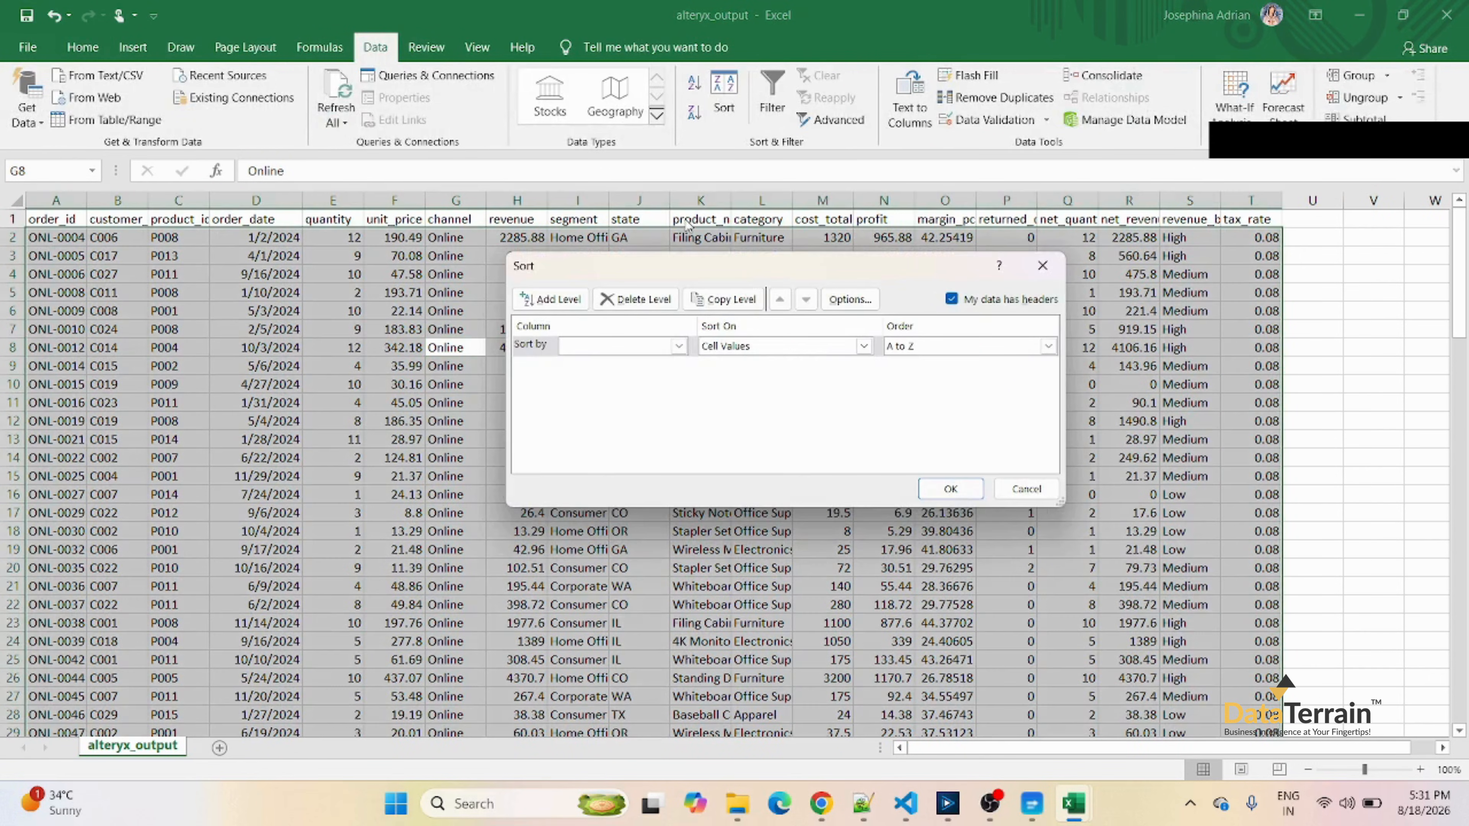
left_click(678, 346)
left_click(620, 363)
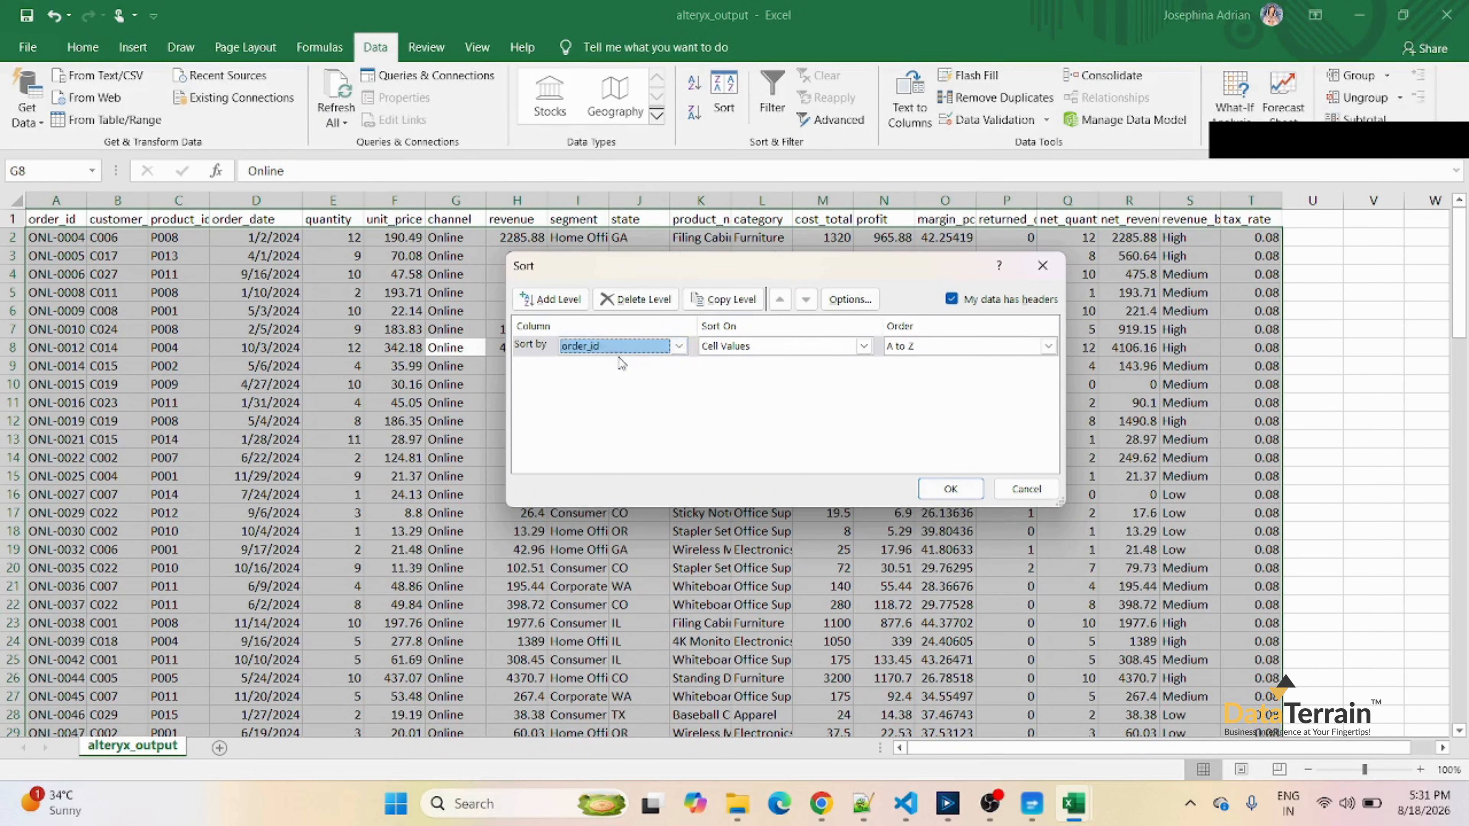
left_click(550, 299)
left_click(678, 366)
left_click(598, 402)
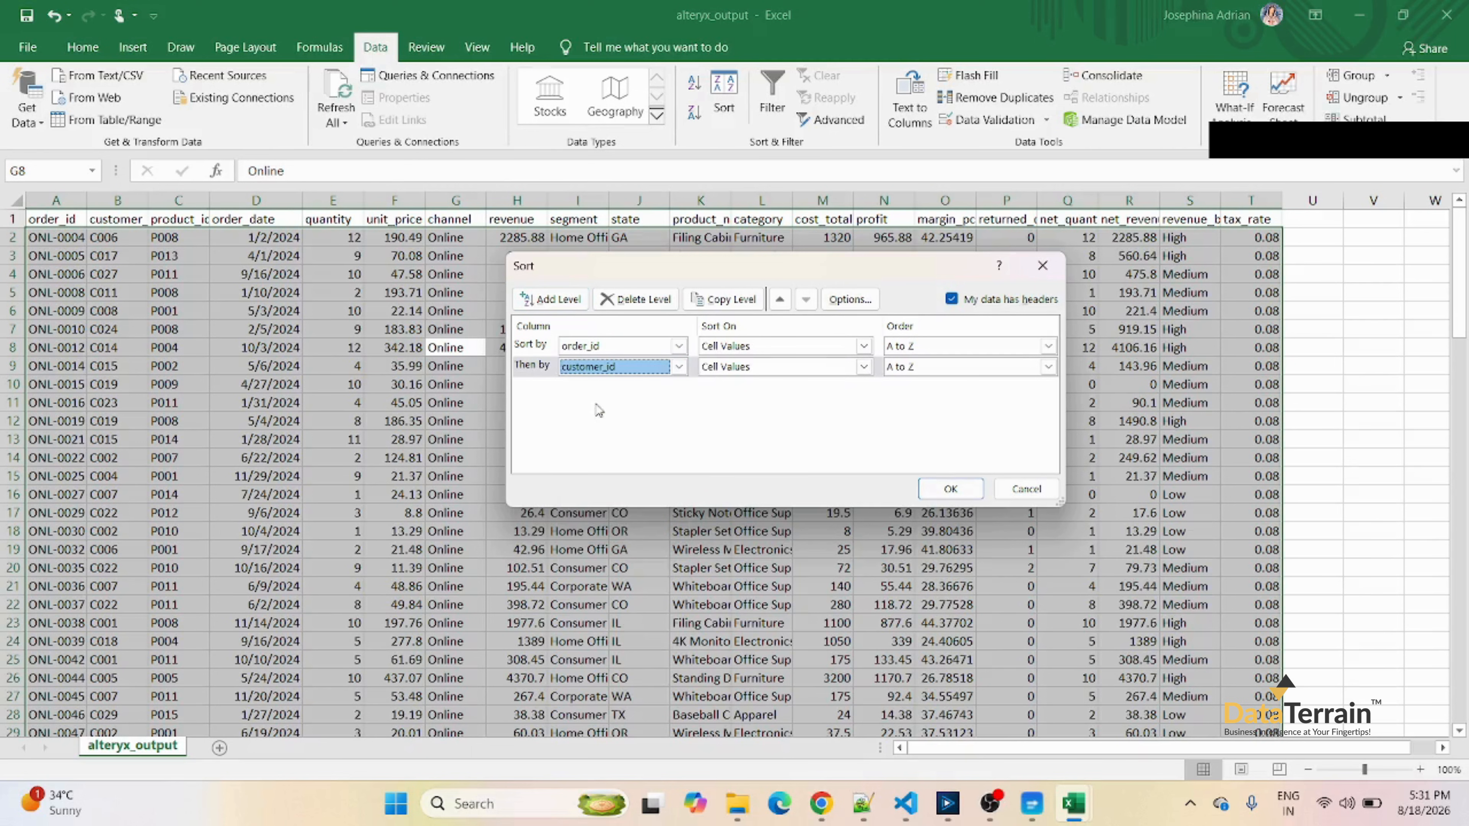
left_click(926, 485)
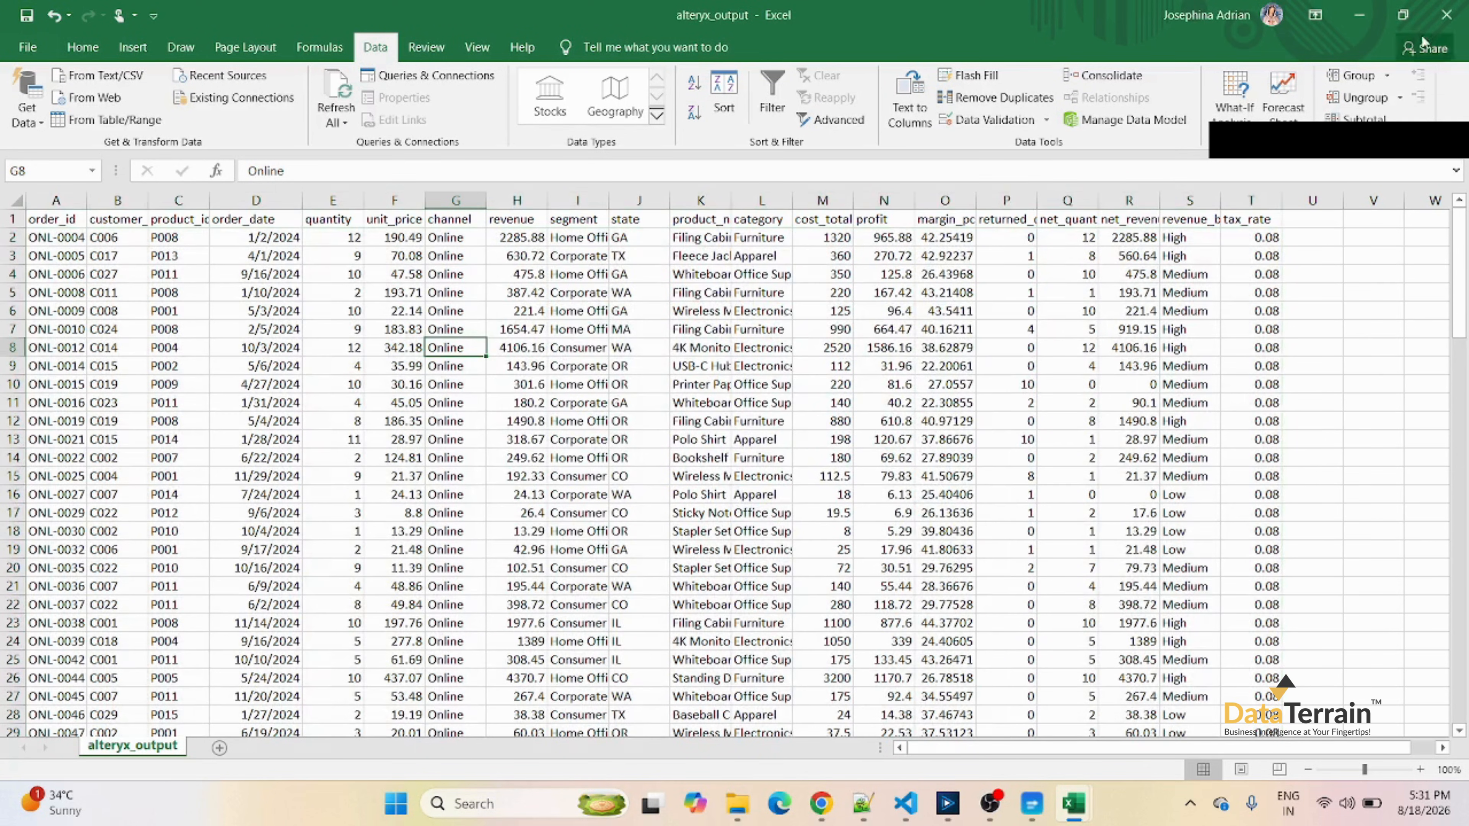
Arrange the alteryx_output and part-00000 workbook windows side by side at nearly full screen height for comparison.
left_click(1403, 15)
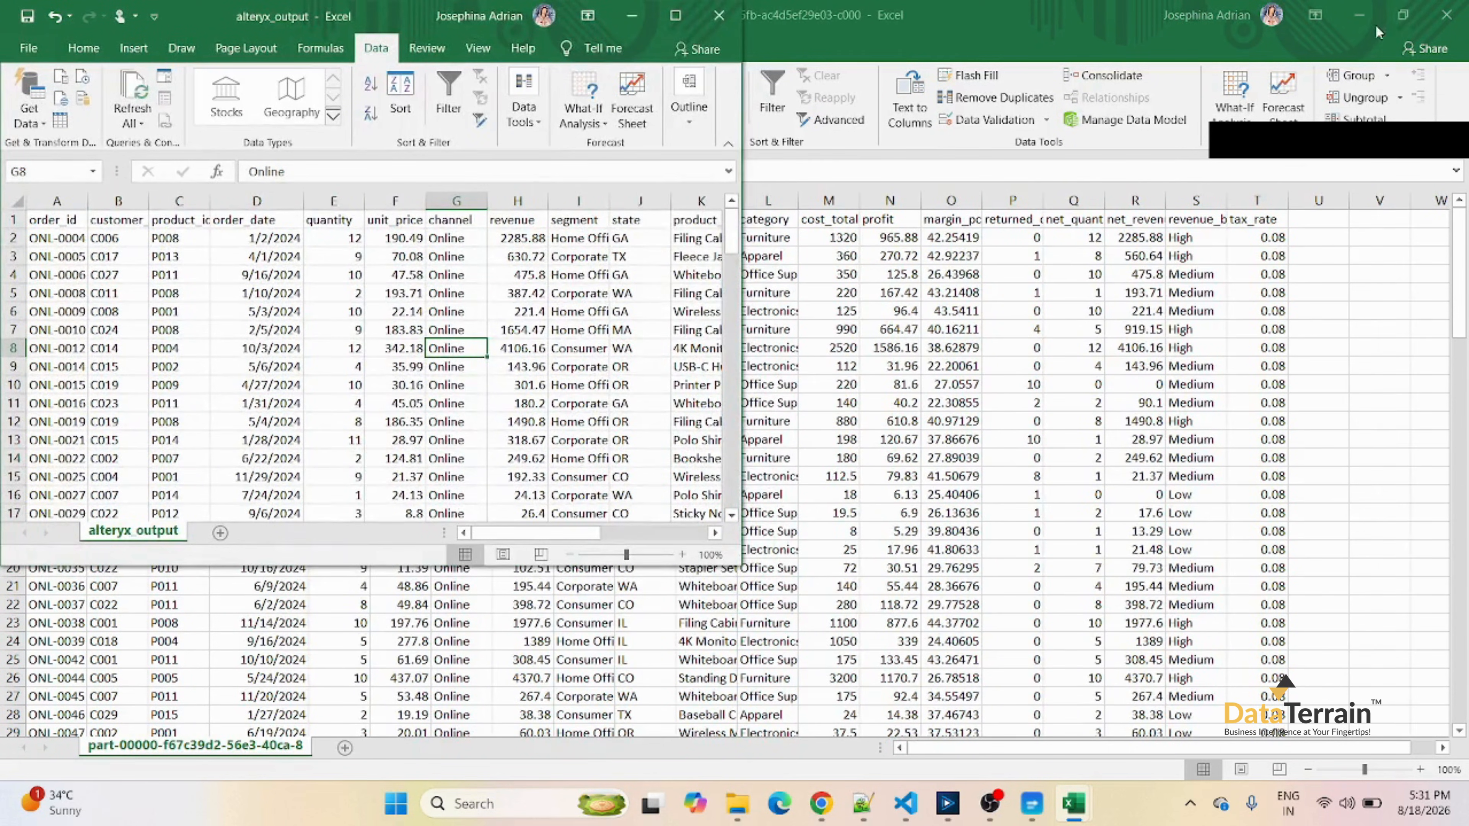
left_click(1402, 15)
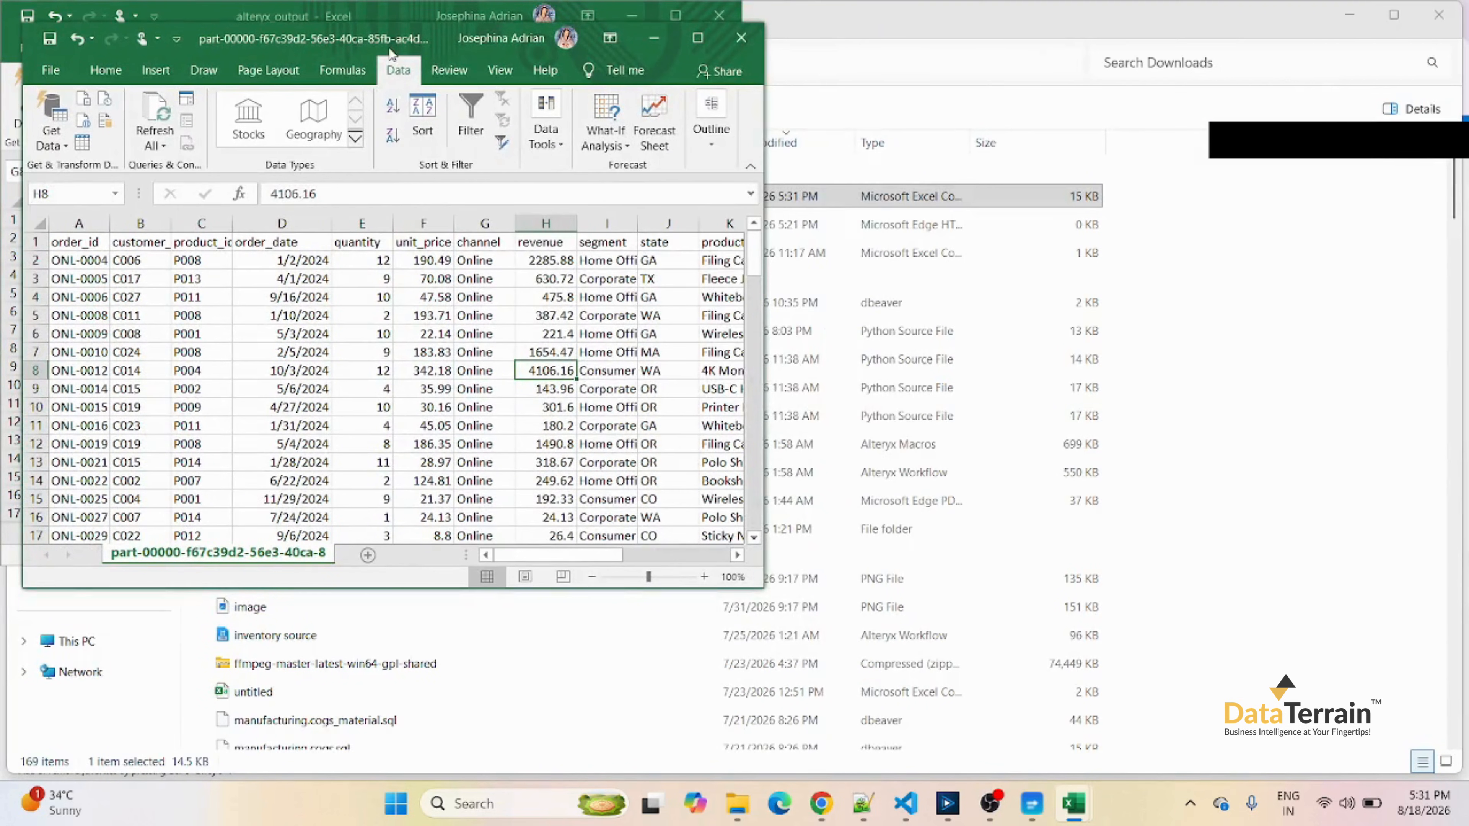
left_click_drag(377, 45, 1101, 27)
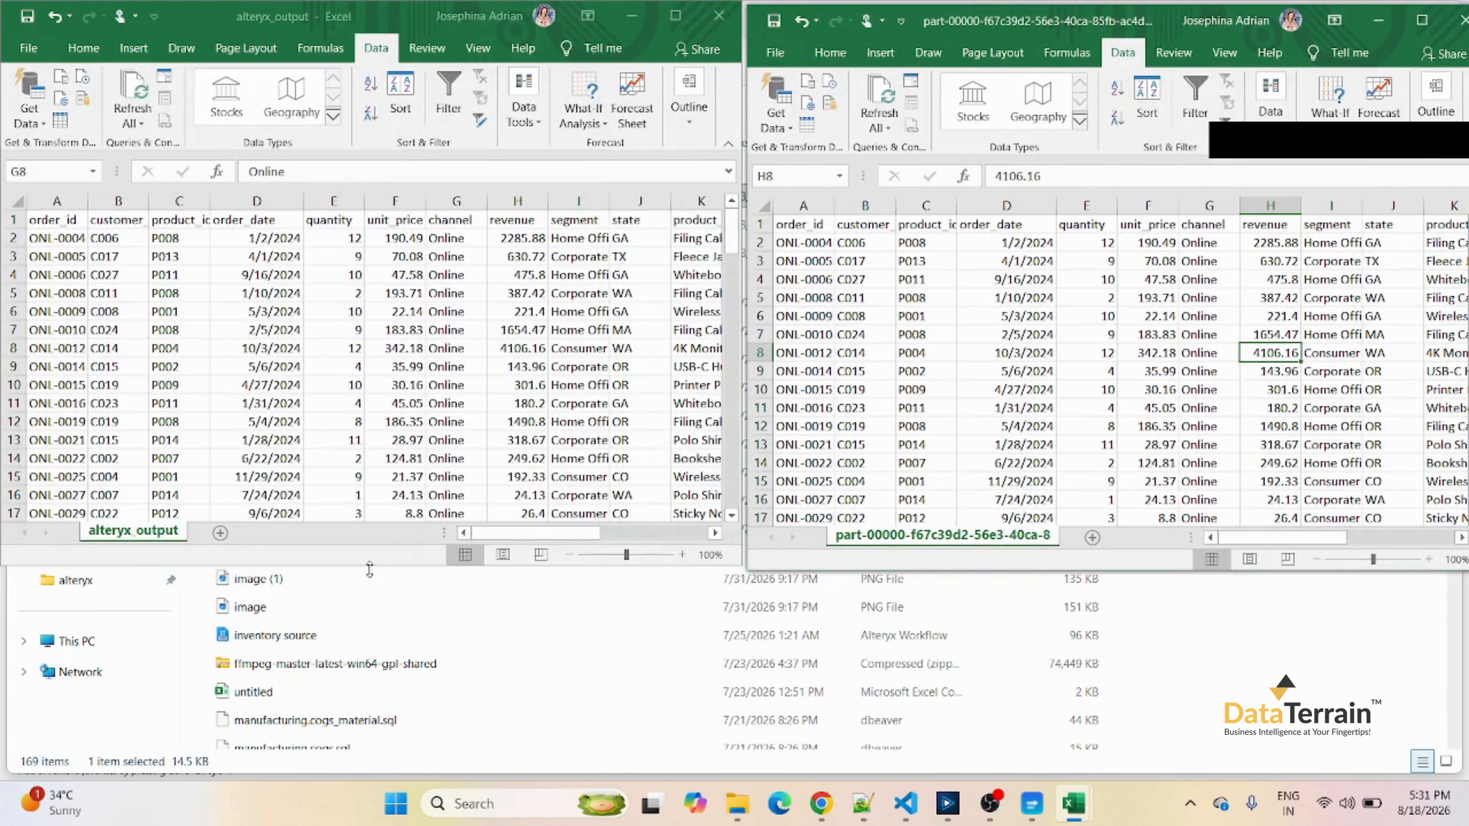
left_click_drag(366, 567, 371, 776)
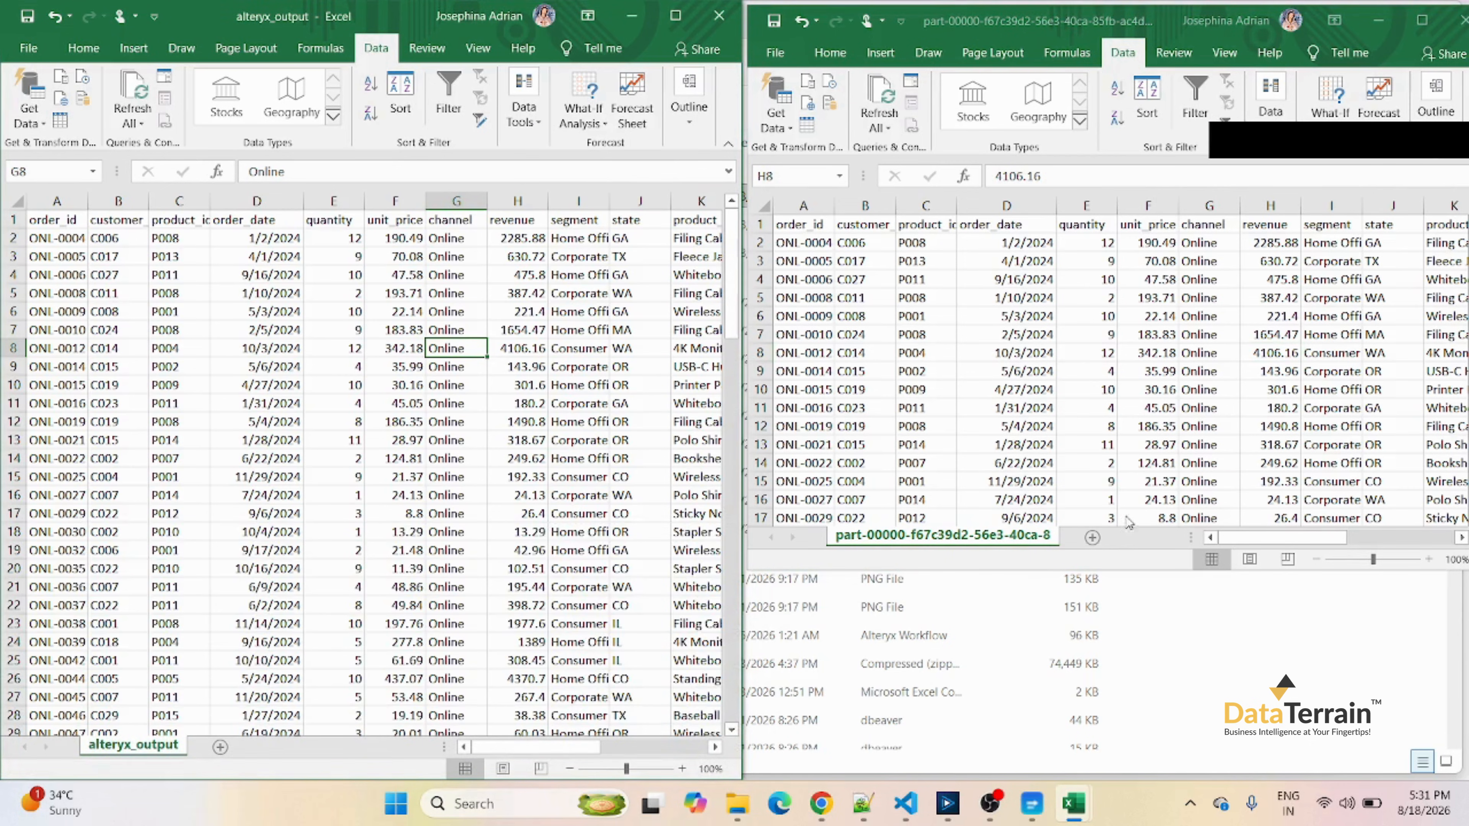
left_click_drag(1108, 572, 1107, 778)
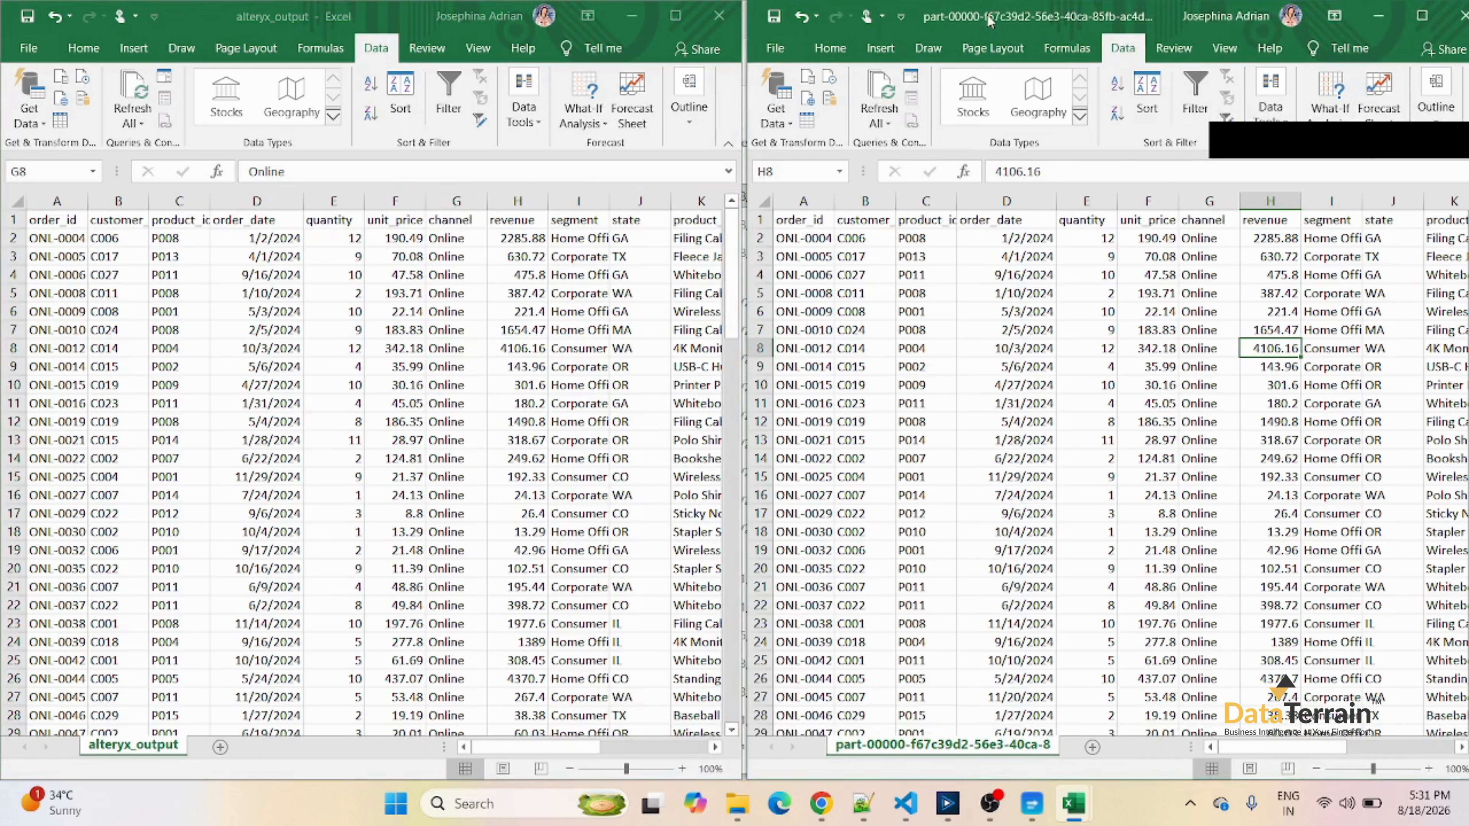
left_click_drag(990, 25, 975, 20)
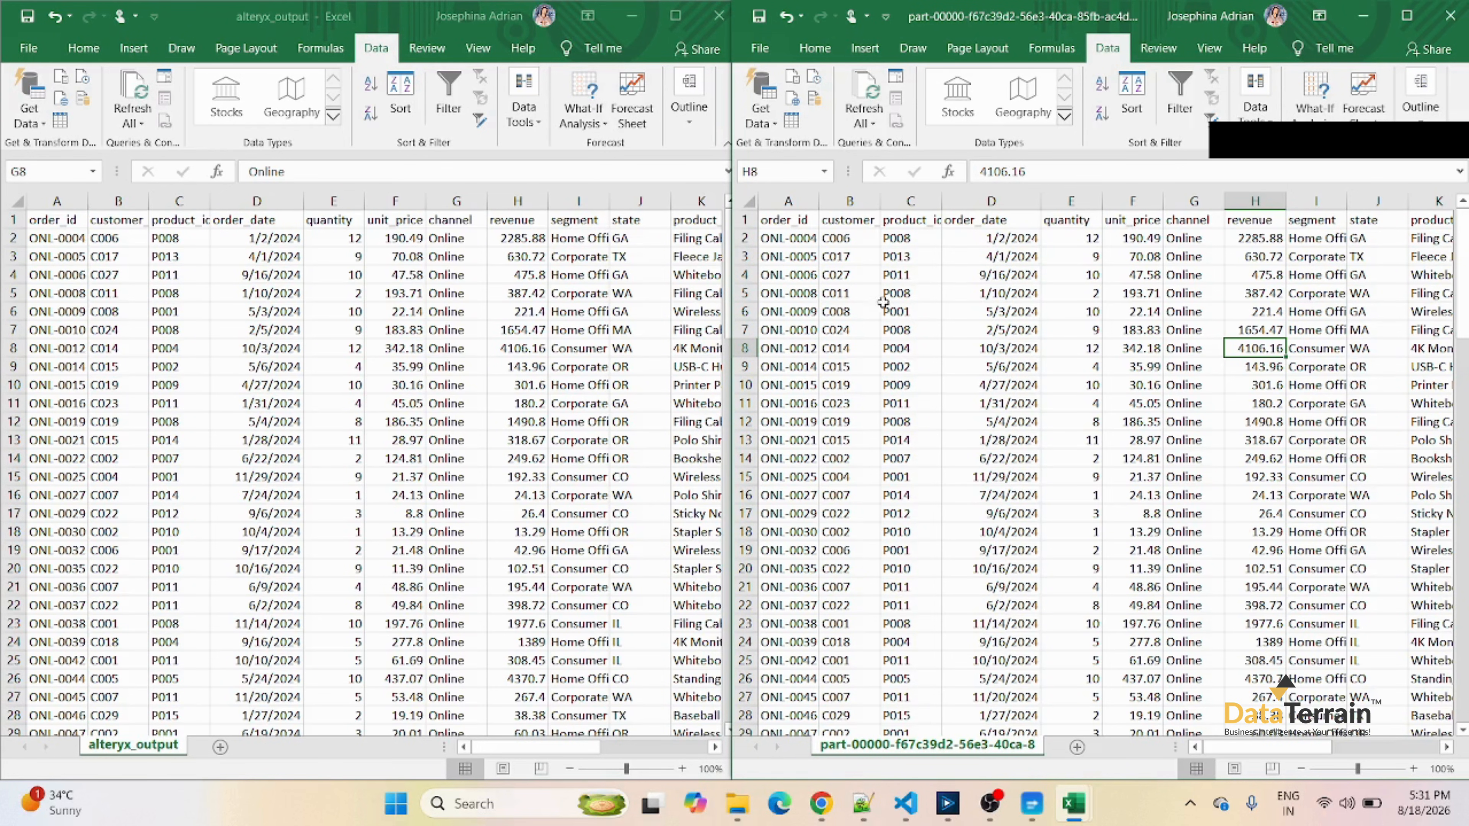
left_click(73, 236)
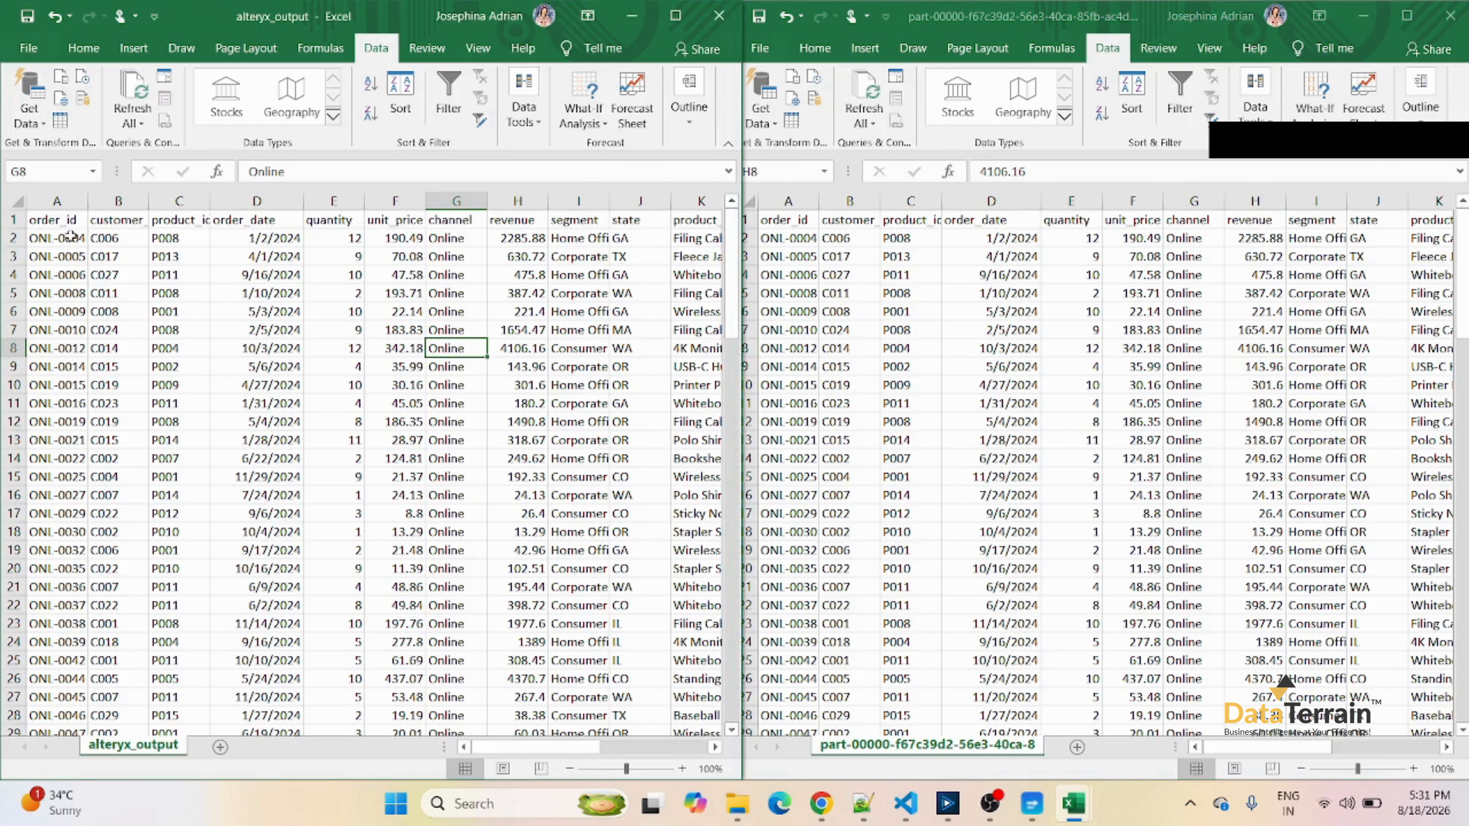